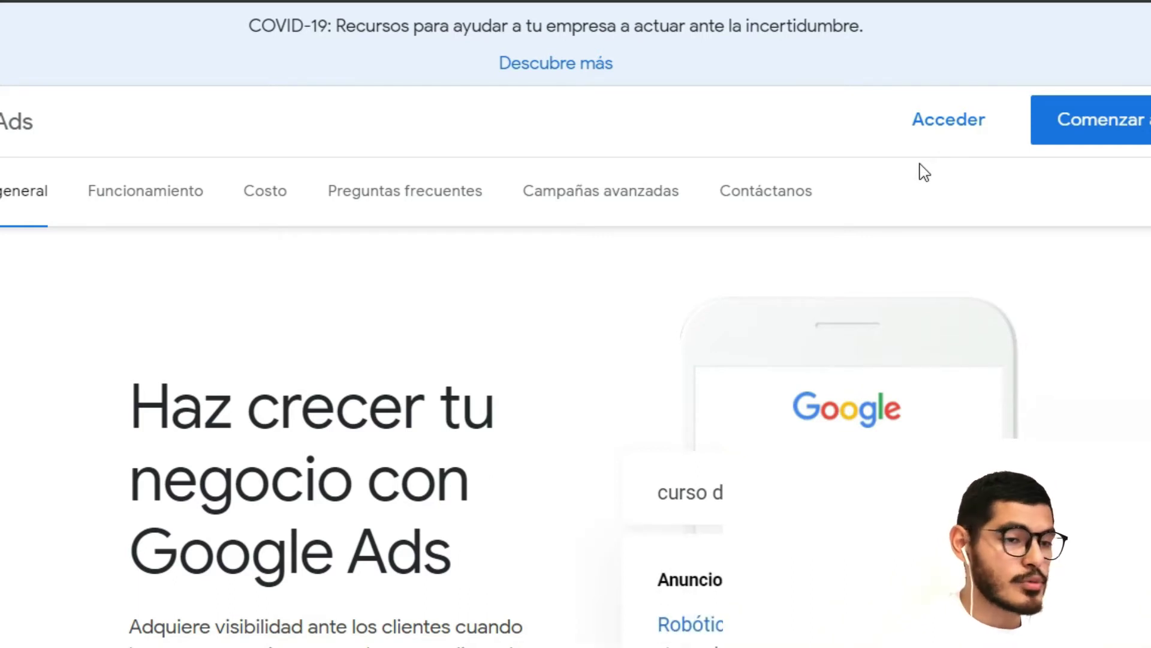
Step: Sign in to the Google Ads account by entering its e-mail address
click(1073, 142)
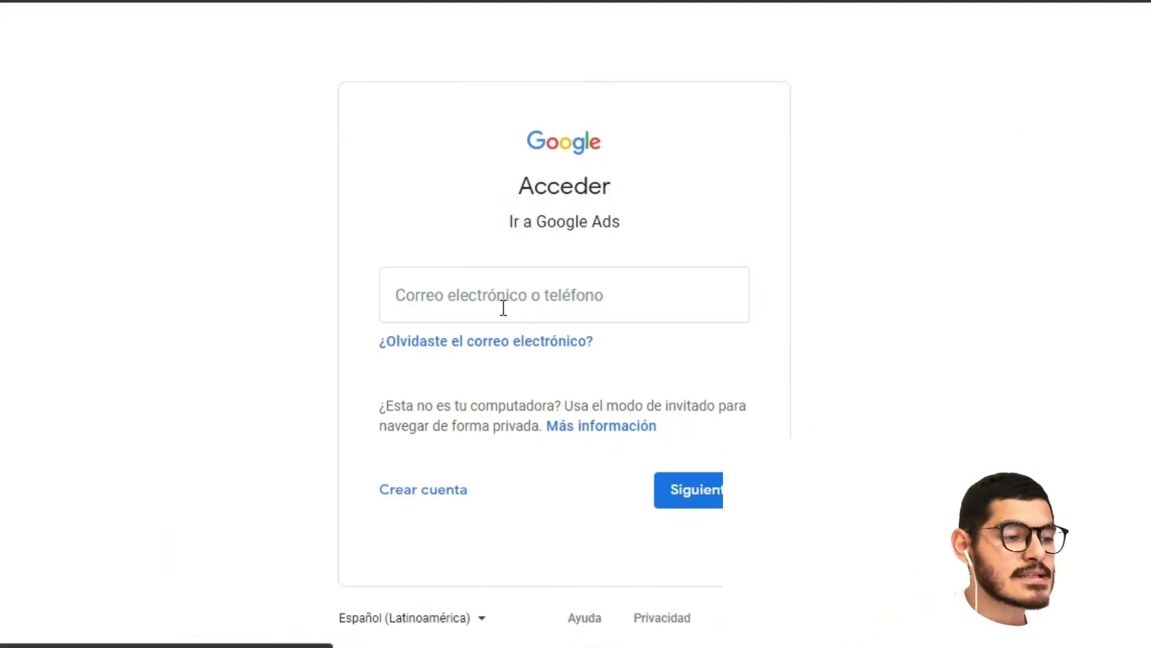
click(453, 315)
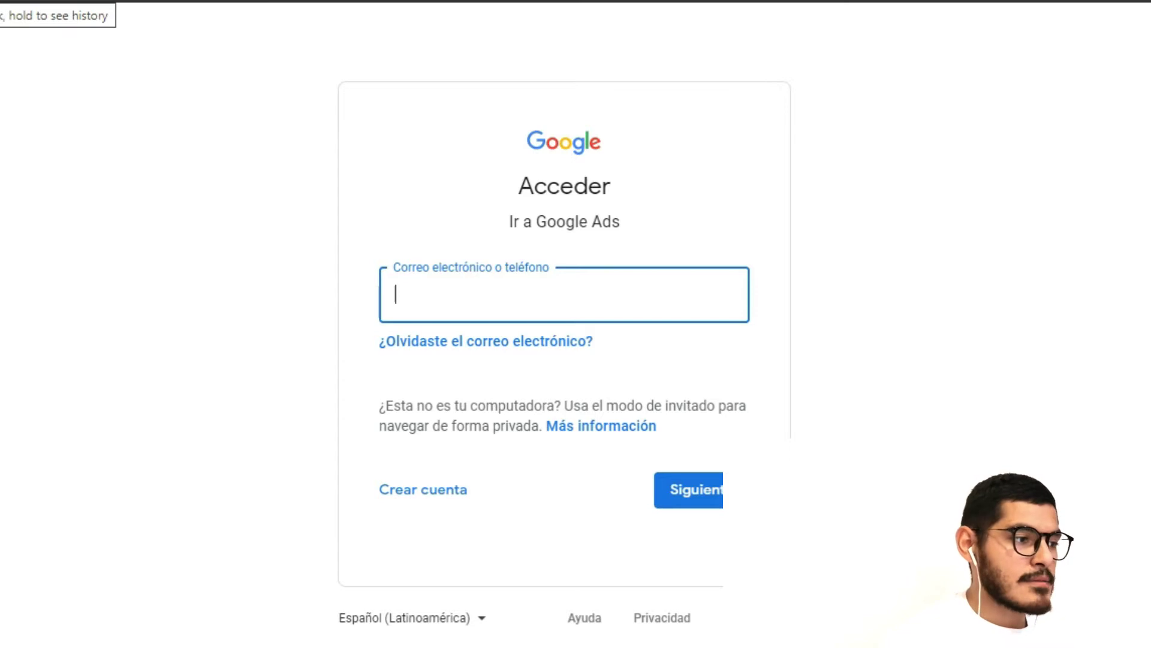
click(635, 298)
text(rossel)
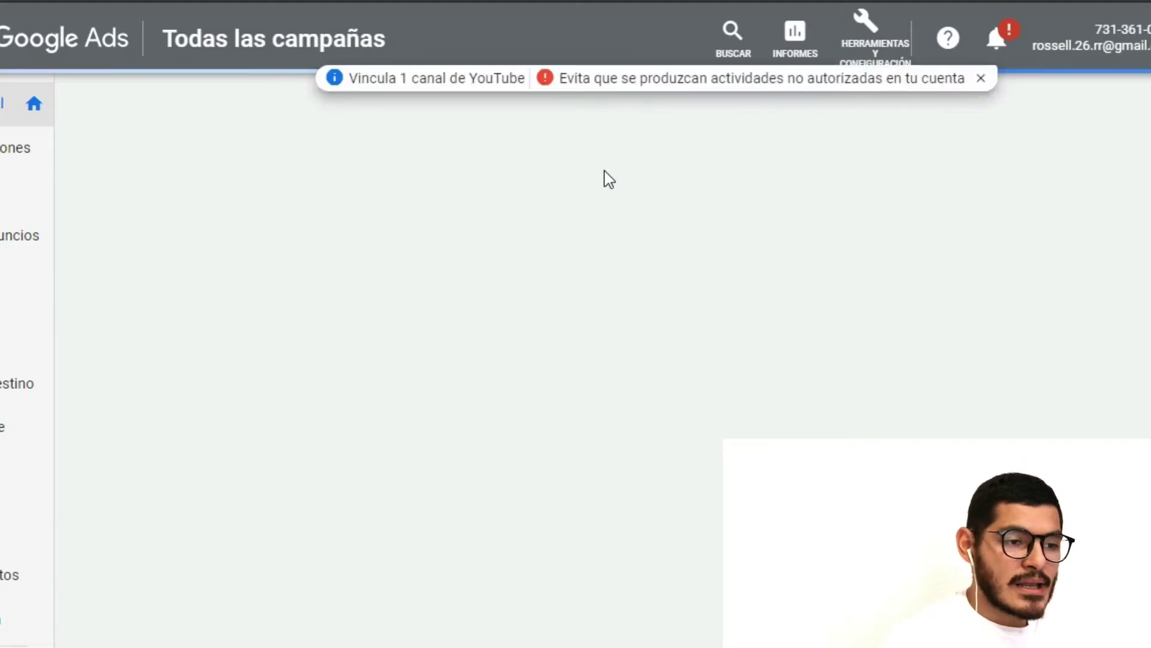
Step: Dismiss the YouTube-linking notification banner and show the Herramientas y Configuración tools list
click(981, 79)
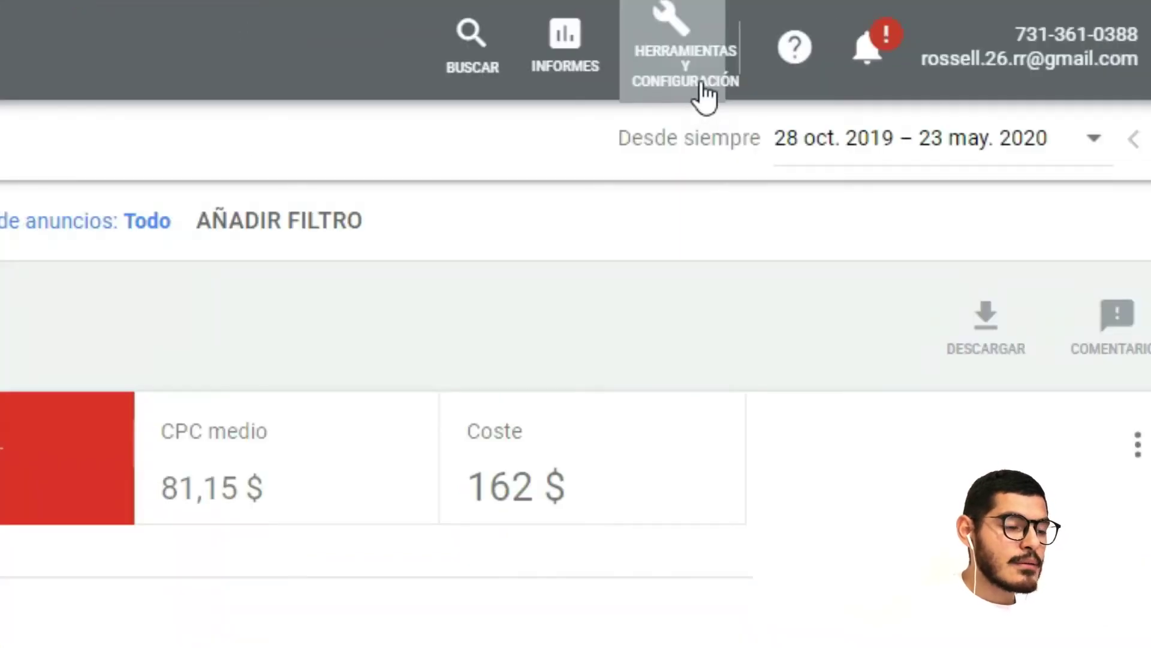
click(706, 96)
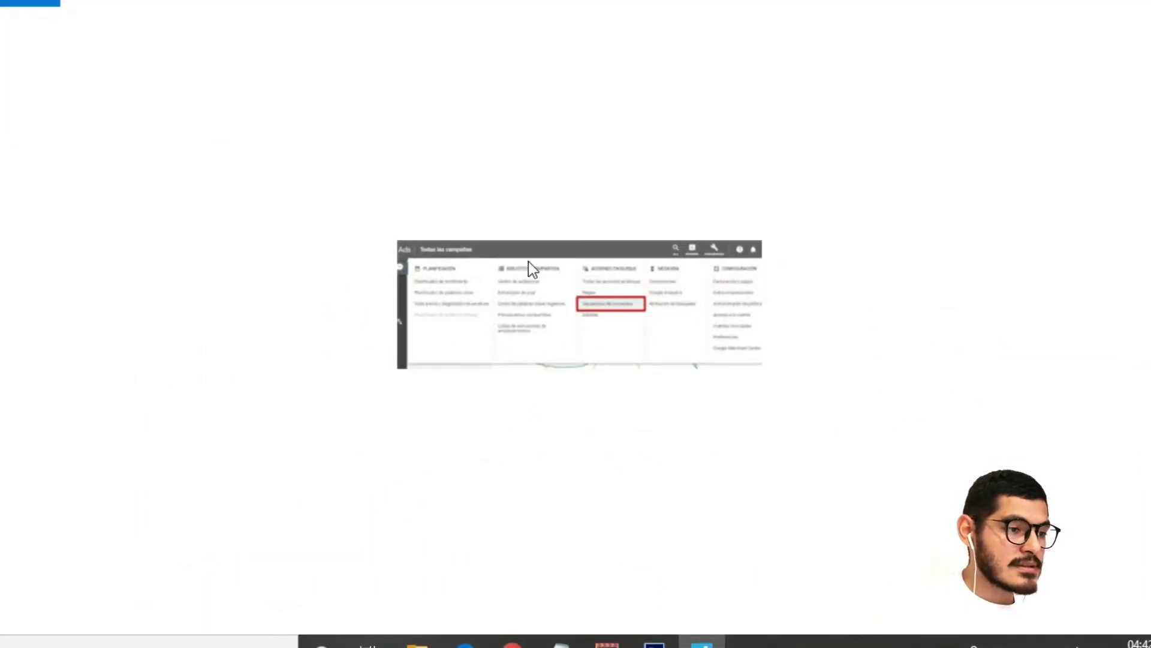
Step: Expand Planificación in the tools menu and go to Planificador de palabras clave
click(487, 3)
click(473, 33)
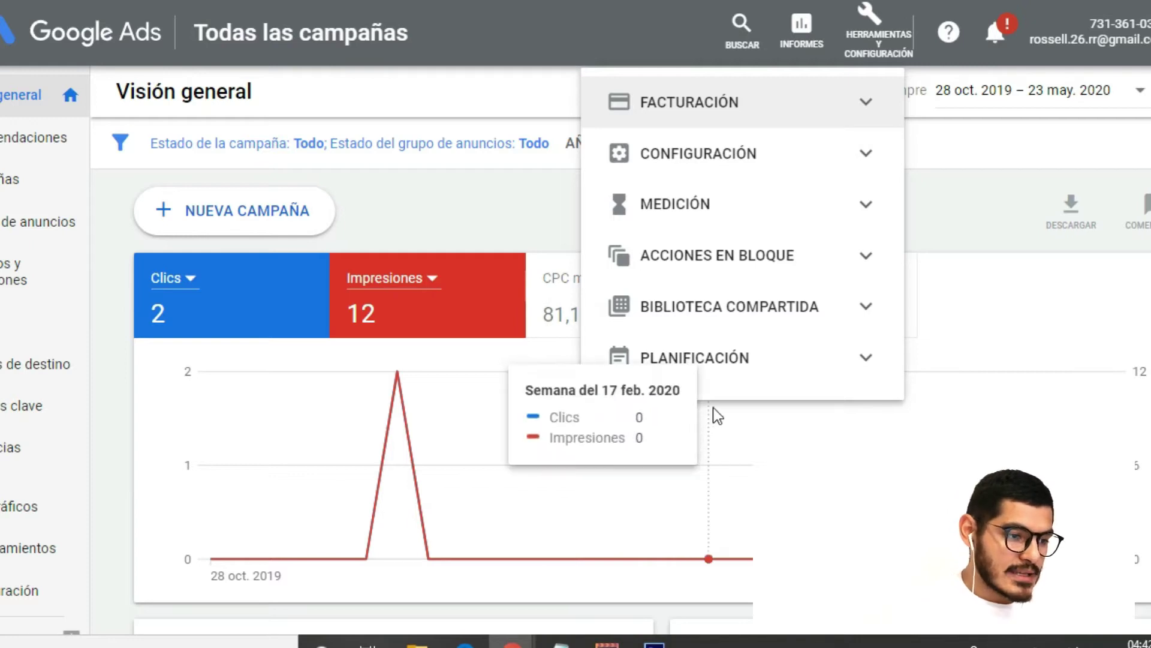
click(730, 360)
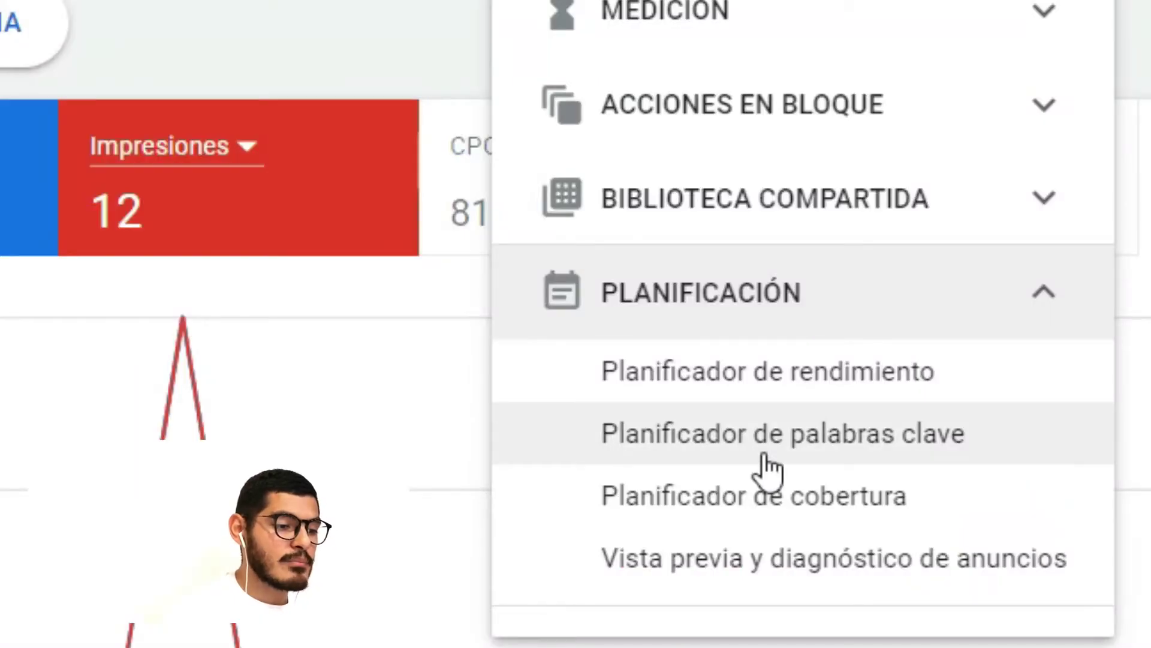
click(775, 462)
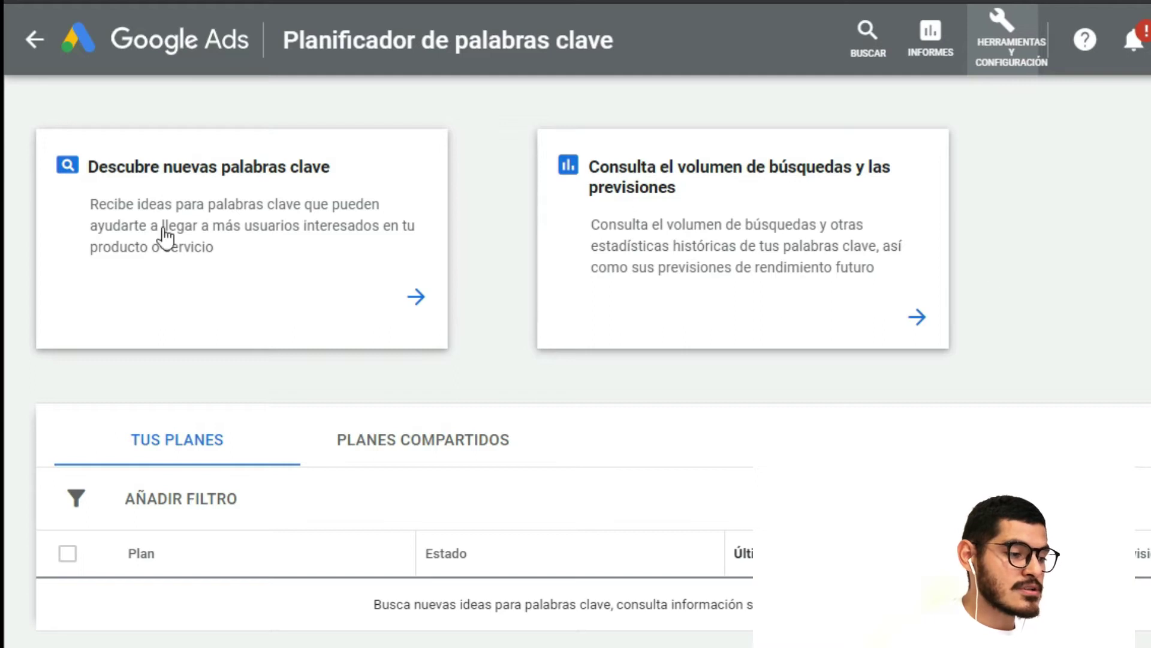
Step: Choose the 'Descubre nuevas palabras clave' option in the Keyword Planner
scroll(197, 504, down, 4)
scroll(502, 502, up, 4)
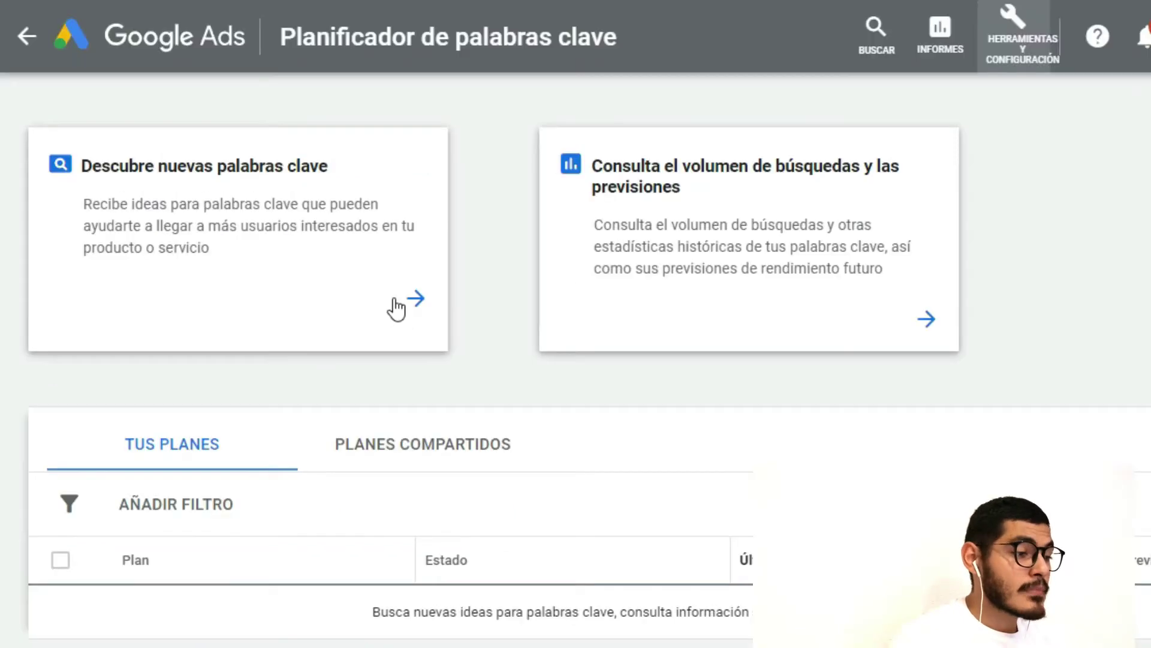
click(627, 277)
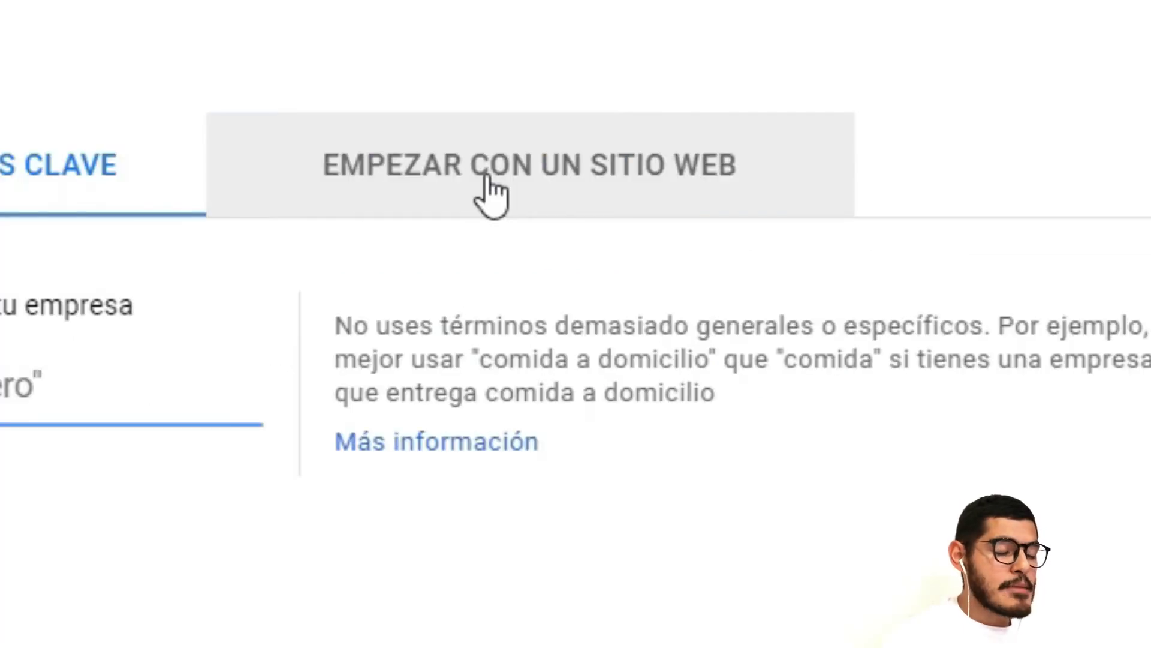
click(761, 251)
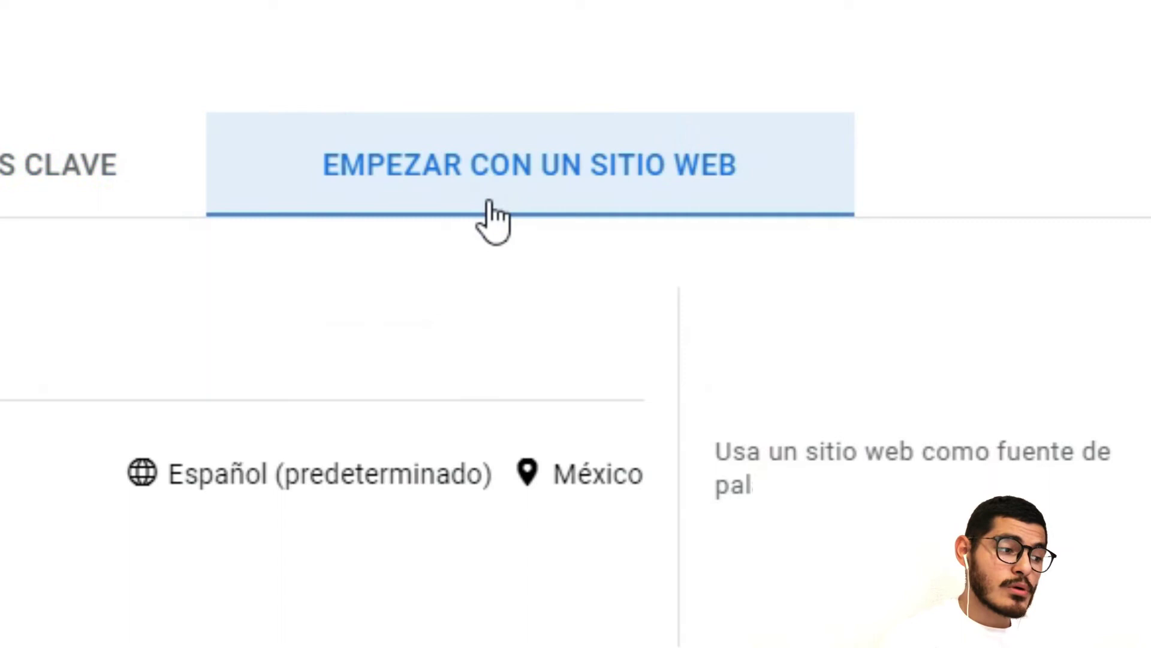
click(324, 369)
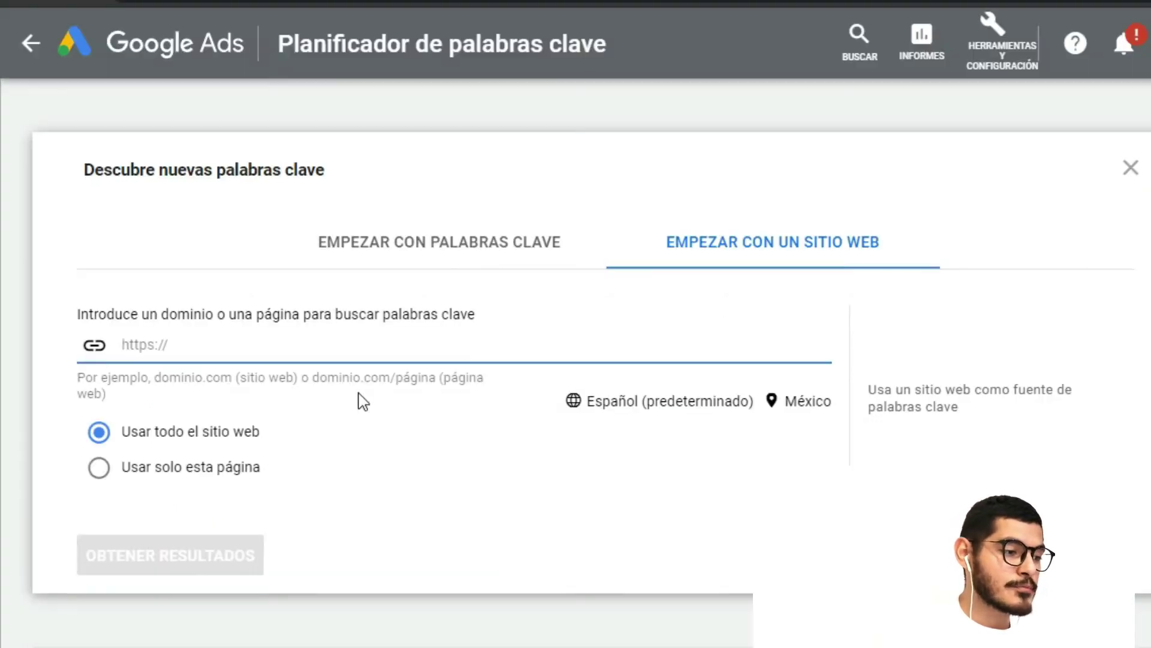
click(853, 196)
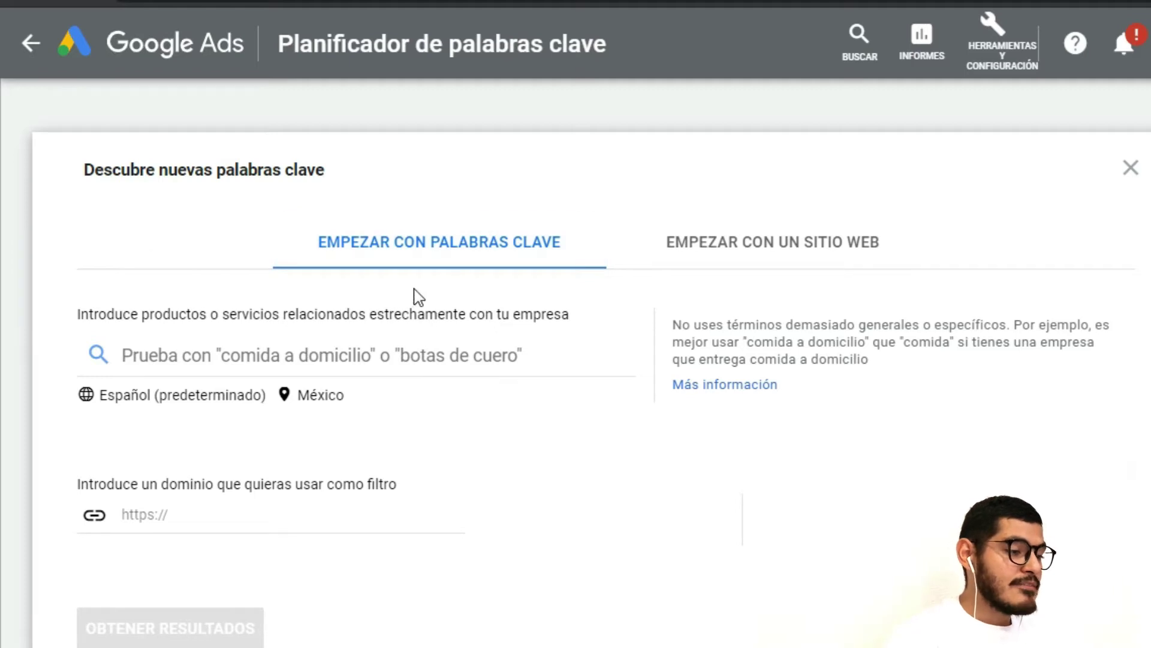
Step: Keep Español as the target language and bring up the México location settings
click(135, 397)
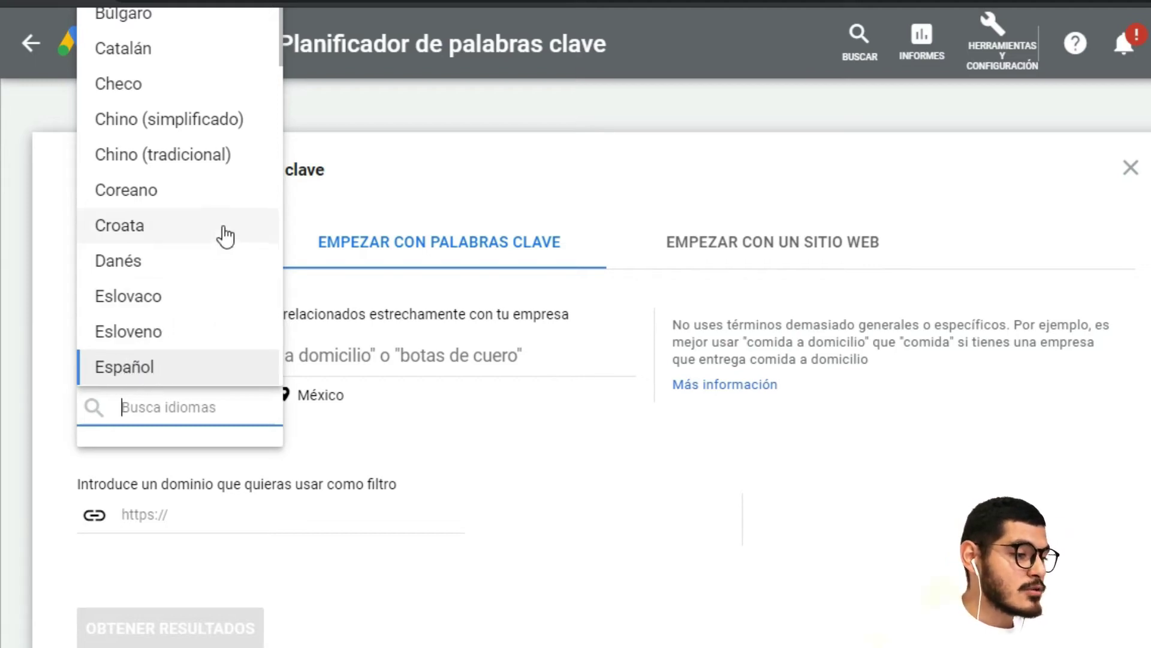
scroll(175, 259, up, 1)
scroll(175, 259, down, 15)
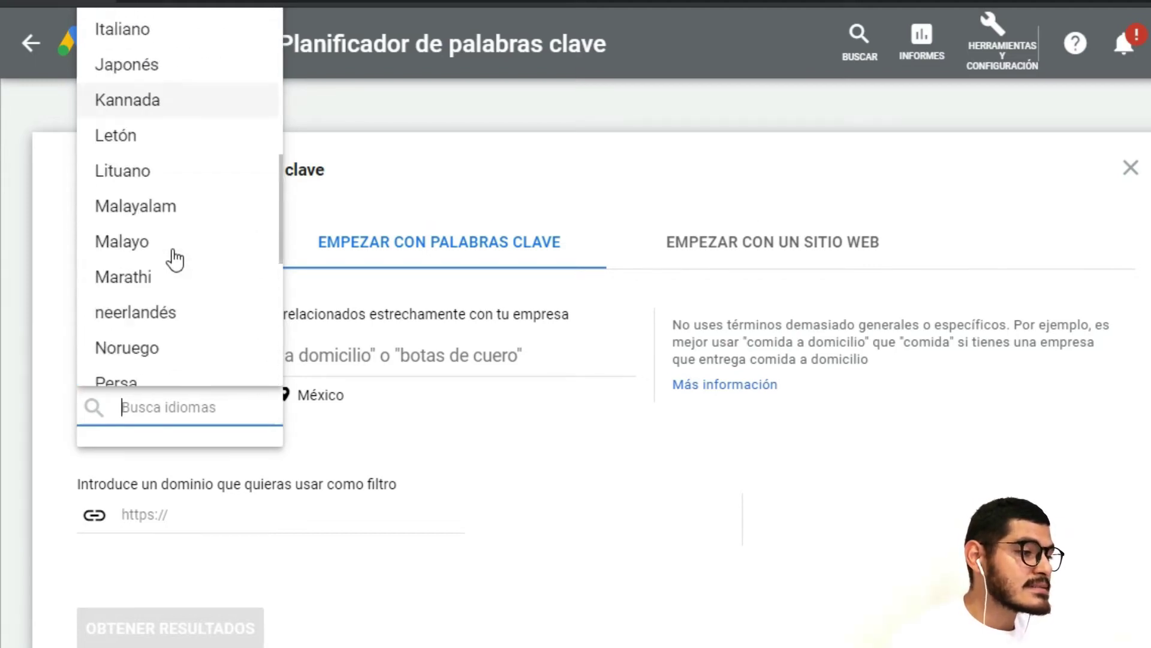
scroll(175, 259, up, 2)
scroll(175, 259, up, 3)
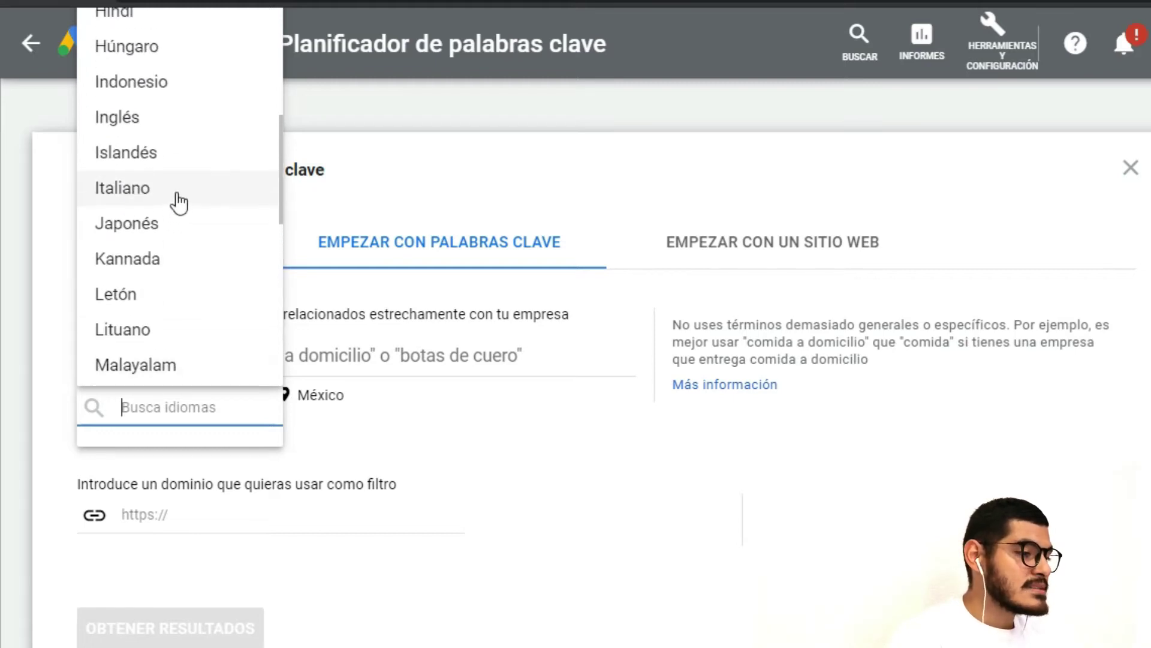
scroll(150, 231, up, 4)
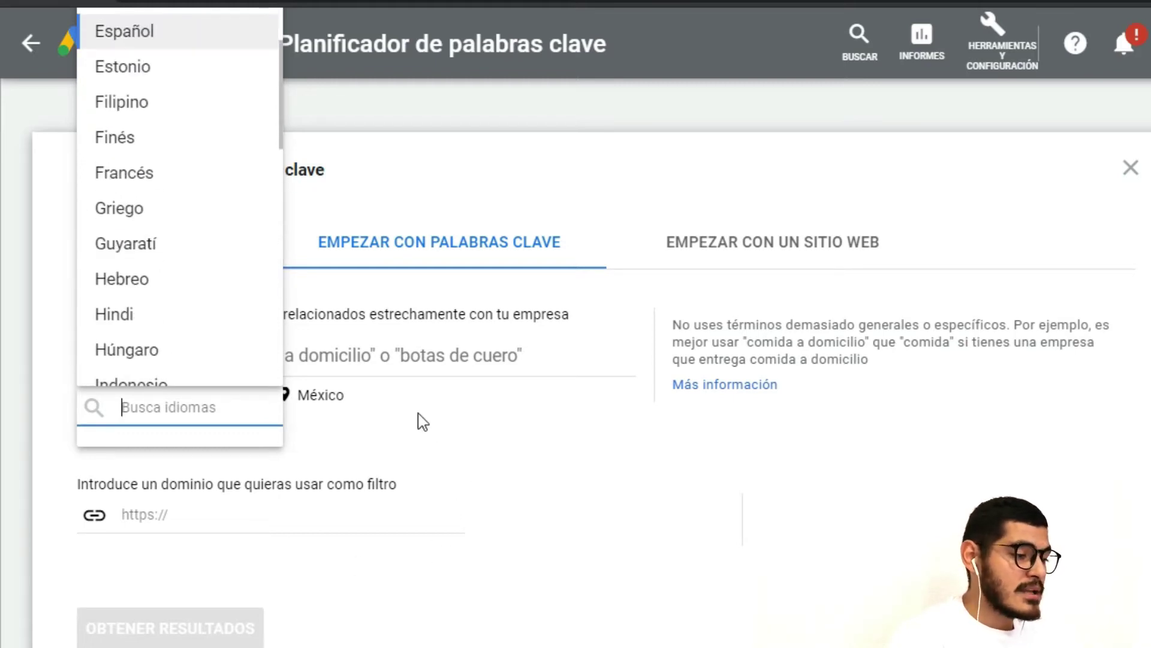
click(461, 412)
click(336, 399)
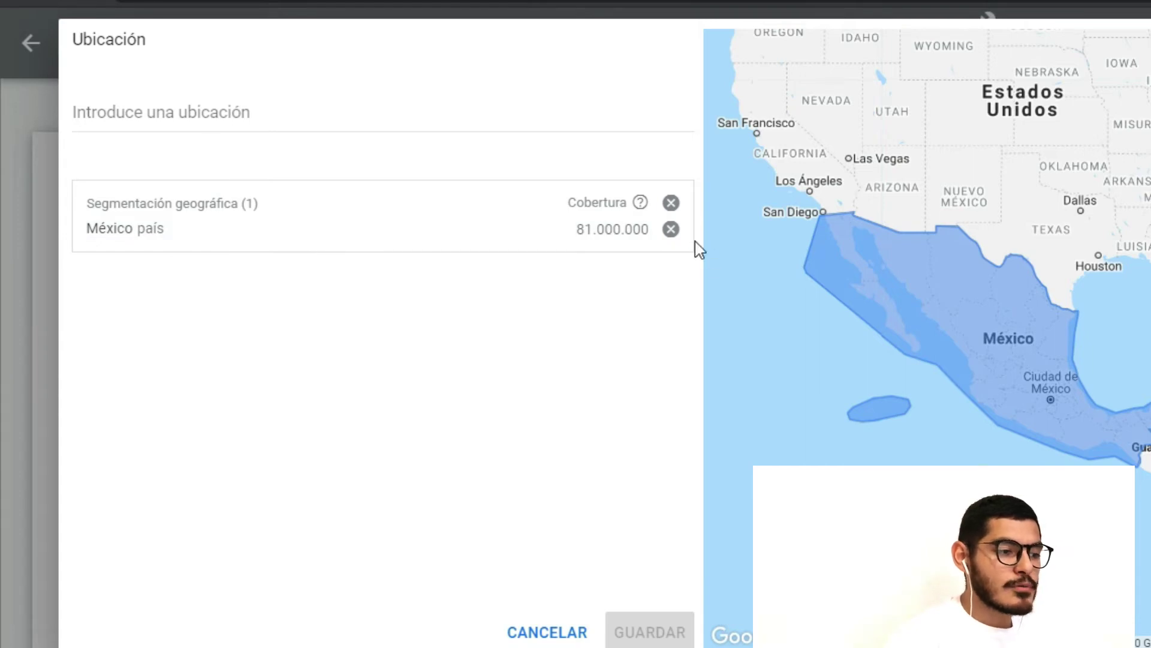
Step: Replace México país with the city Ciudad de México as the target location and save
click(671, 229)
click(462, 119)
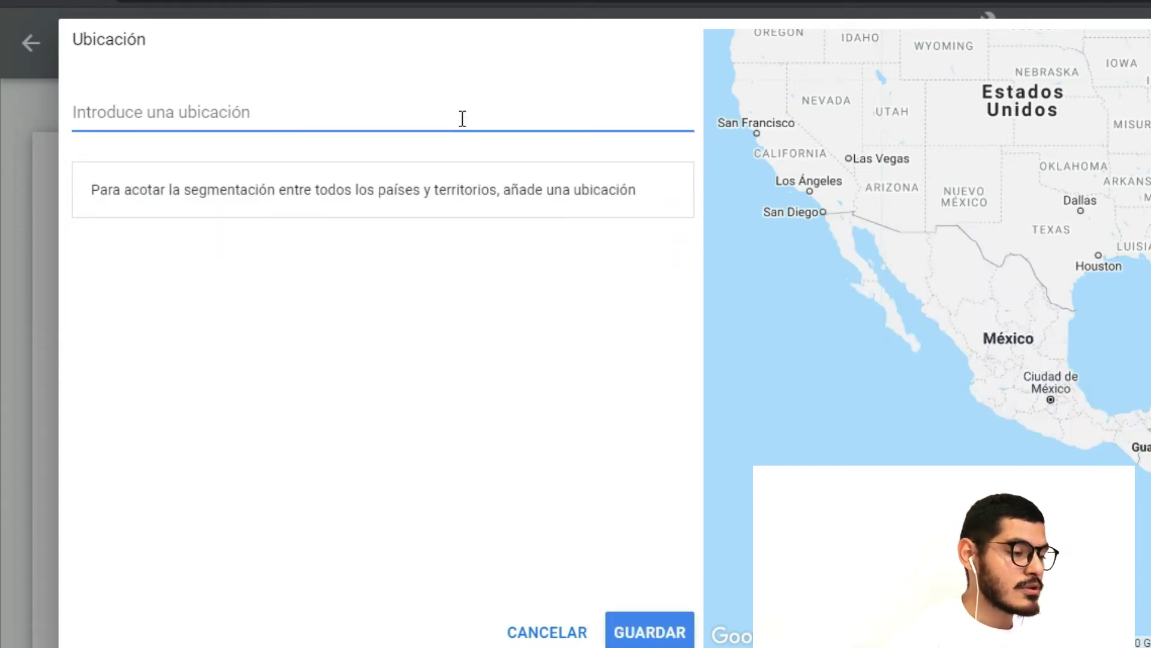
text(ciudad de mexcio)
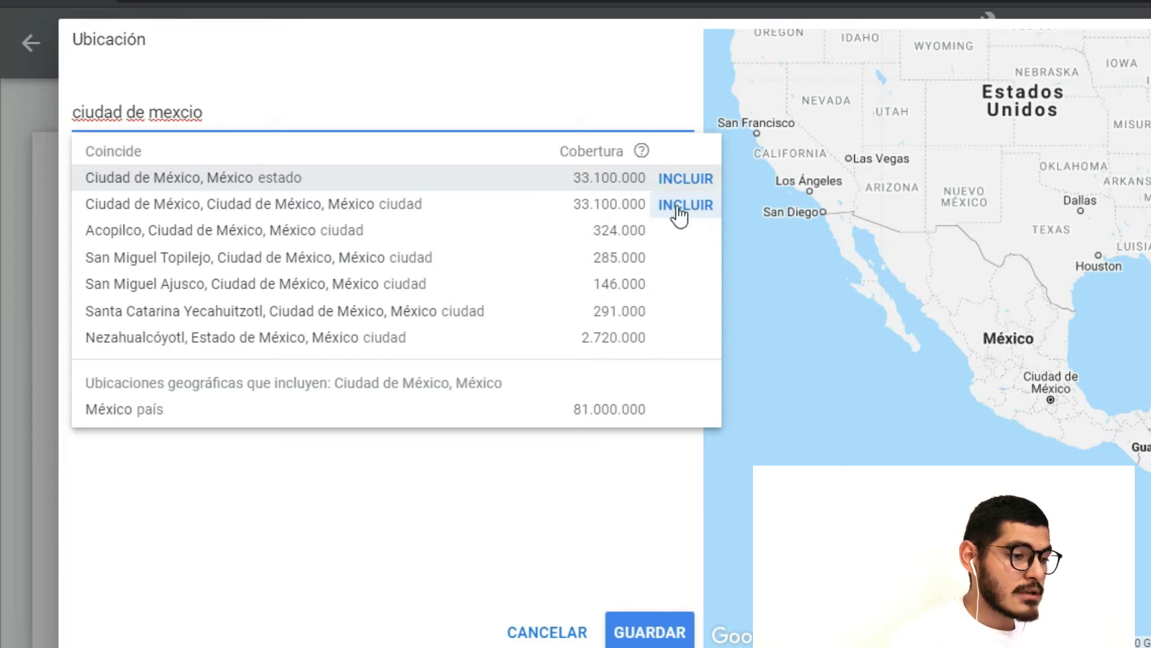
click(699, 207)
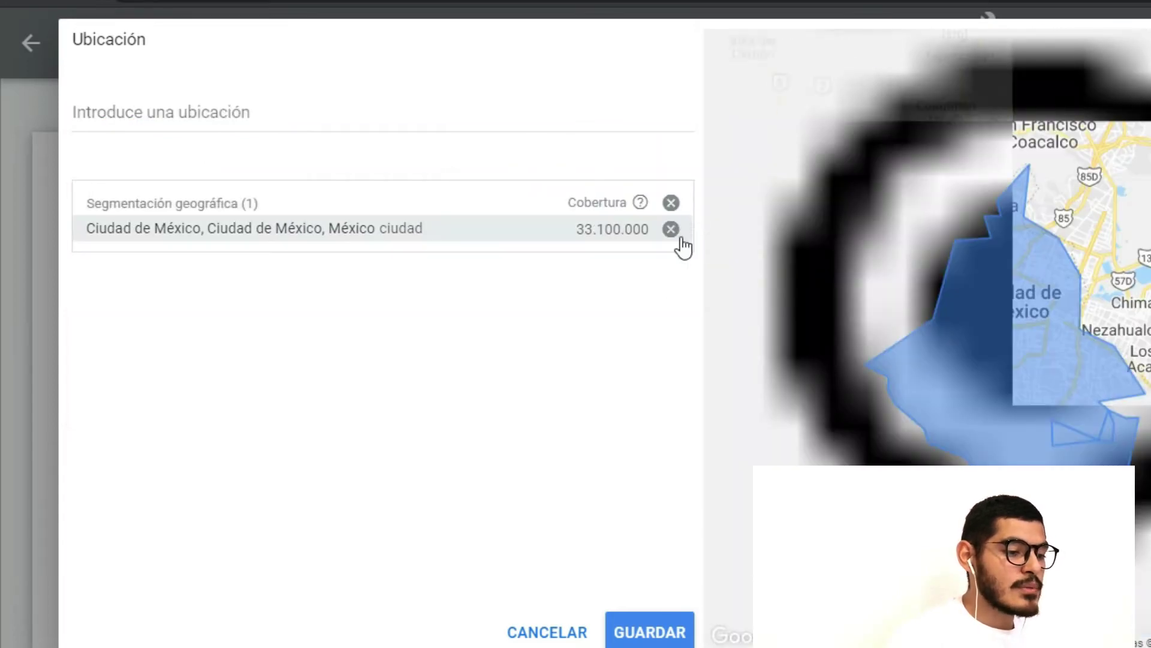
click(648, 636)
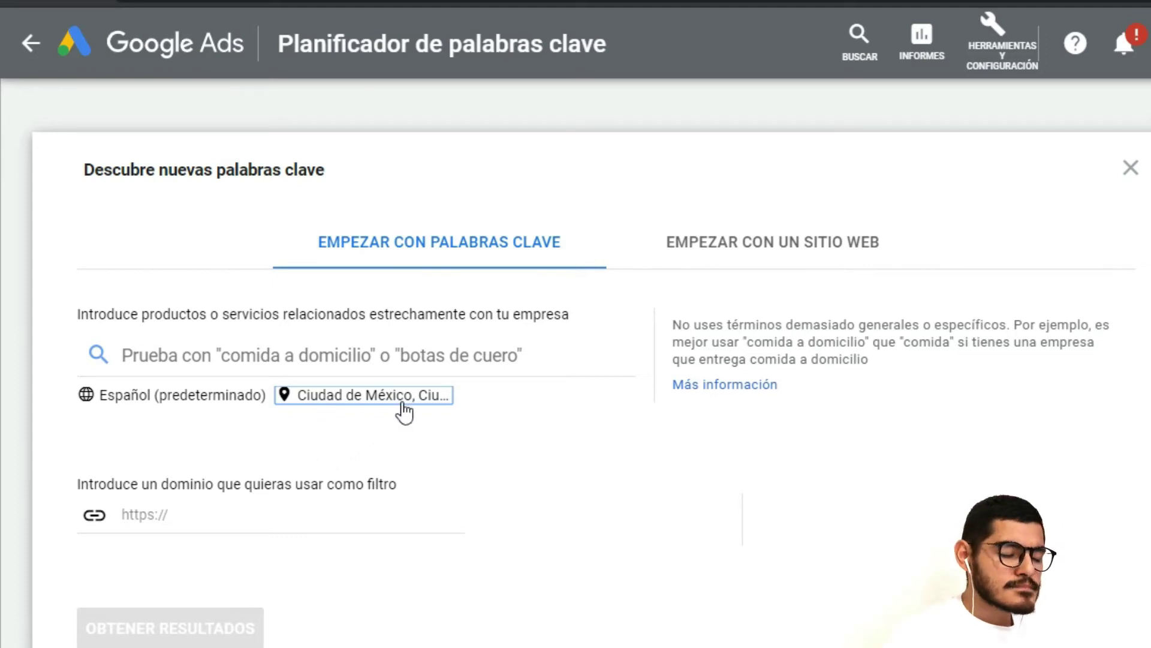
Step: Recheck the location settings, close them unchanged, and ready the keyword field
click(285, 405)
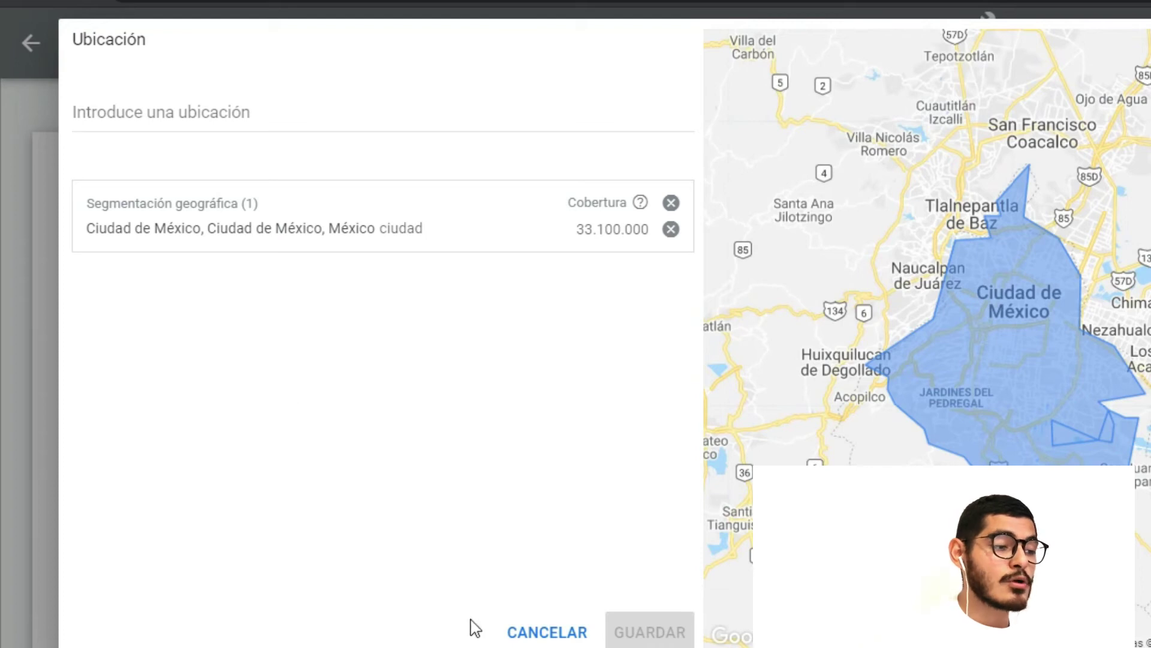
click(523, 636)
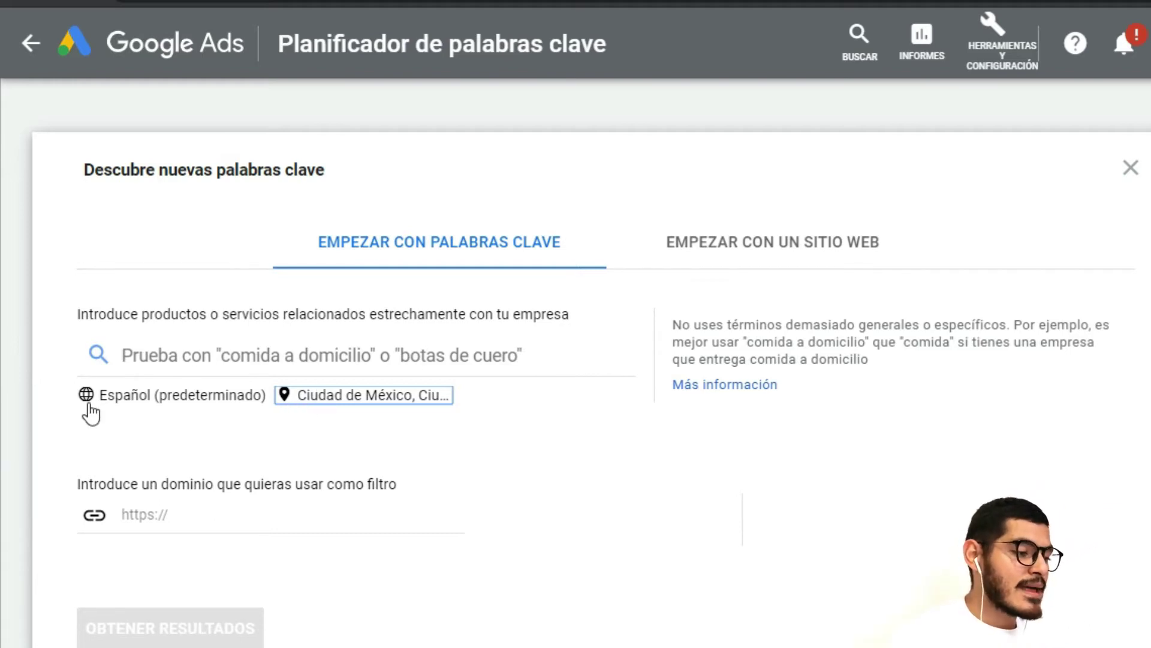
click(245, 341)
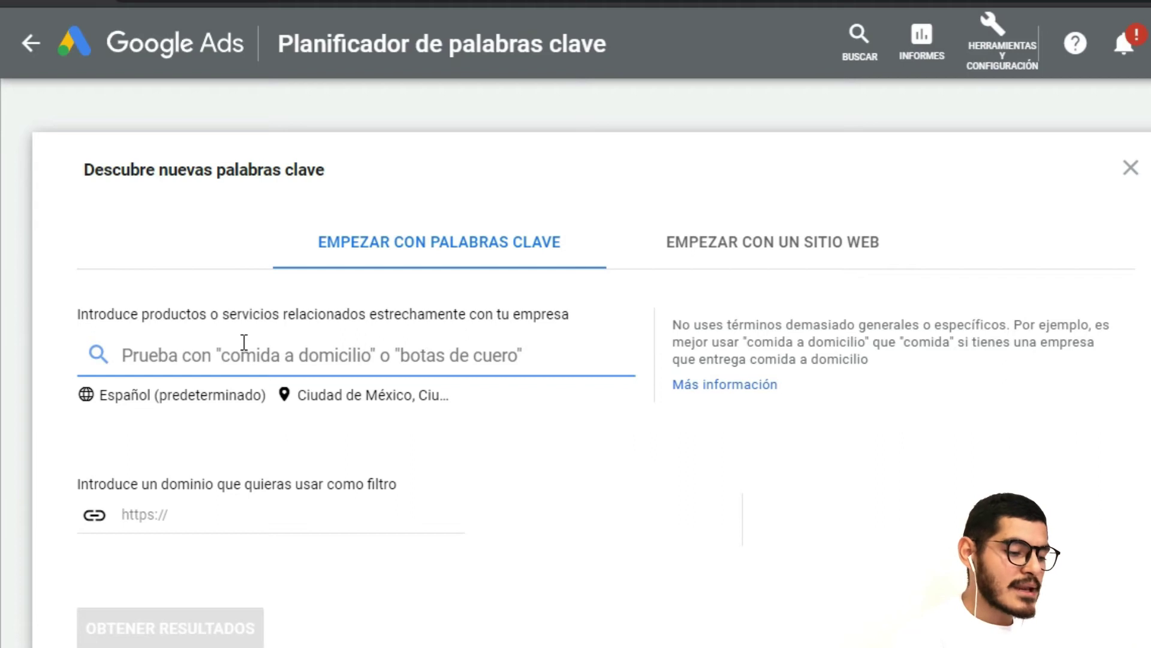
Step: Get keyword ideas for the seed keyword 'marketing digital'
text(marketin)
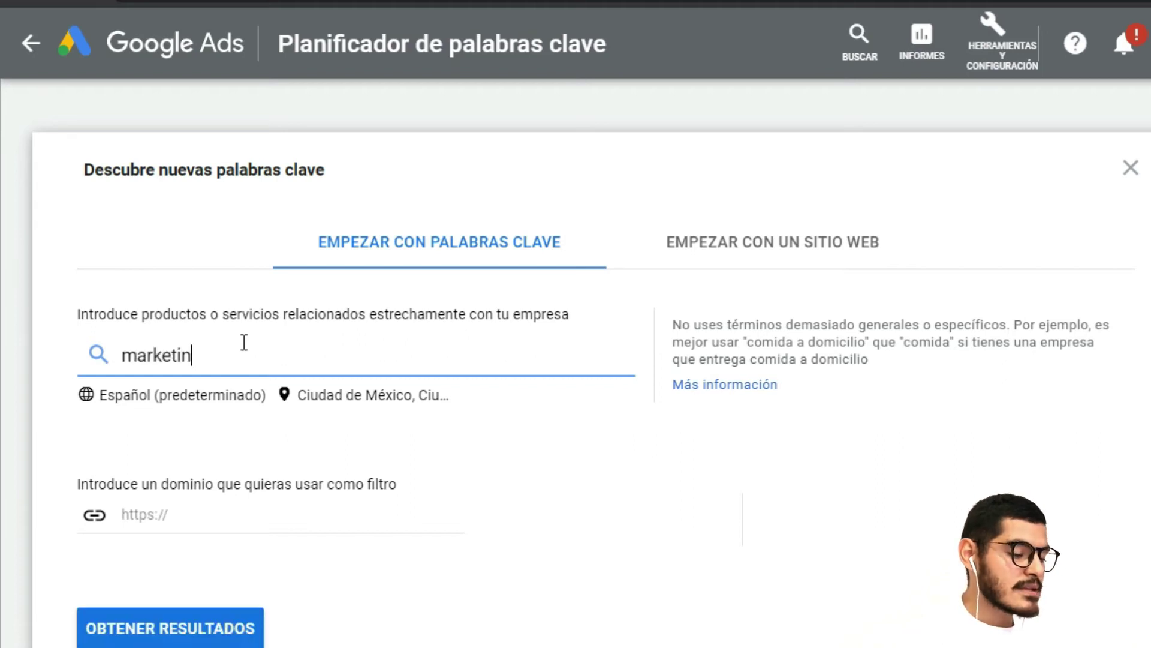
text(g digit)
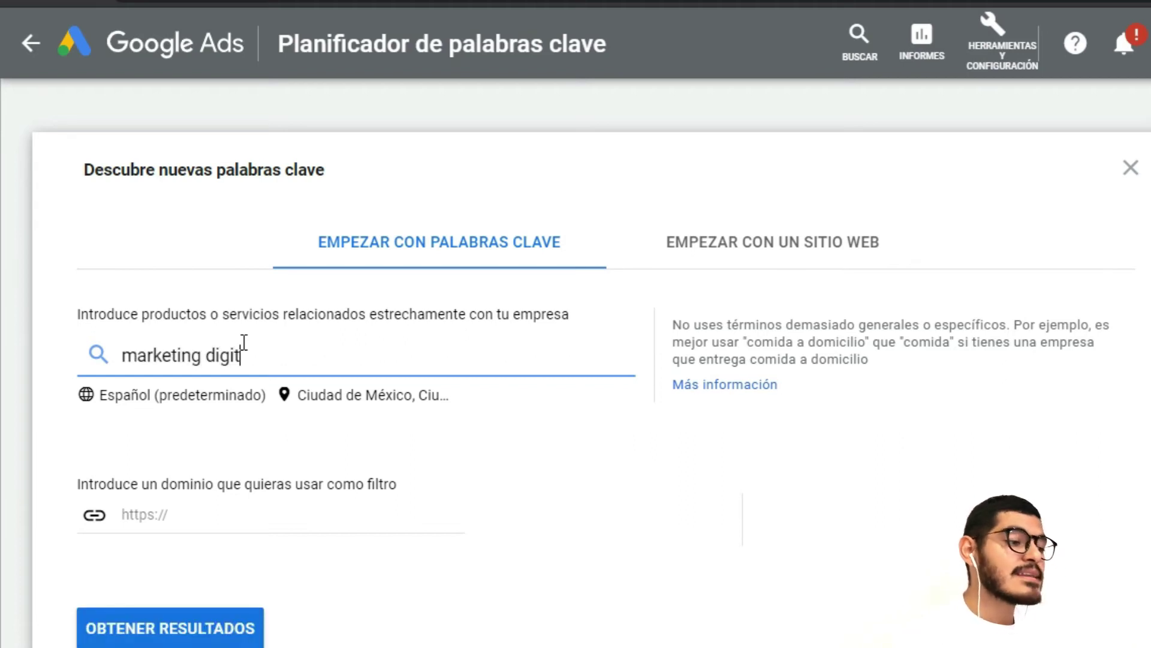
text(al)
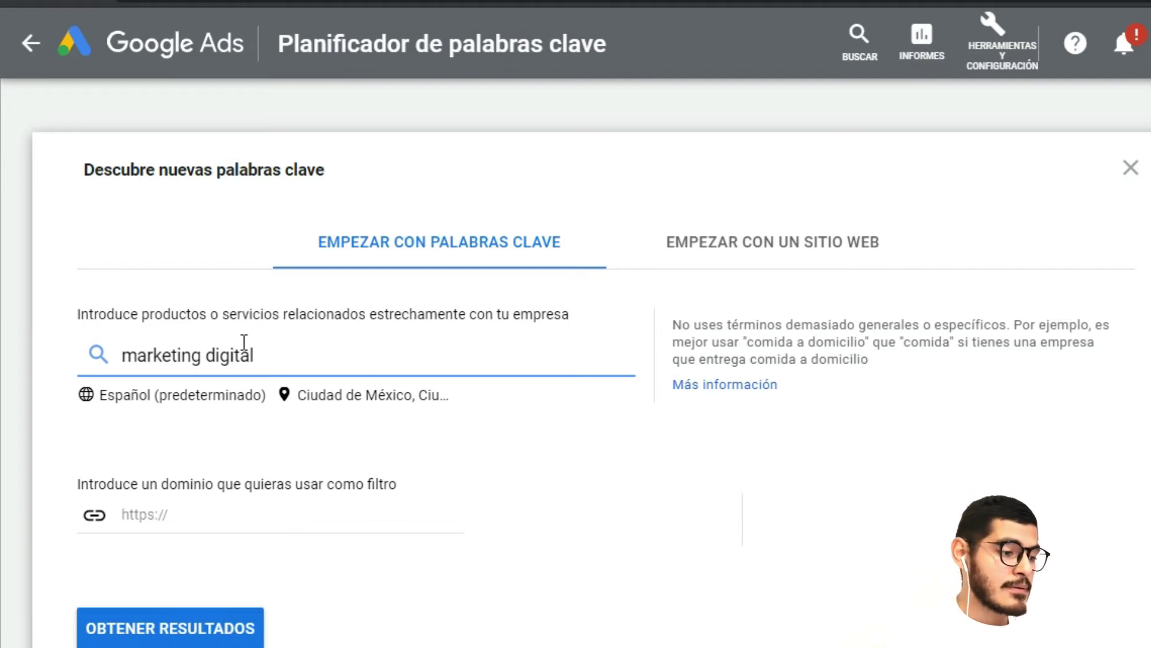
click(192, 623)
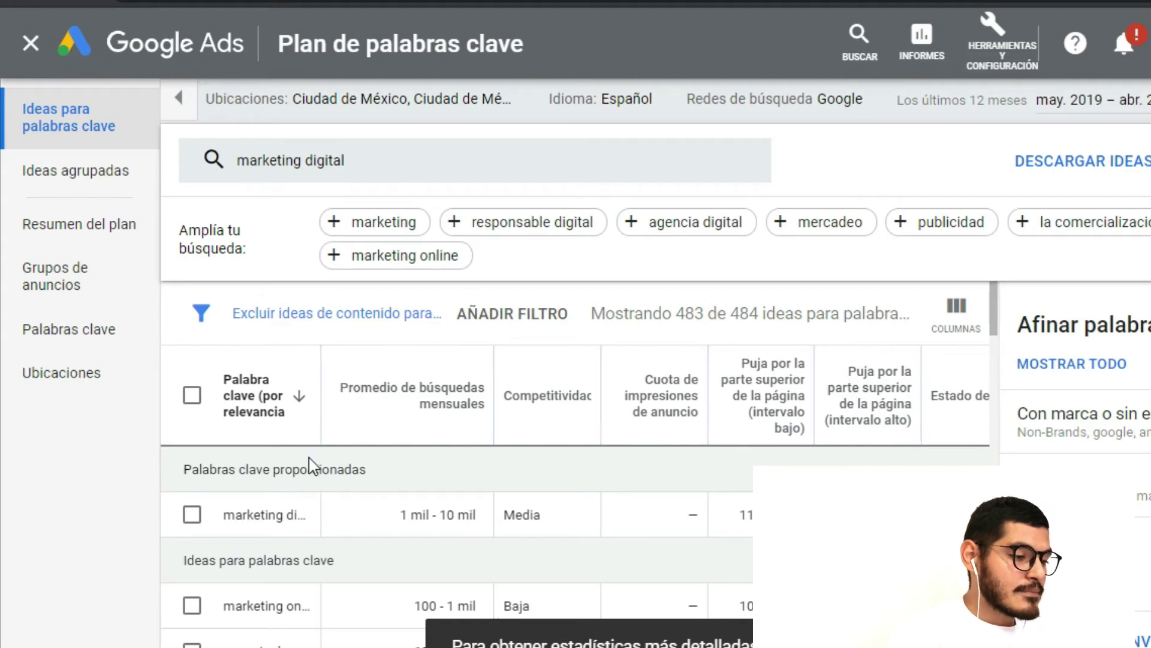
Step: Widen the keyword column and read the column help, including the low-range top-of-page bid
drag(321, 423, 394, 423)
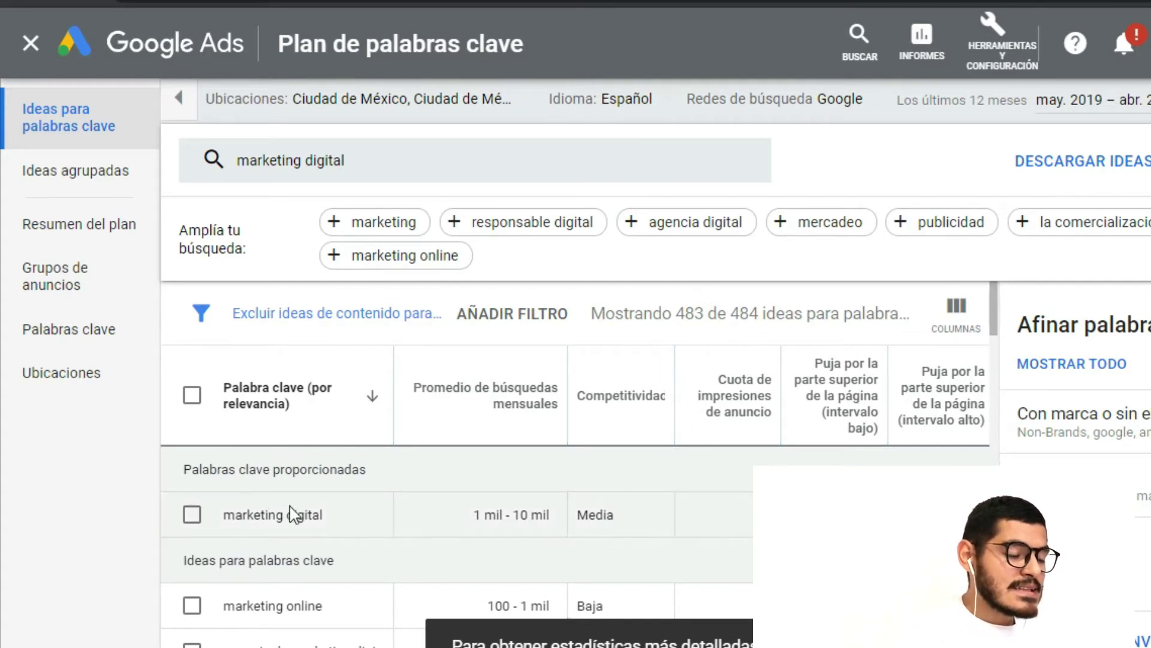
mouse_move(475, 412)
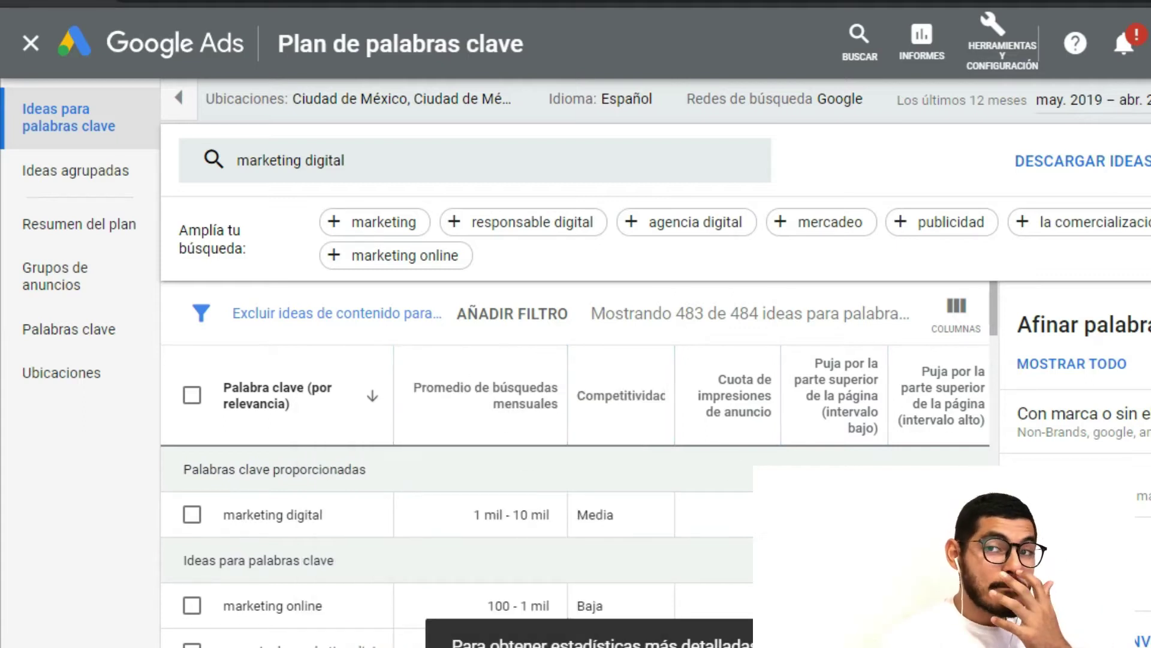
mouse_move(395, 647)
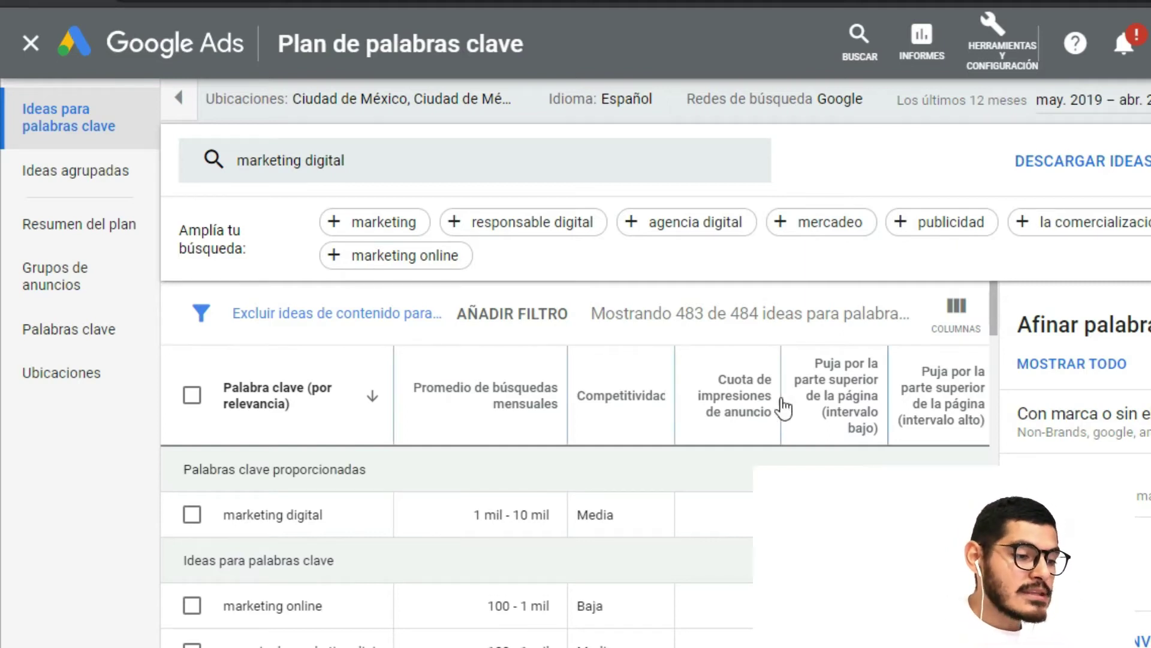
mouse_move(678, 393)
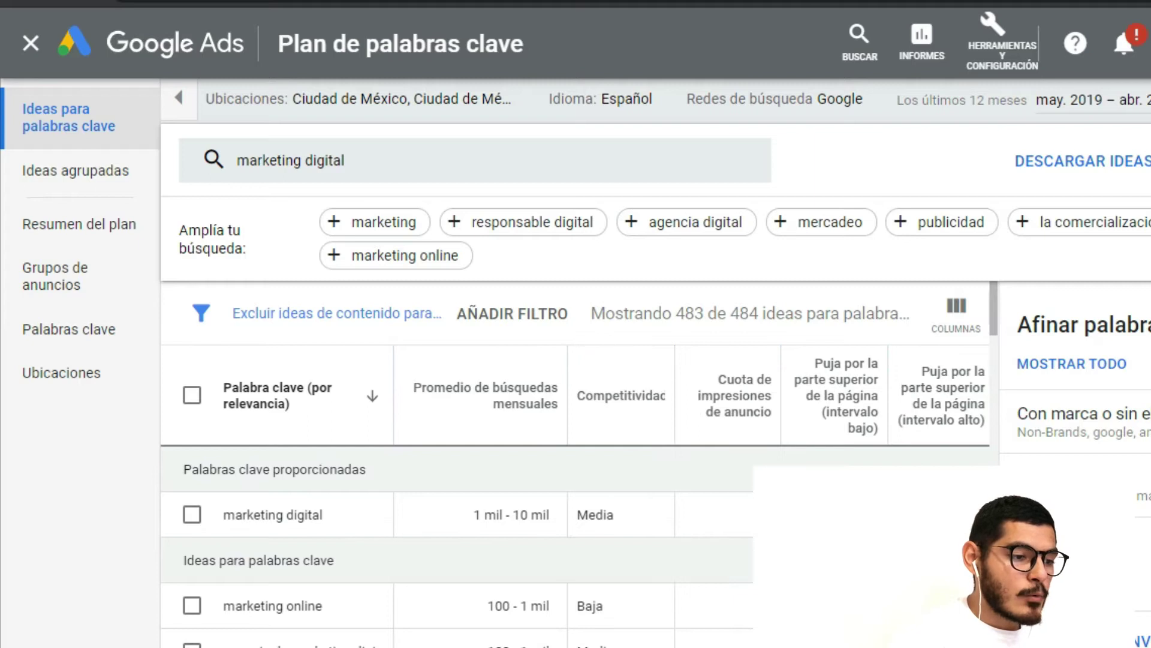
mouse_move(847, 420)
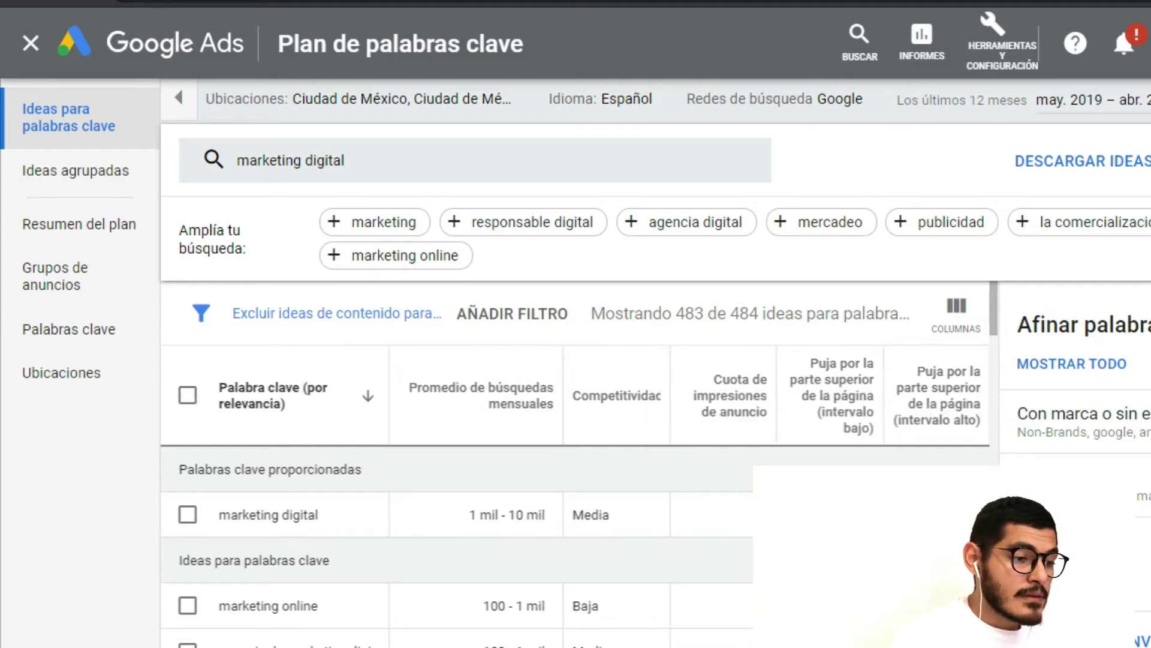
scroll(575, 480, right, 3)
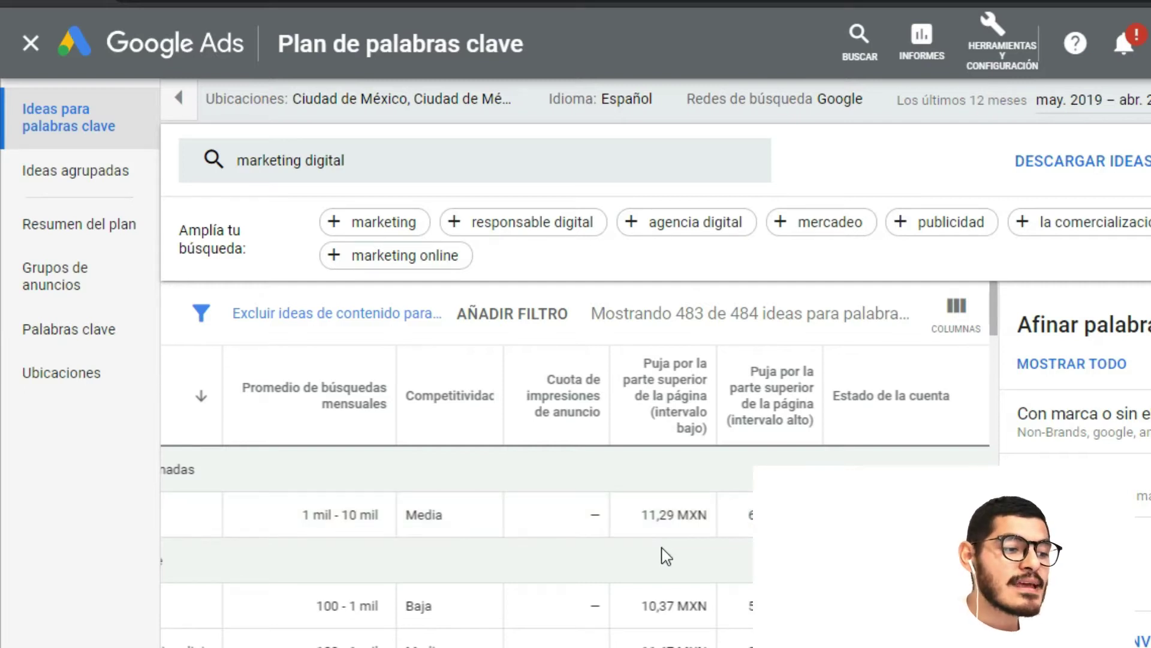
mouse_move(660, 411)
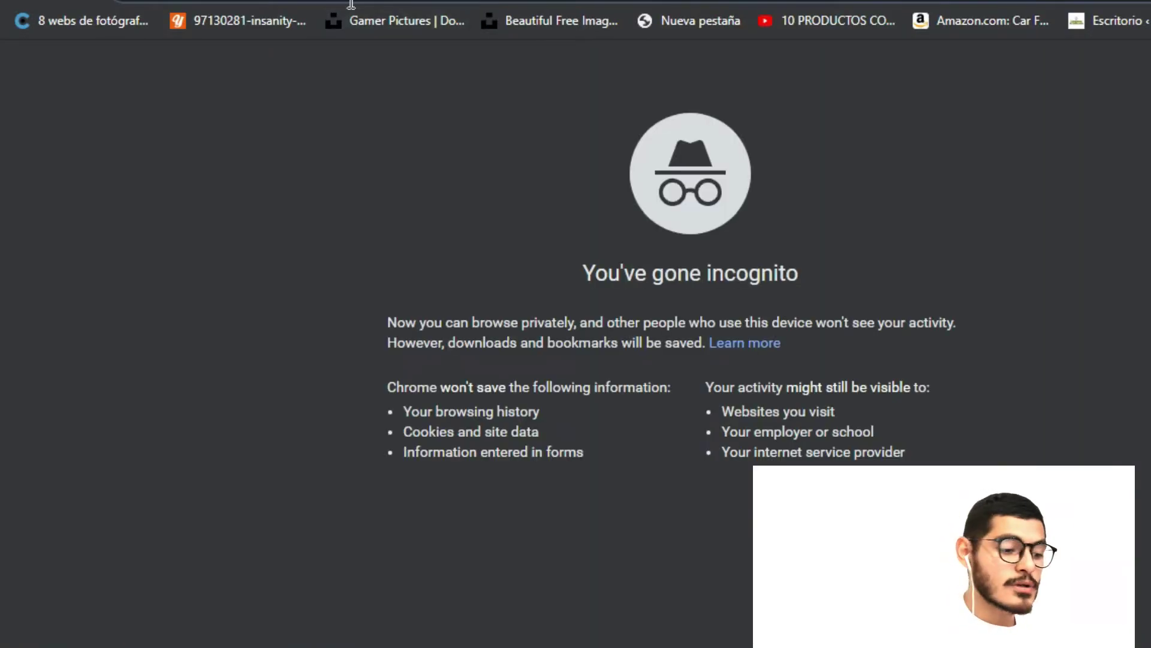
Step: Search Google for 'marketing digital' in an incognito window
text(marketig)
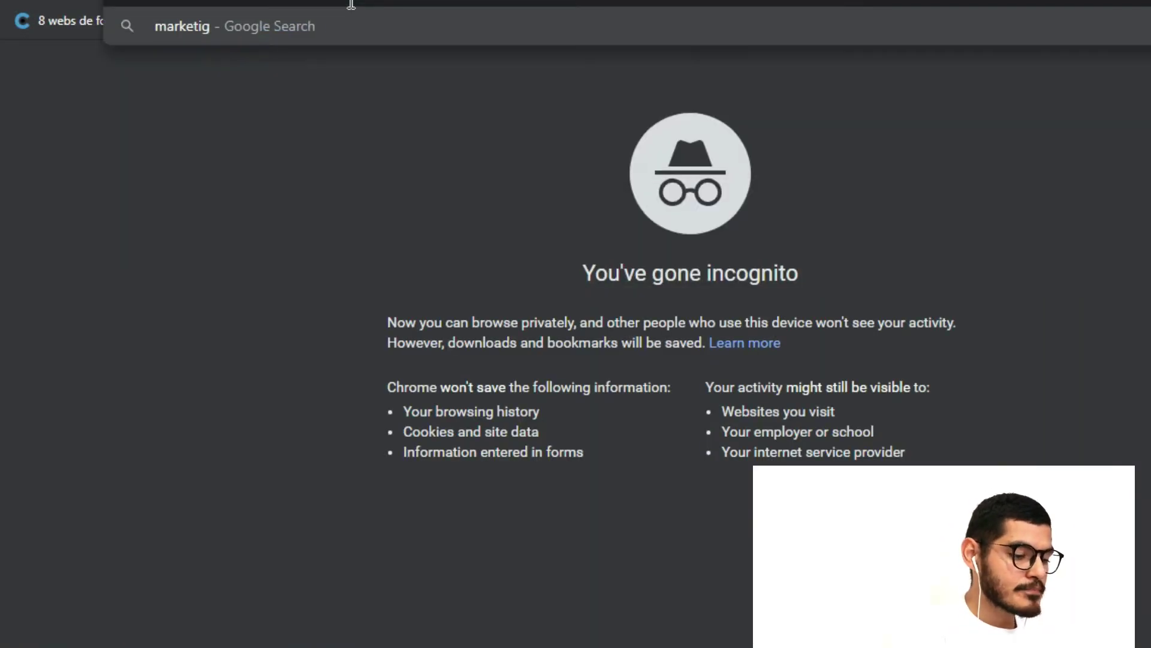
key(BackSpace)
text(ng )
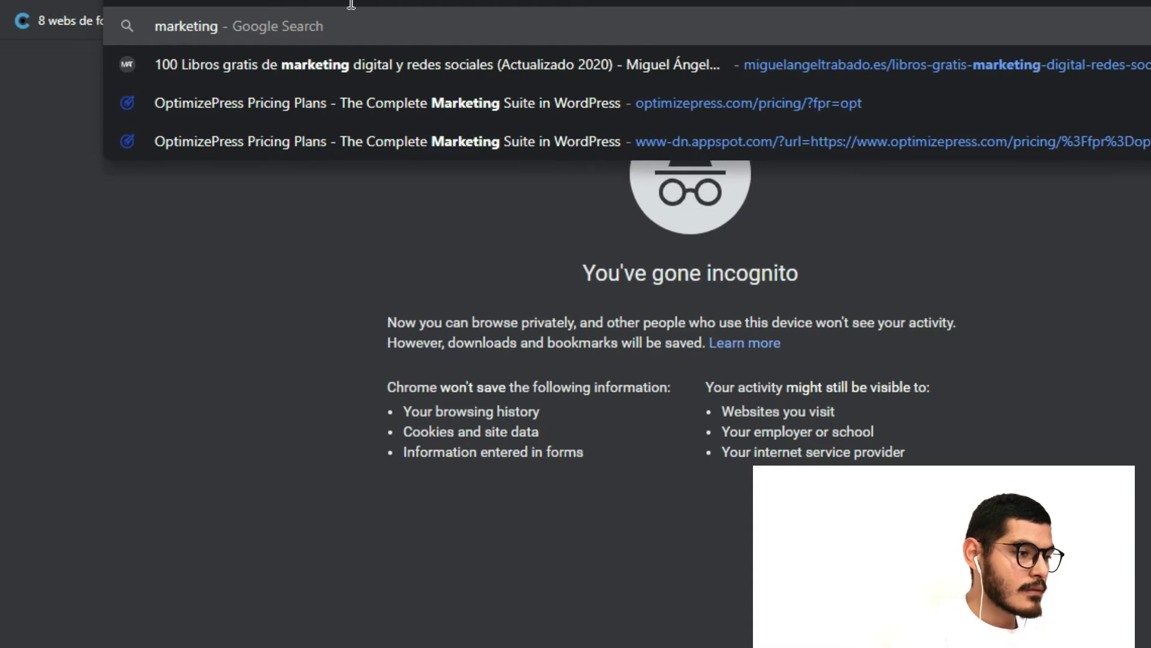
text(di)
key(BackSpace)
key(BackSpace)
text(digital)
key(Return)
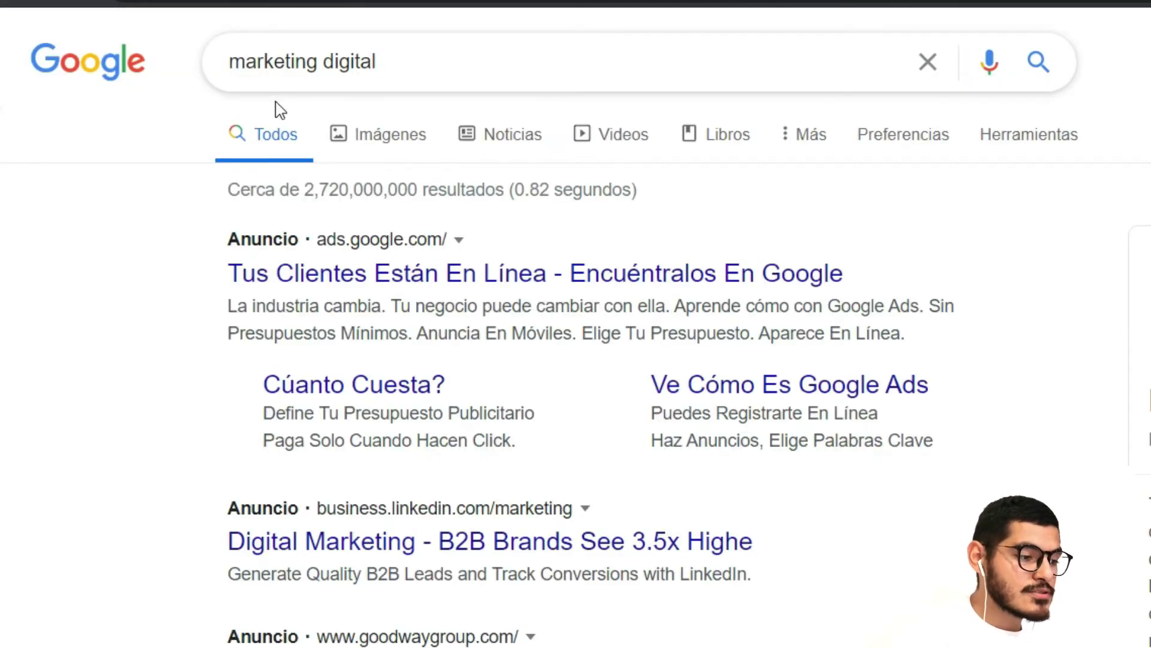
Step: Dismiss the location prompt and scroll through the ad-topped search results
scroll(274, 329, down, 20)
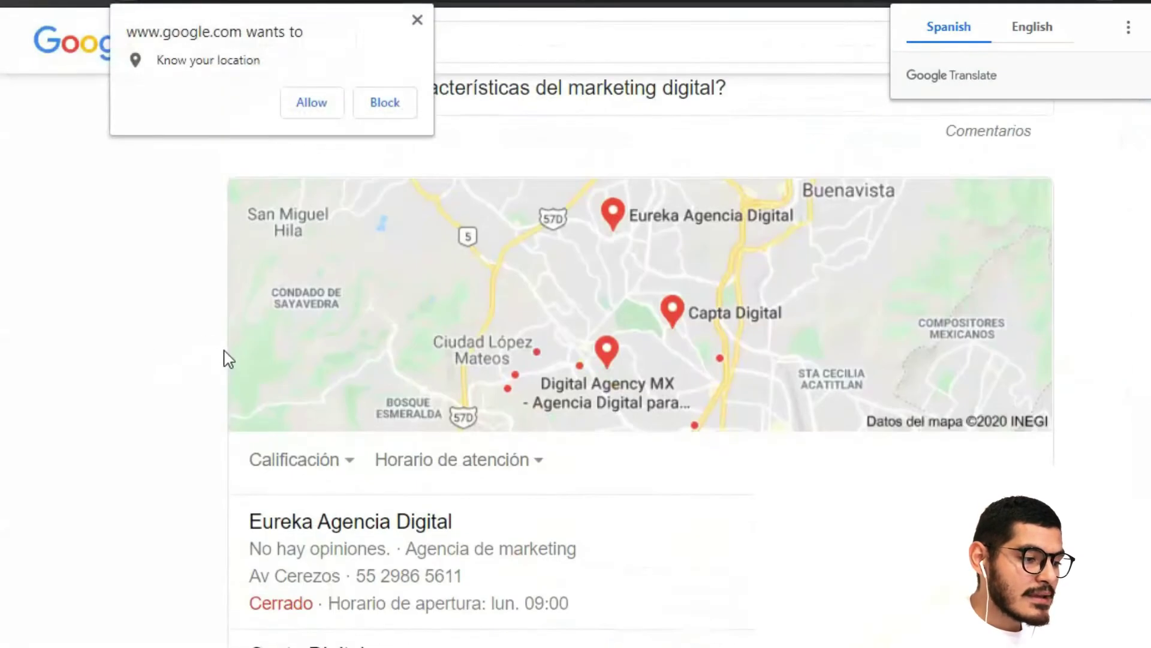
scroll(222, 360, down, 20)
scroll(223, 360, up, 8)
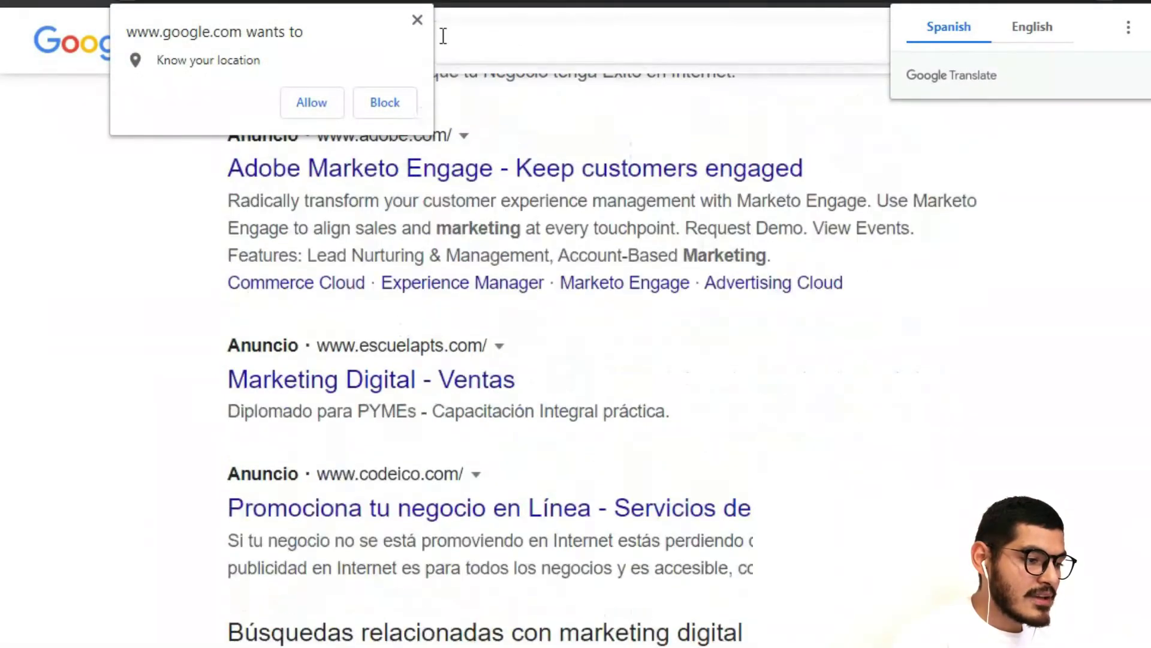
click(418, 20)
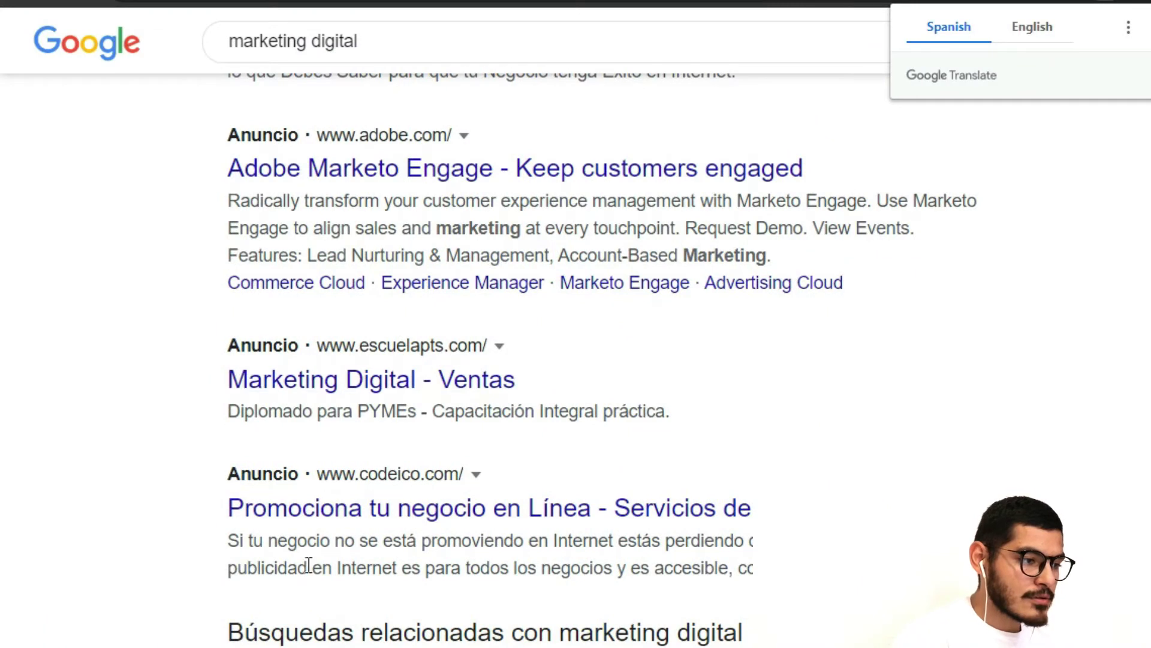
scroll(168, 420, up, 2)
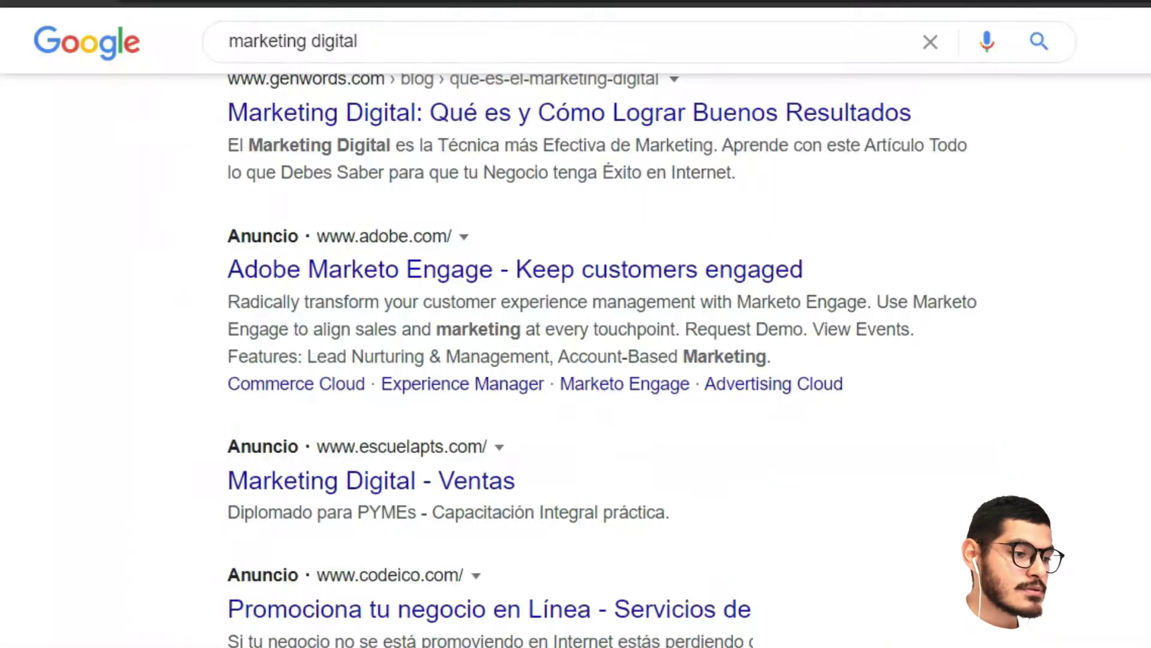
scroll(227, 258, down, 10)
scroll(233, 259, up, 5)
scroll(233, 259, up, 10)
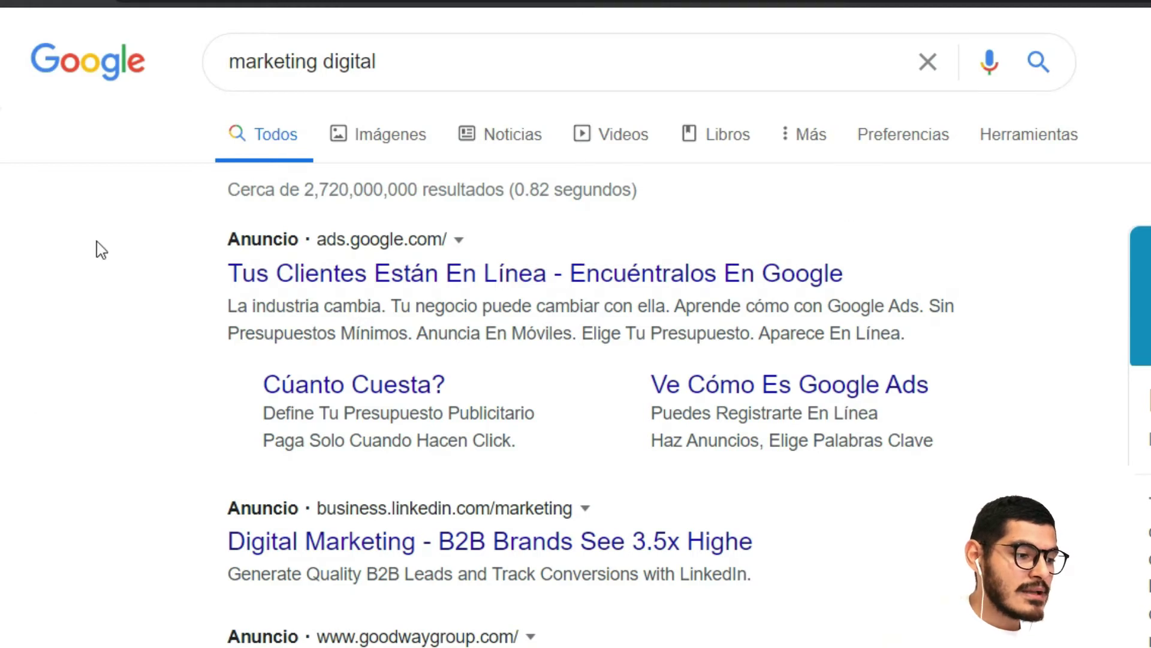
scroll(128, 326, down, 3)
scroll(180, 468, down, 5)
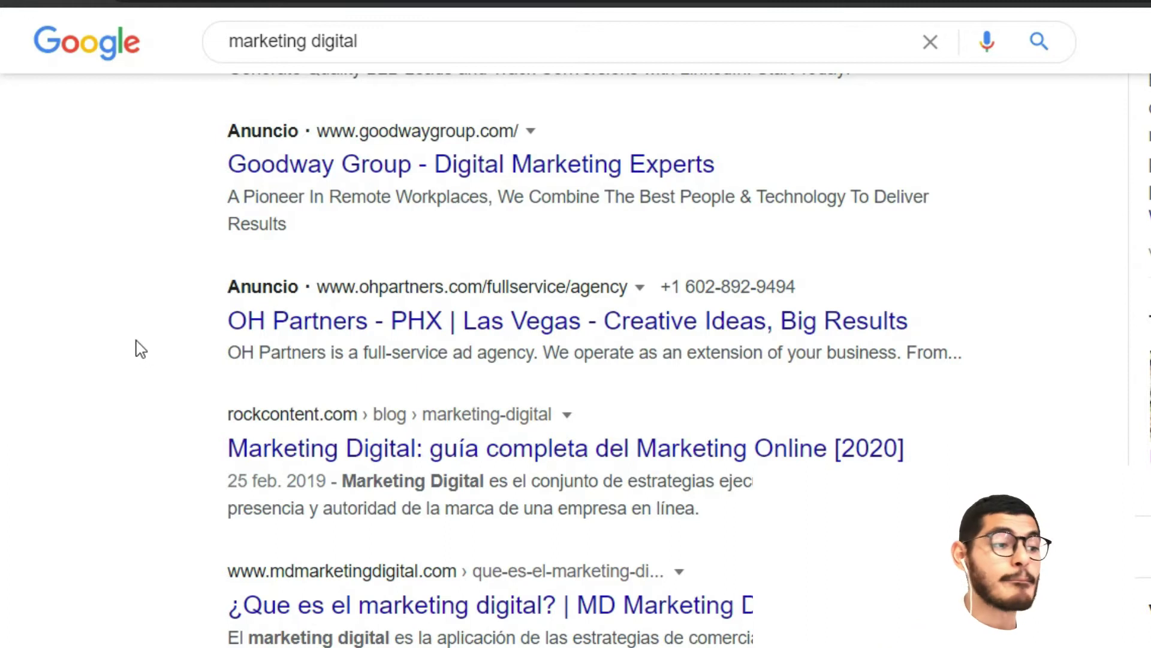
scroll(147, 354, up, 8)
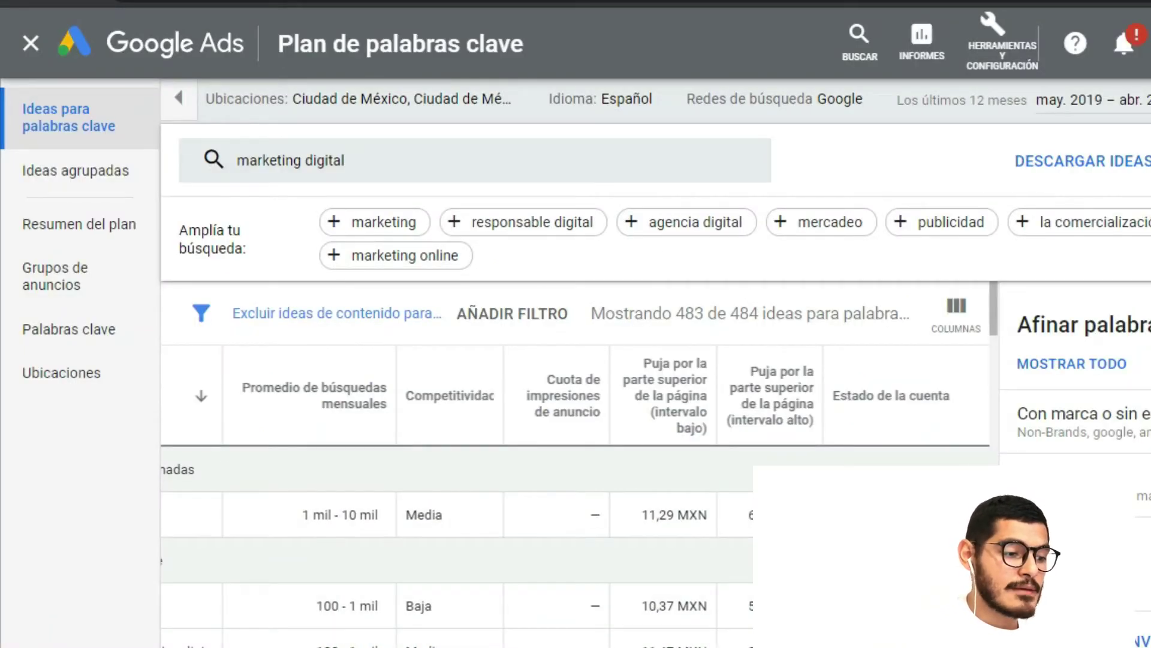
Step: Highlight the Media competition level in the 'marketing digital' row of the ideas table
click(665, 576)
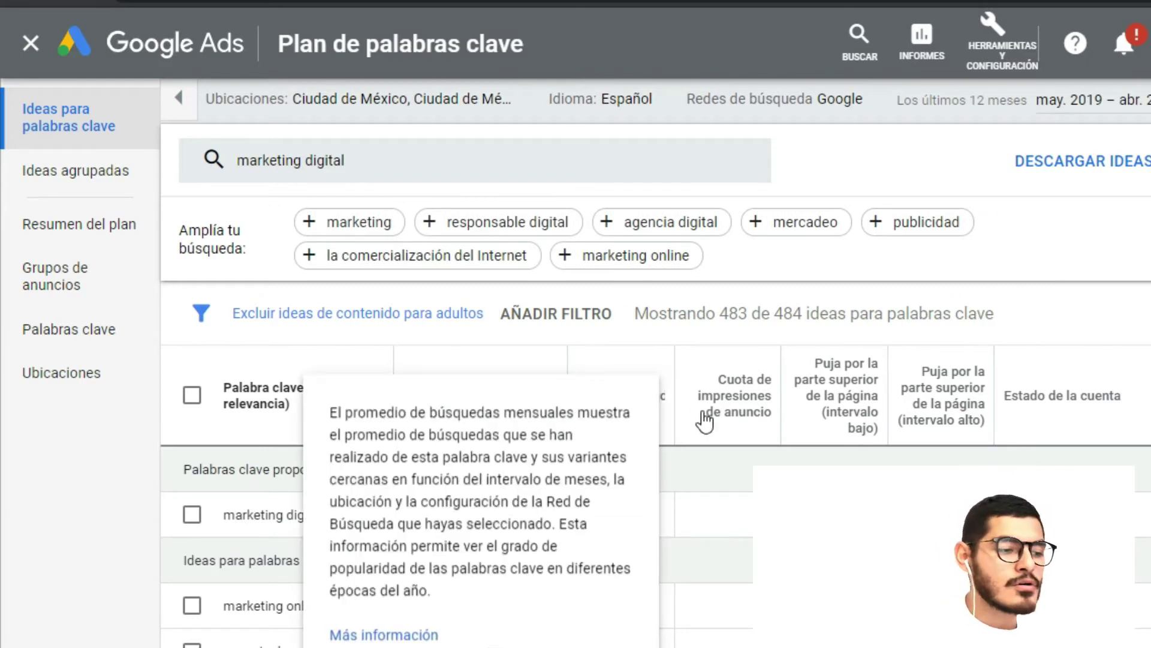
mouse_move(721, 414)
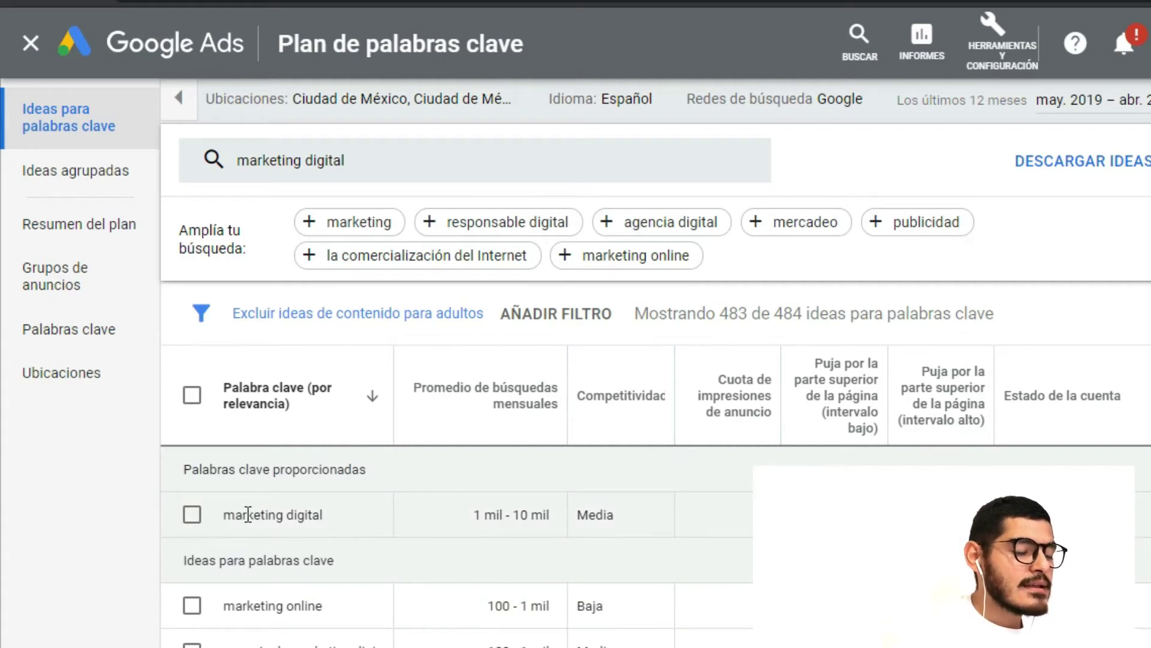
drag(260, 515, 305, 514)
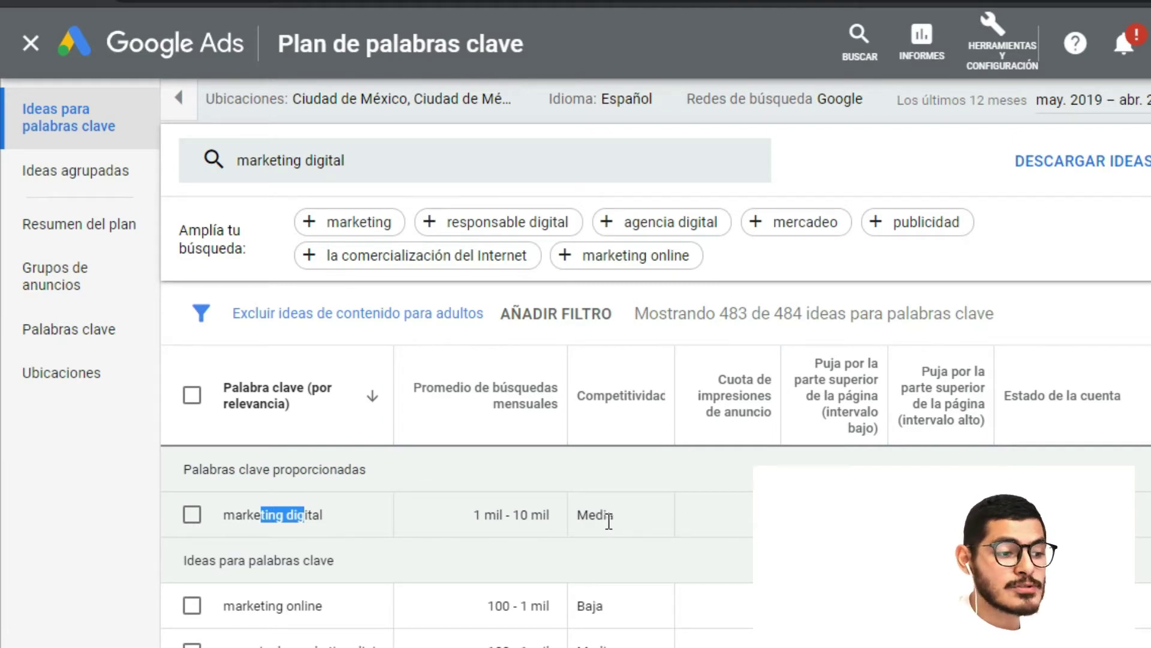
drag(615, 519, 582, 516)
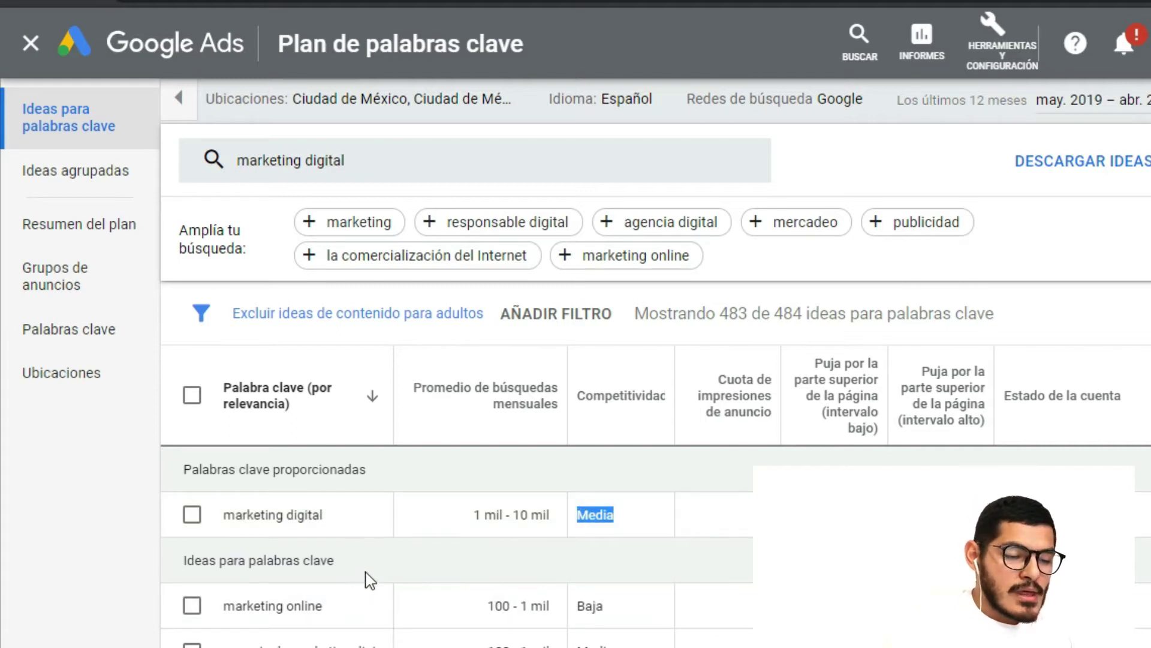
scroll(456, 545, down, 1)
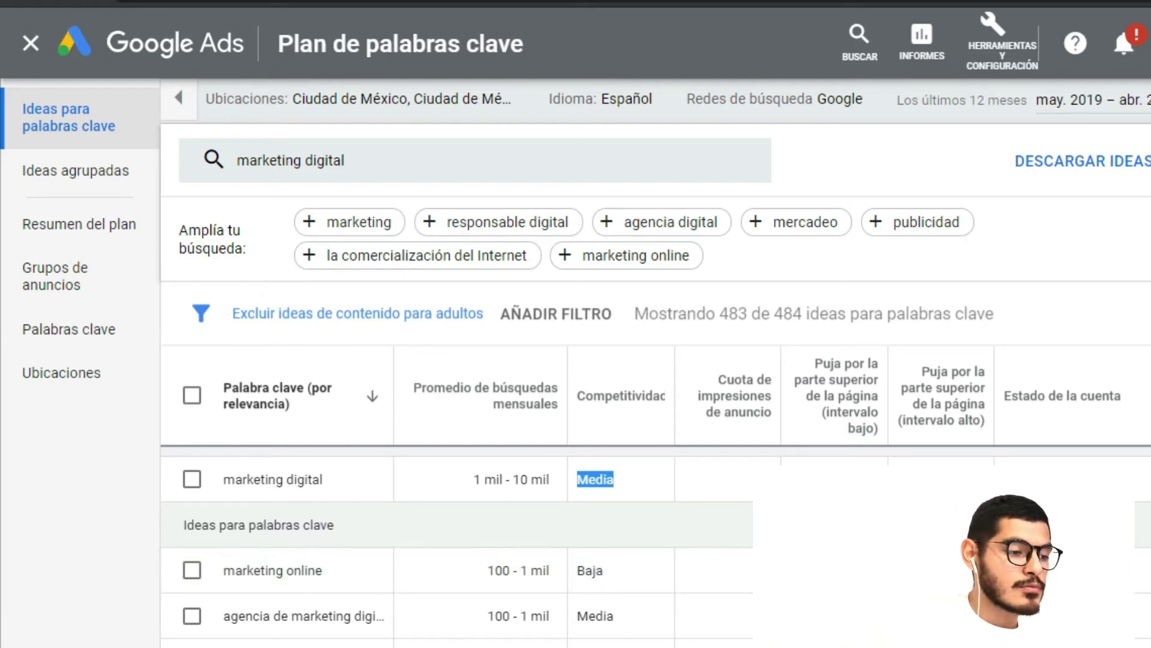
scroll(516, 540, down, 2)
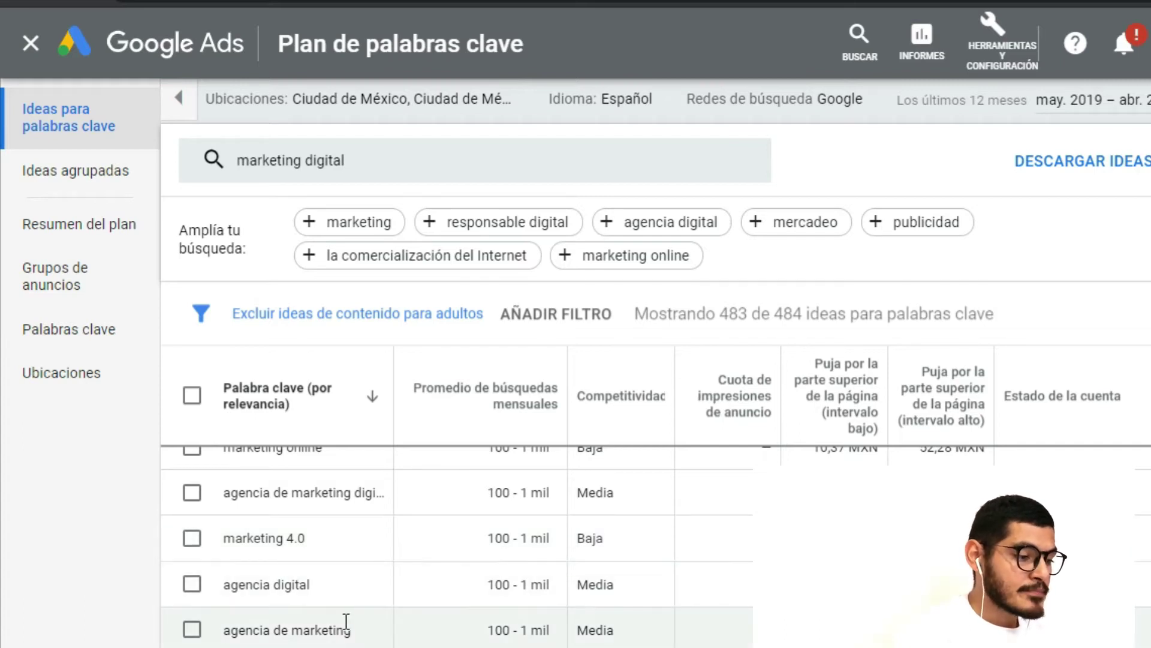
scroll(349, 635, down, 2)
scroll(319, 605, down, 2)
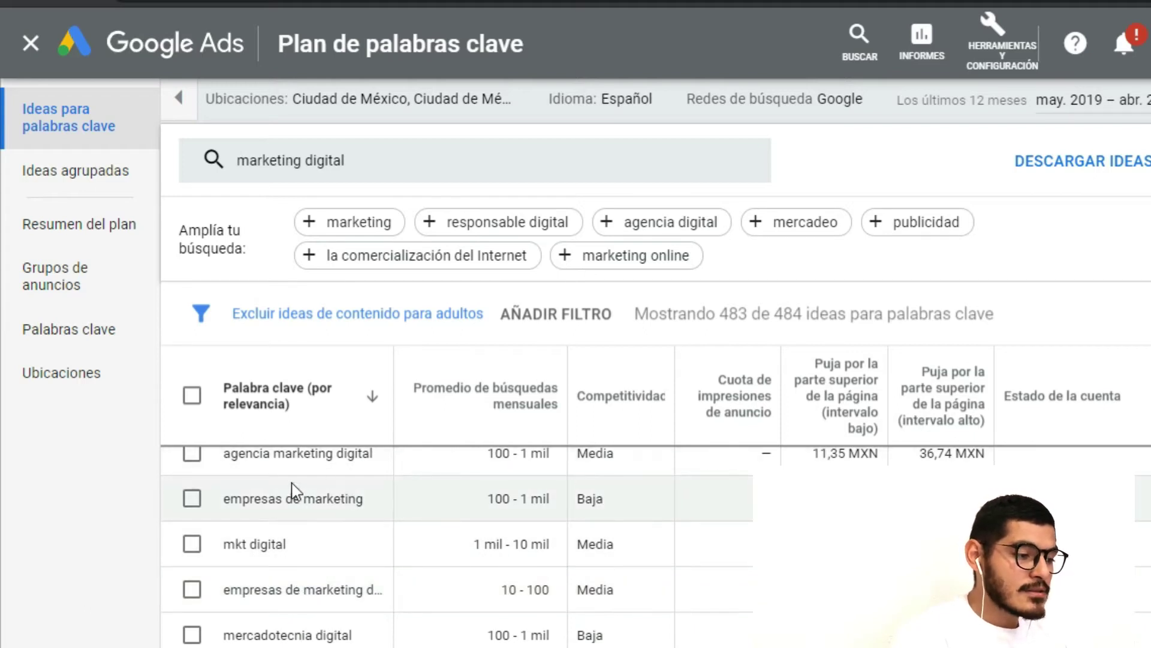
scroll(367, 502, up, 3)
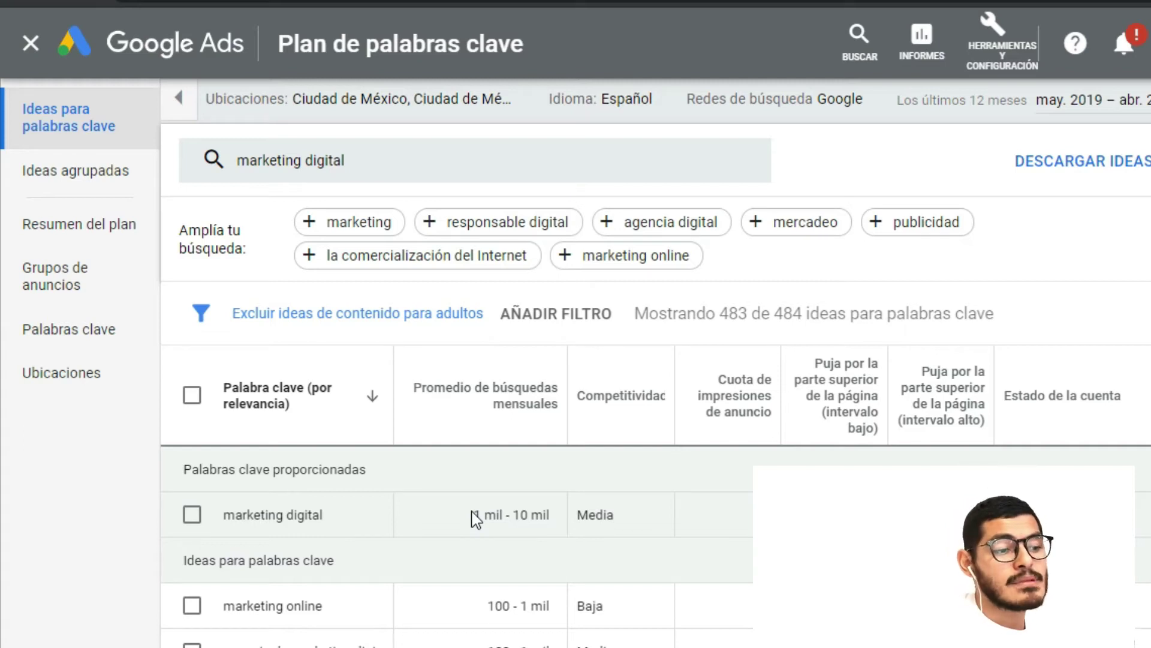
Step: Review the 483 marketing digital ideas, from 1 mil - 10 mil searches down to lower-volume terms like 'marketing digital google'
drag(473, 515, 553, 516)
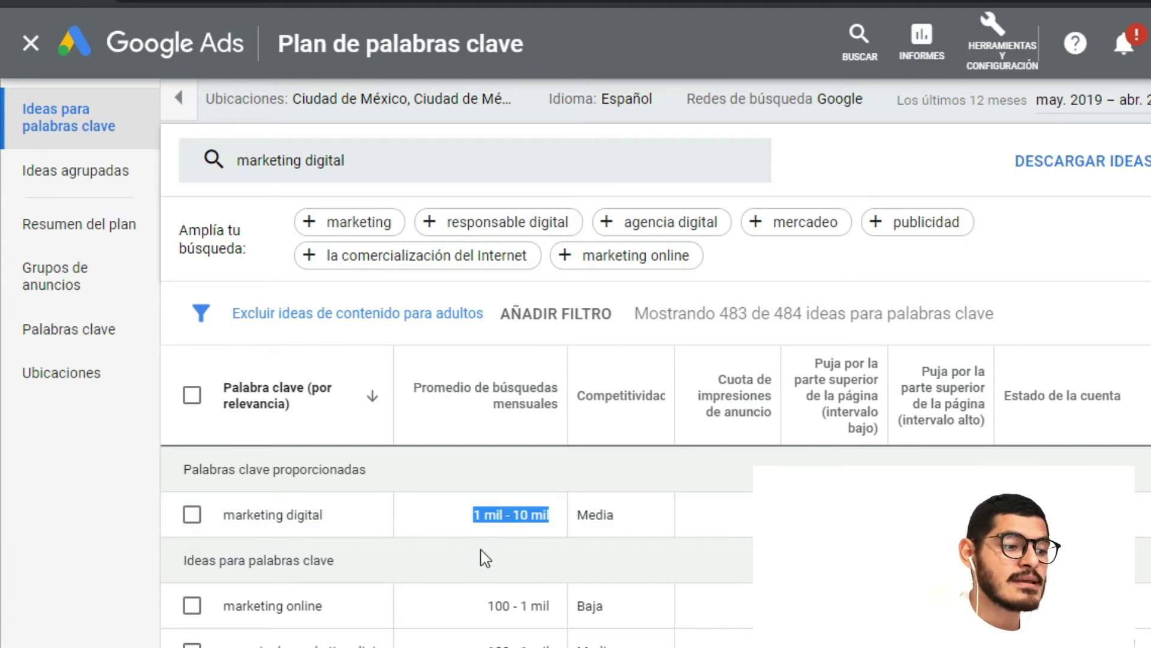
click(495, 561)
scroll(492, 561, down, 2)
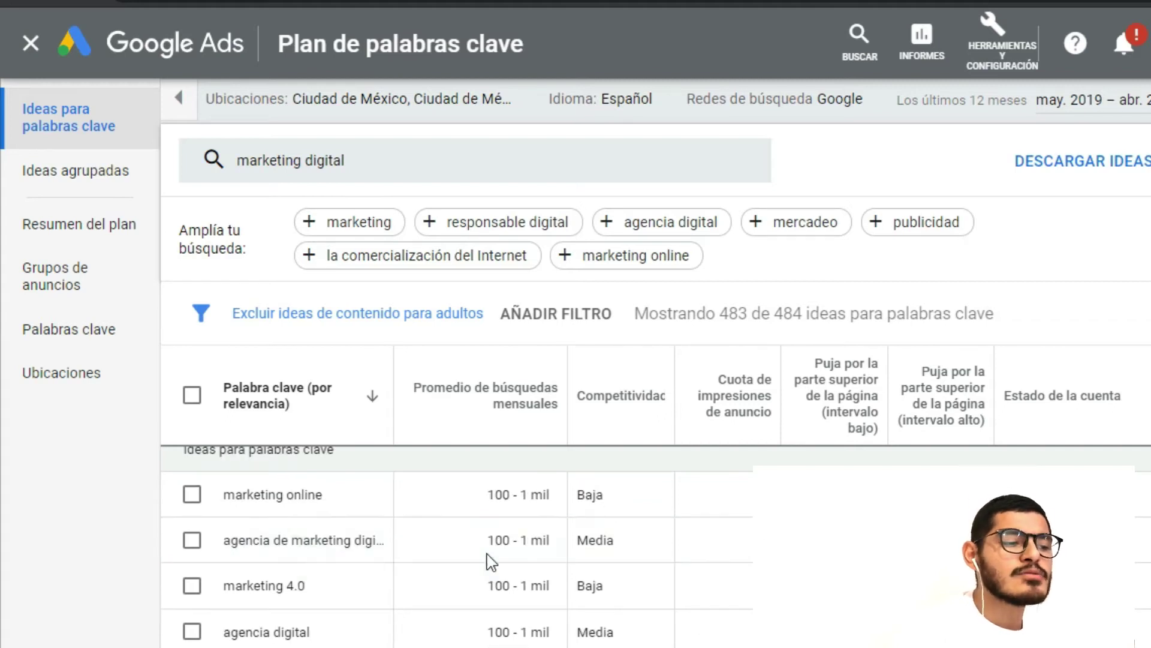
scroll(500, 538, up, 2)
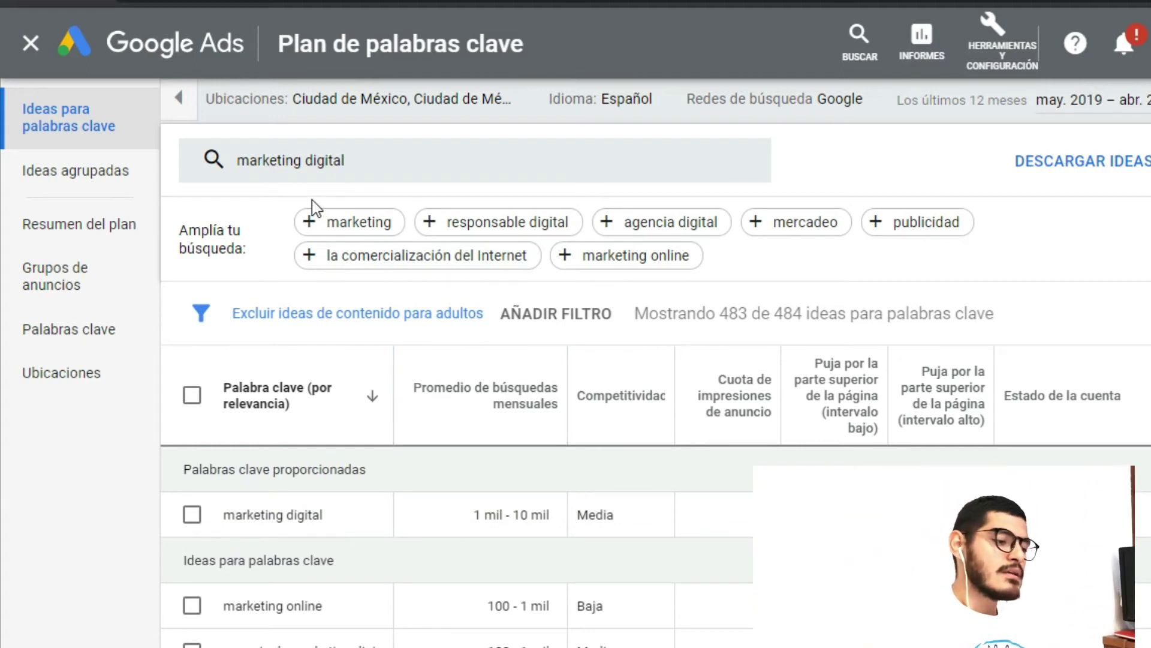
scroll(420, 540, down, 2)
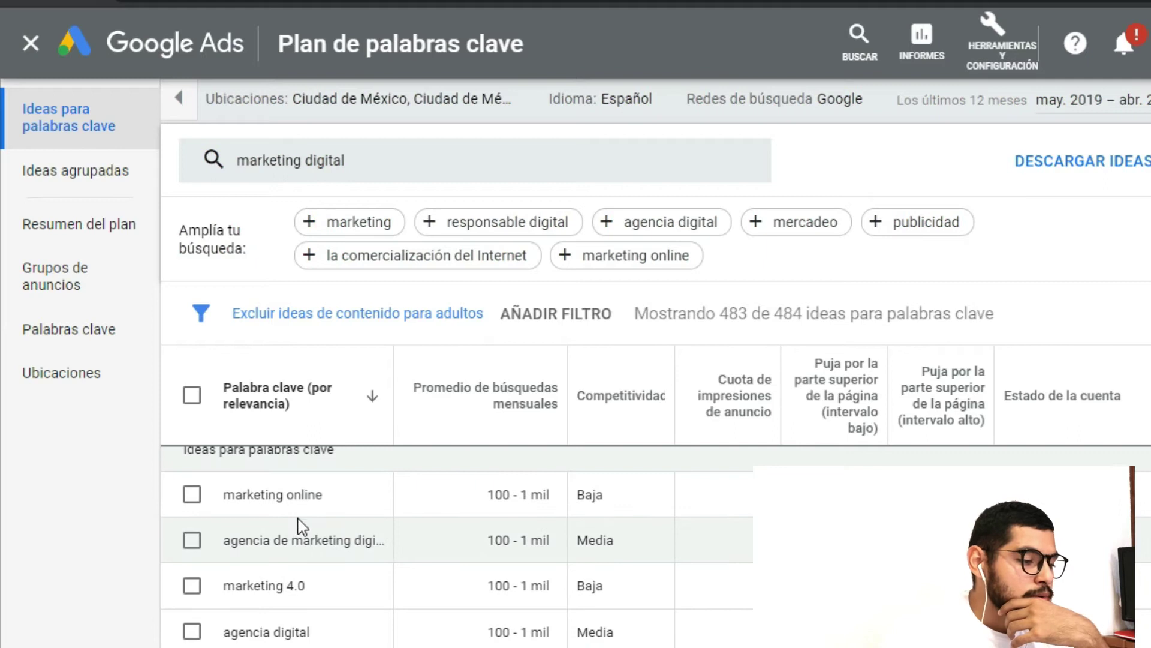
scroll(298, 525, down, 4)
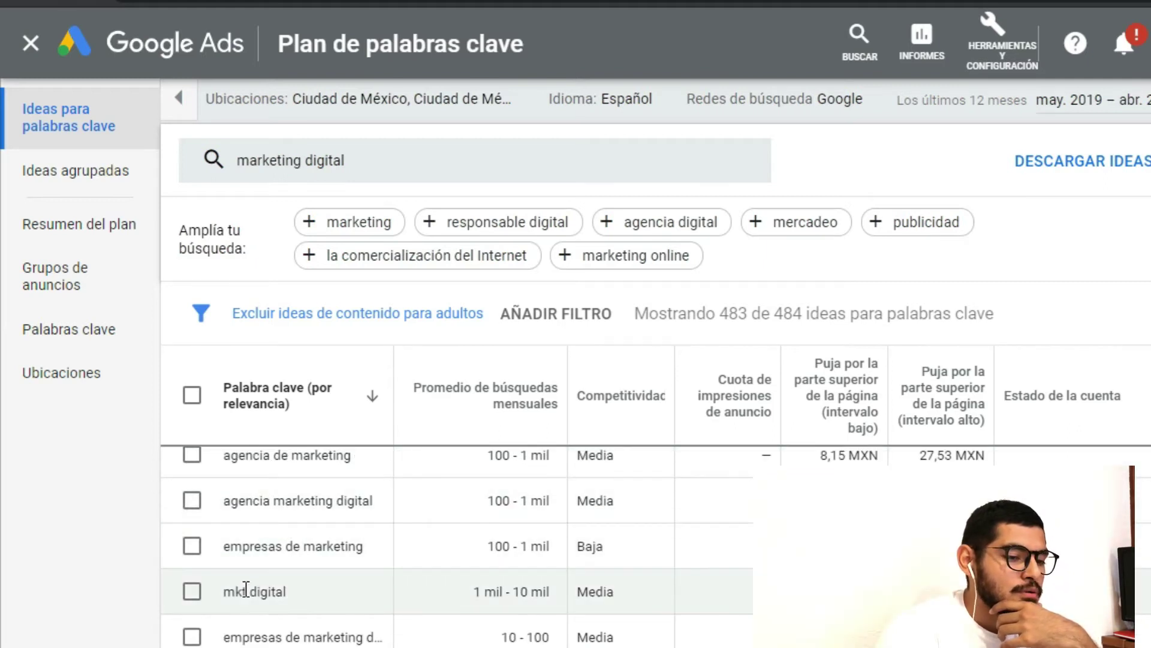
scroll(246, 591, down, 3)
scroll(252, 593, down, 2)
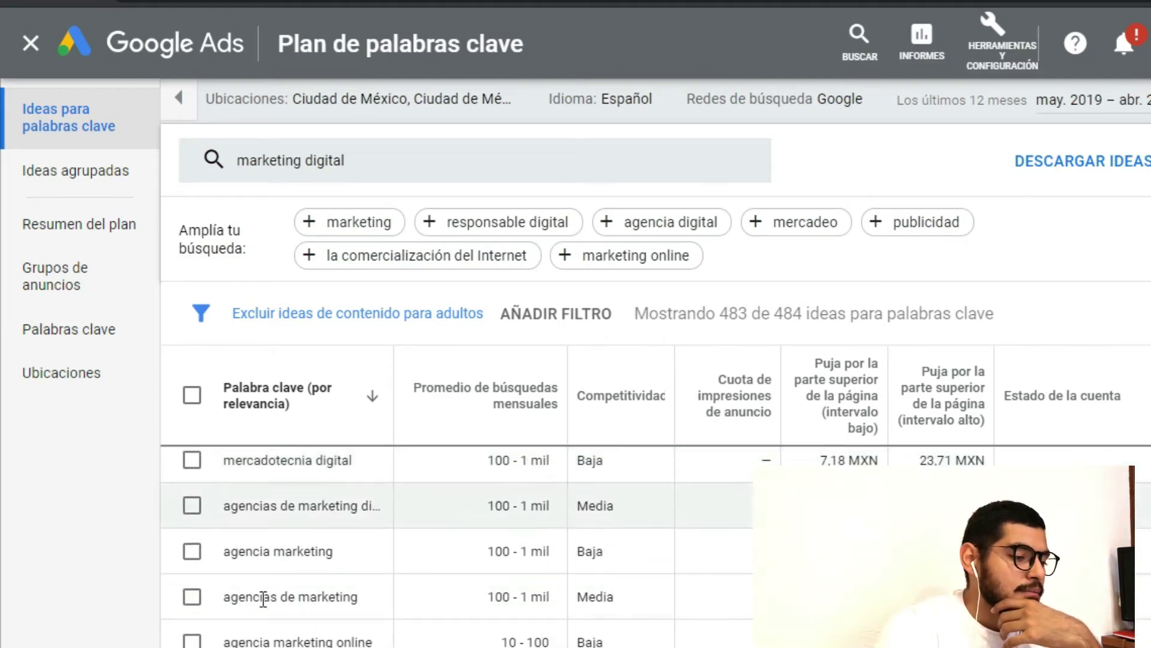
scroll(262, 599, down, 4)
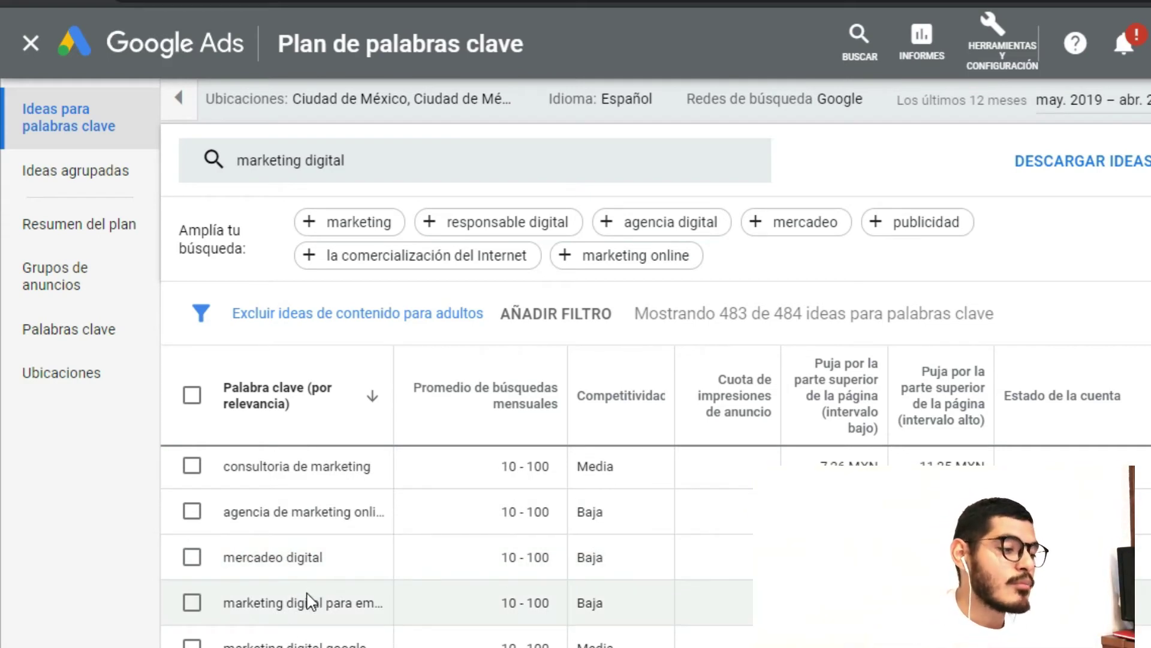
scroll(333, 559, down, 2)
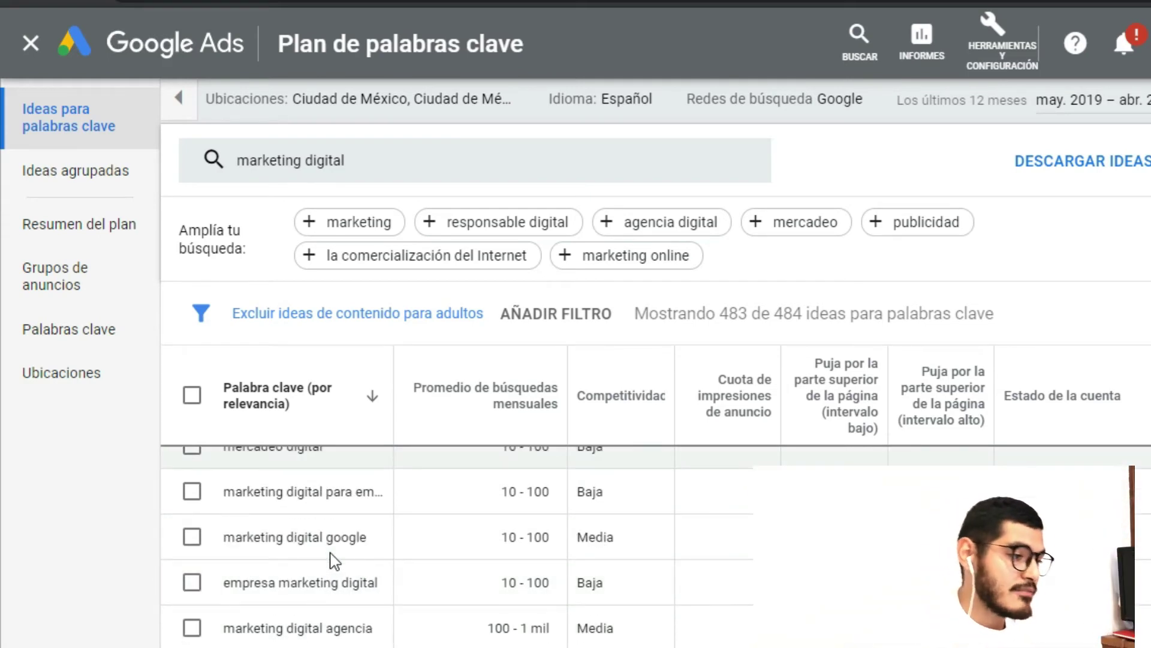
Step: Group the marketing digital ideas by theme and widen the Grupo column to show full names
click(107, 187)
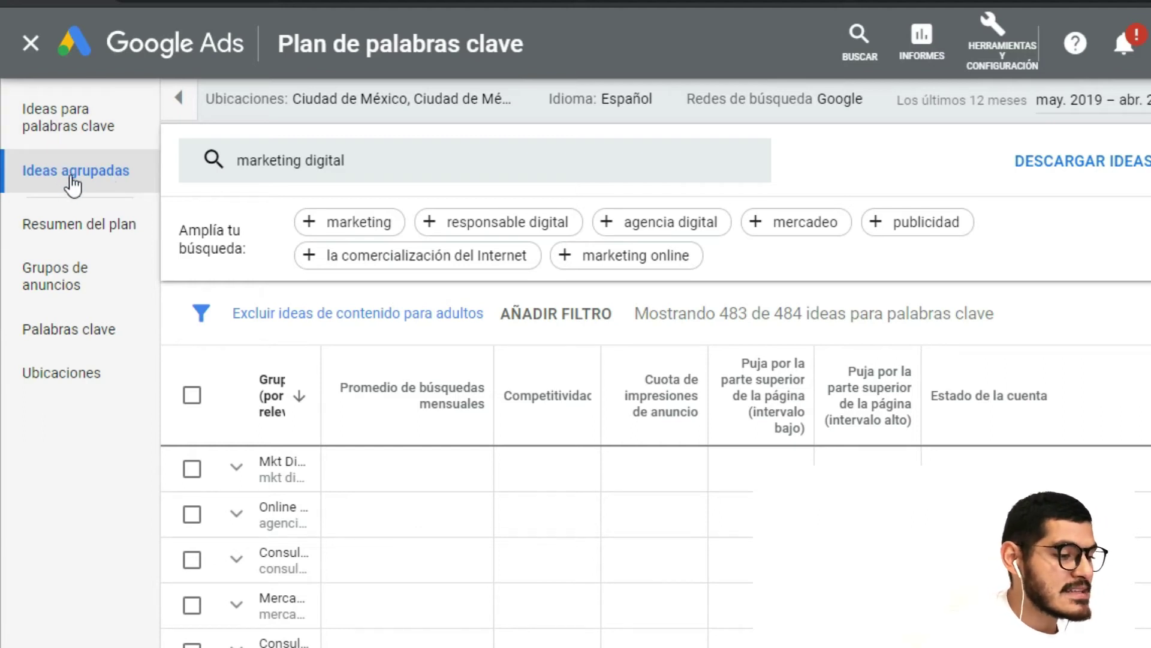
drag(315, 387, 832, 408)
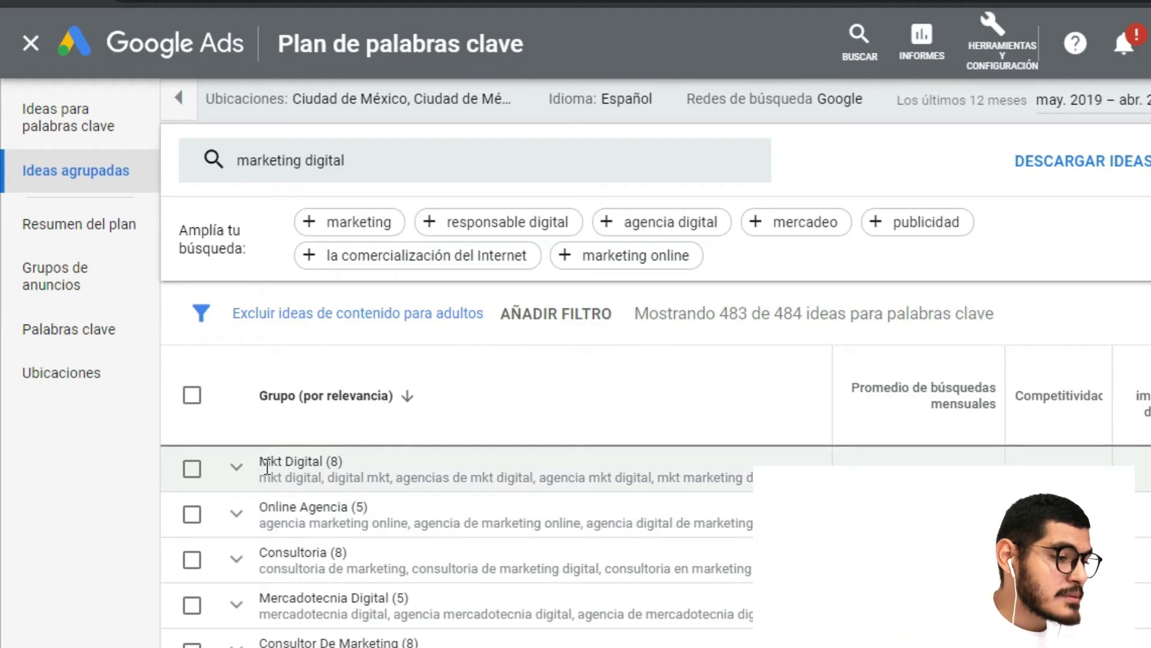
drag(264, 460, 323, 462)
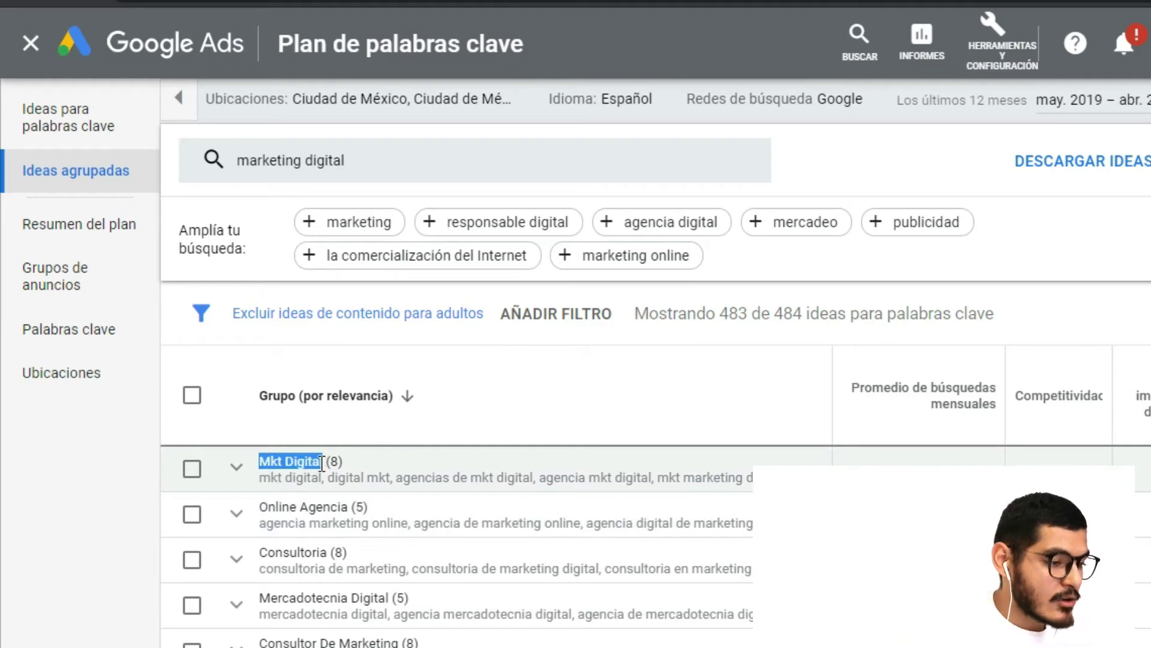
Step: Expand the Mkt Digital group to review its keywords, then collapse it again
click(238, 473)
drag(277, 515, 326, 514)
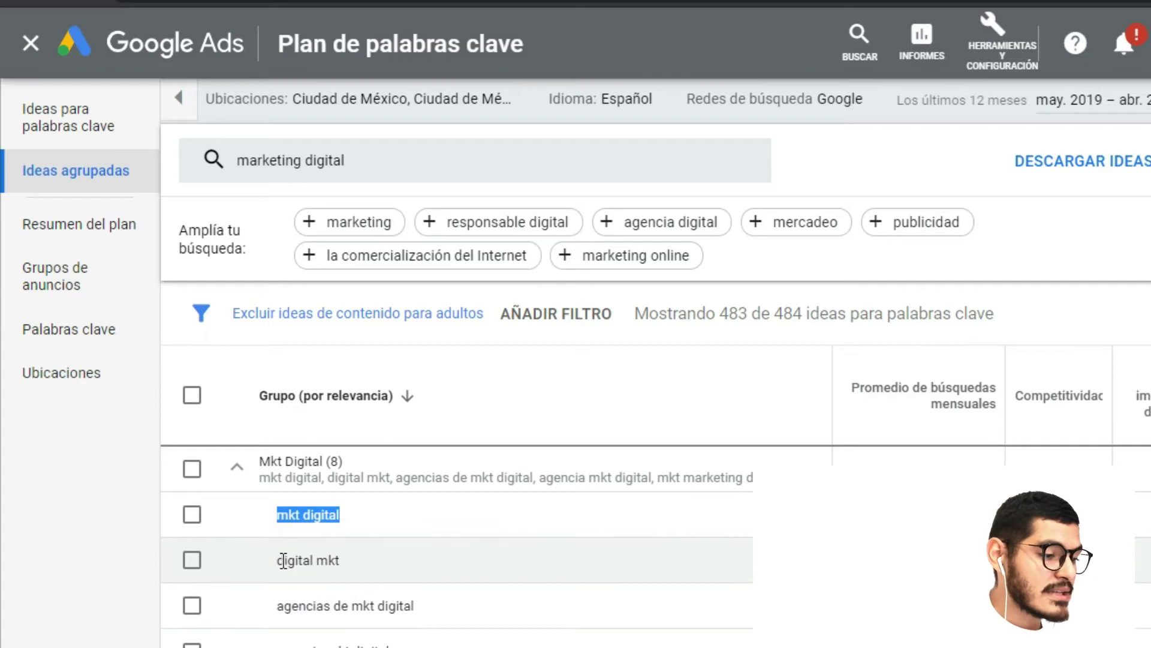
drag(277, 561, 350, 571)
scroll(298, 522, down, 3)
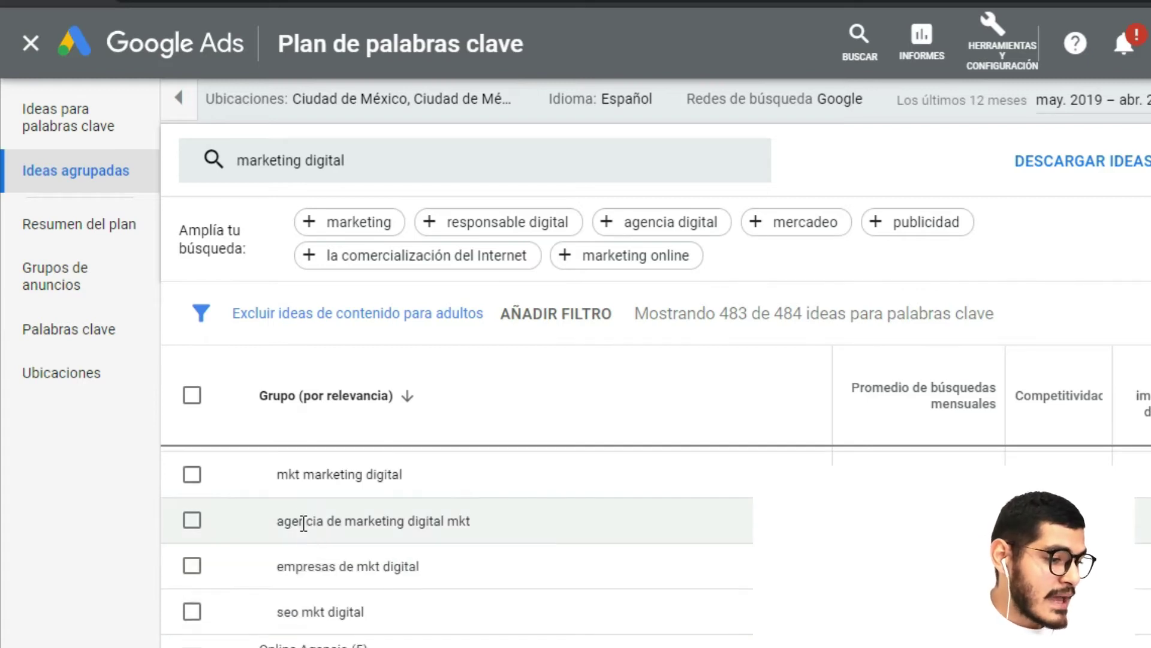
scroll(301, 525, up, 2)
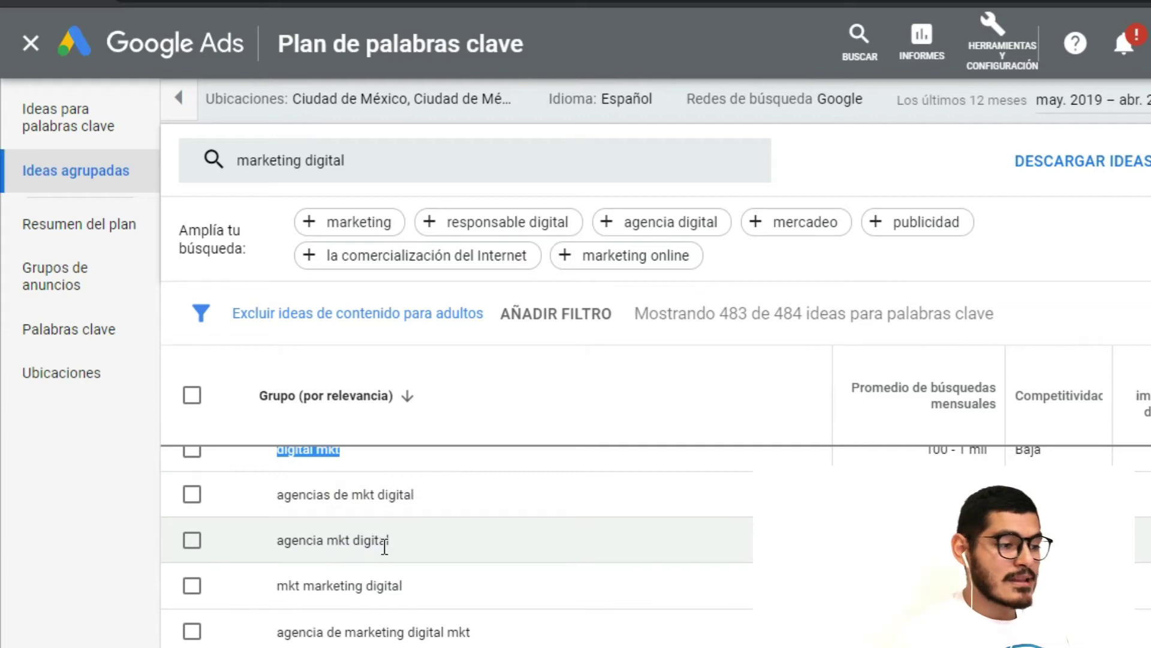
scroll(384, 546, up, 2)
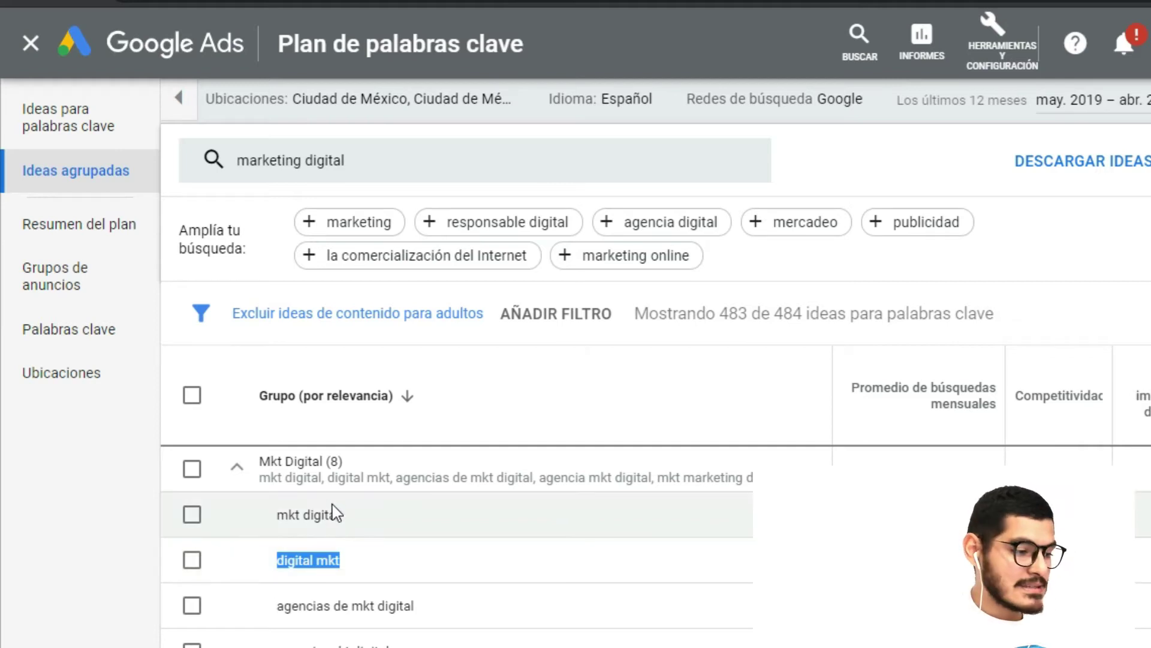
scroll(314, 514, down, 2)
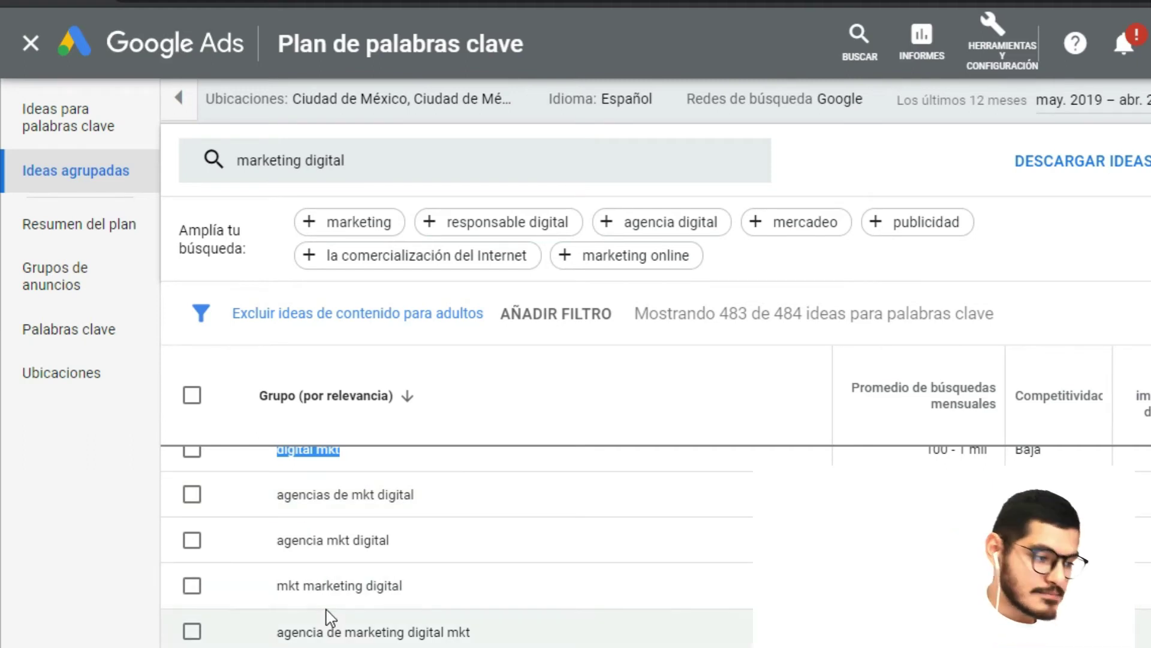
scroll(329, 612, down, 2)
scroll(329, 611, up, 4)
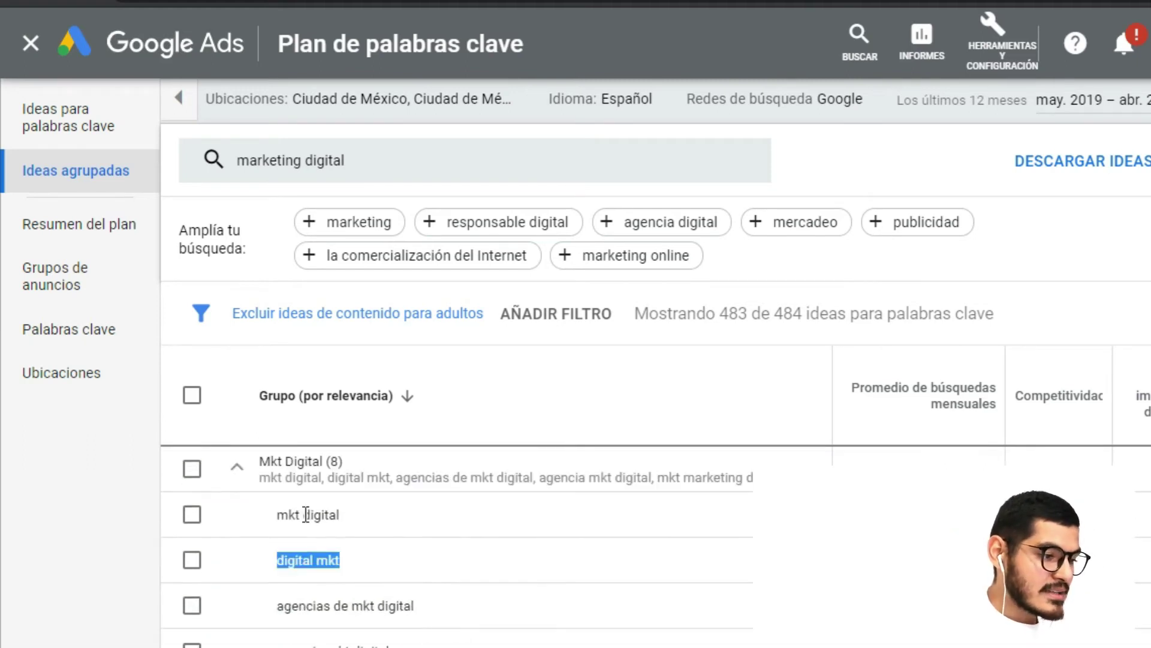
click(237, 470)
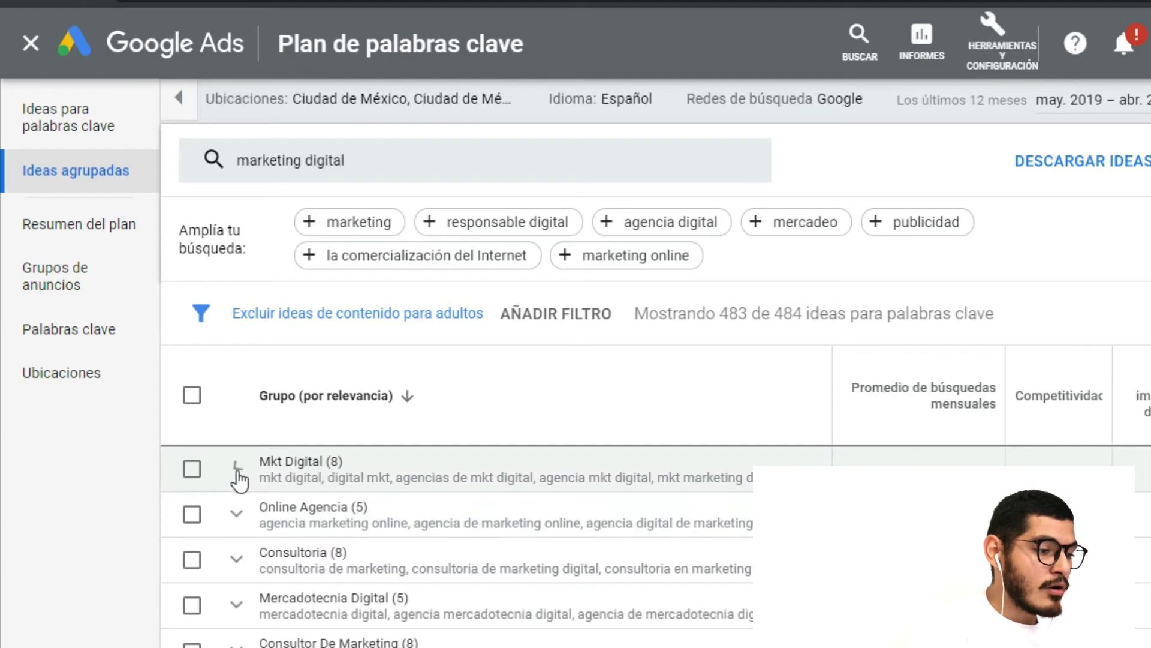
Step: Expand and collapse the Online Agencia group, then select all the keyword ideas
click(247, 518)
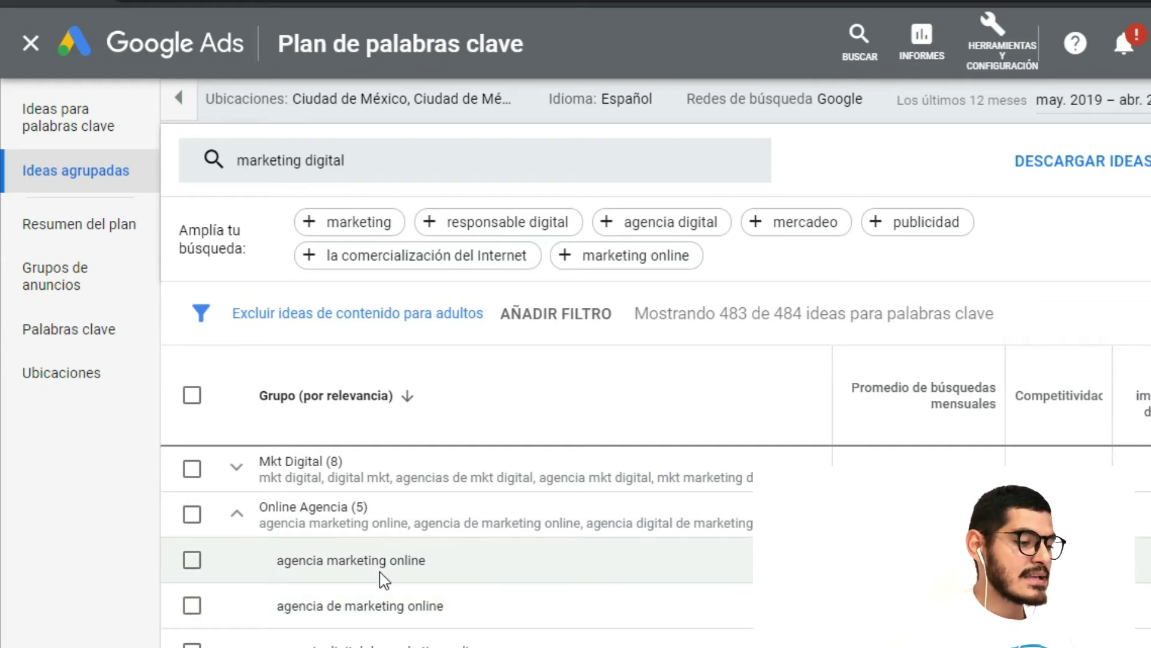
scroll(371, 630, down, 2)
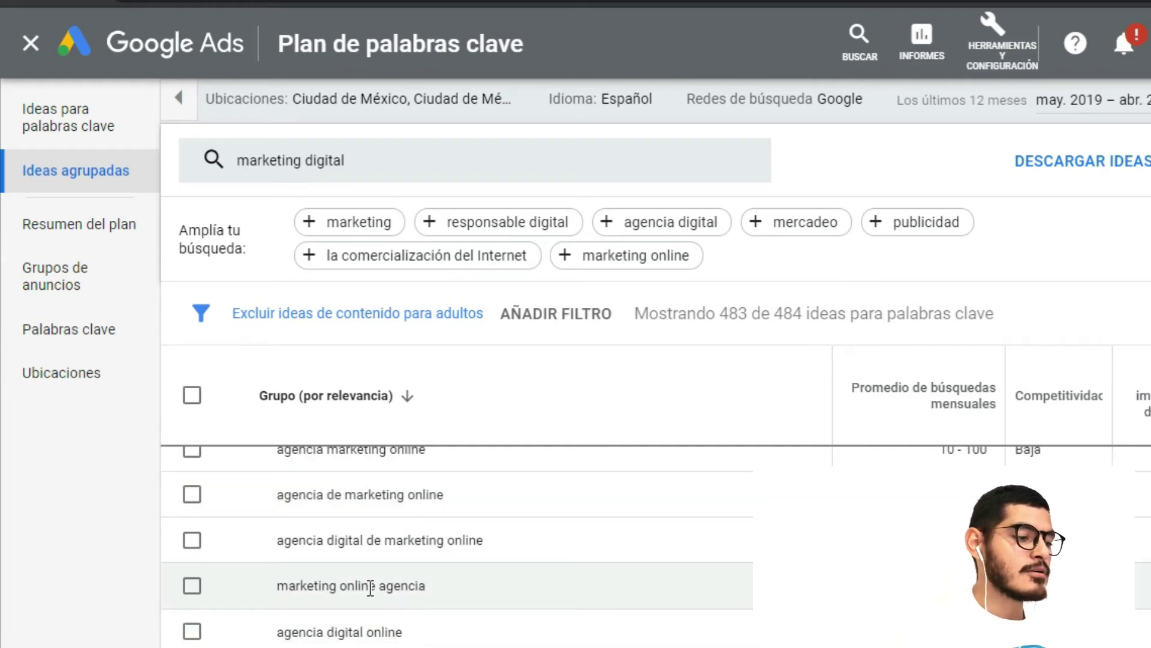
scroll(275, 527, up, 2)
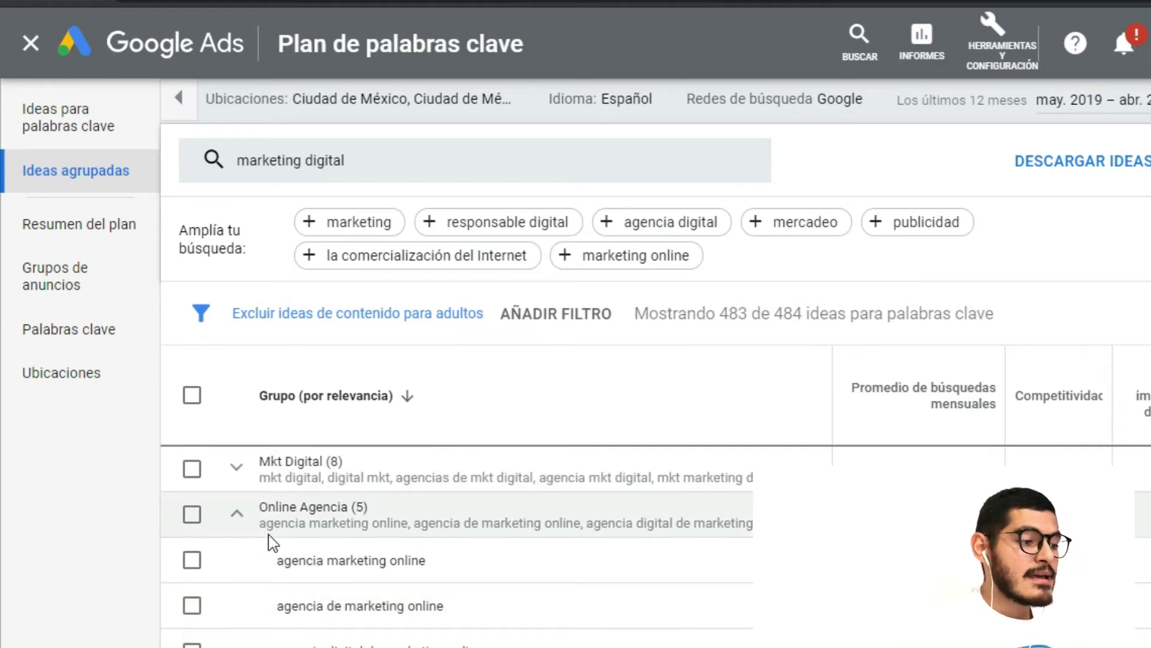
click(240, 518)
scroll(243, 529, down, 2)
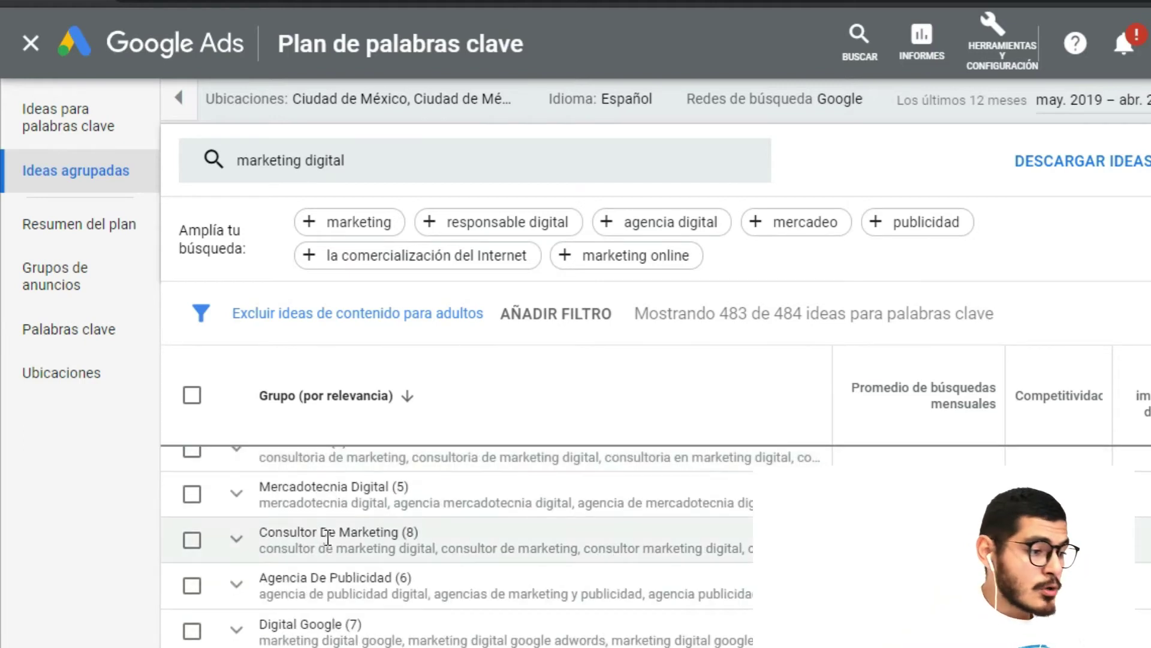
scroll(252, 521, down, 3)
scroll(257, 516, up, 3)
scroll(258, 515, up, 2)
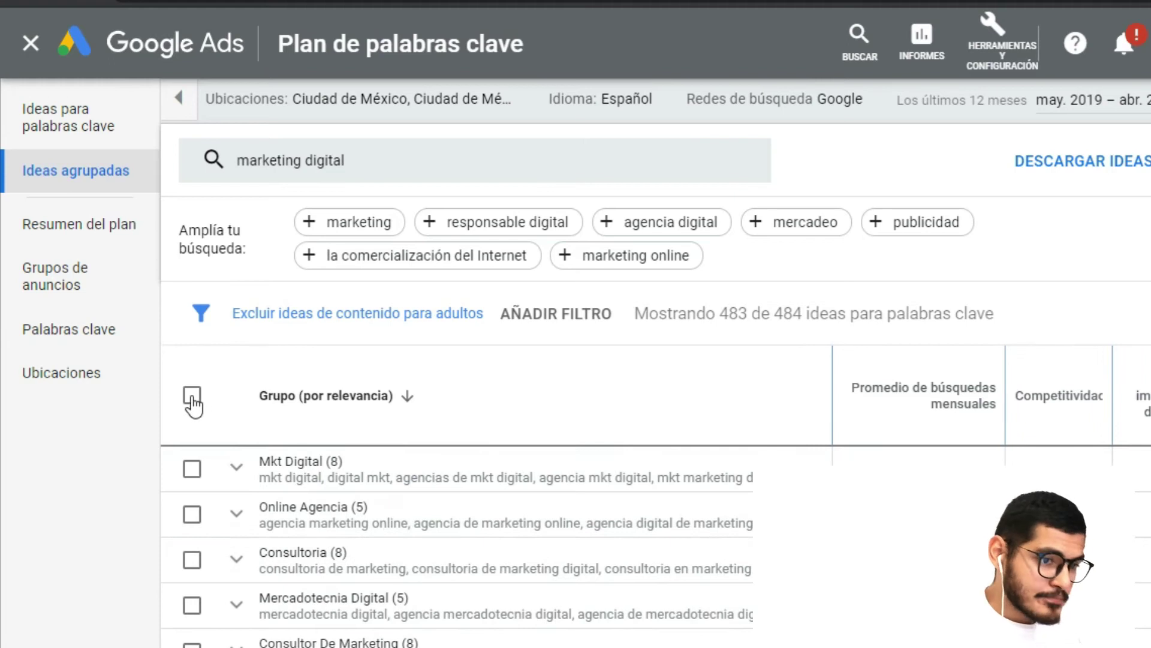
click(192, 395)
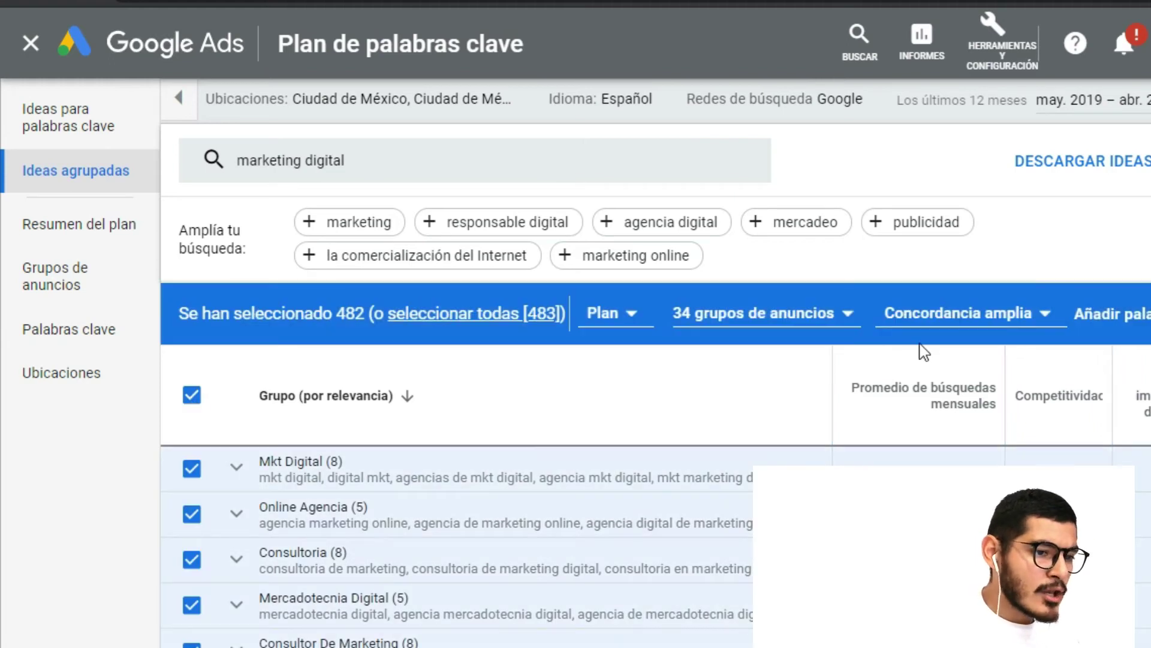
Step: Set the selected ideas to Concordancia de frase (phrase match) under Descargar ideas, then clear the selection
mouse_move(1140, 400)
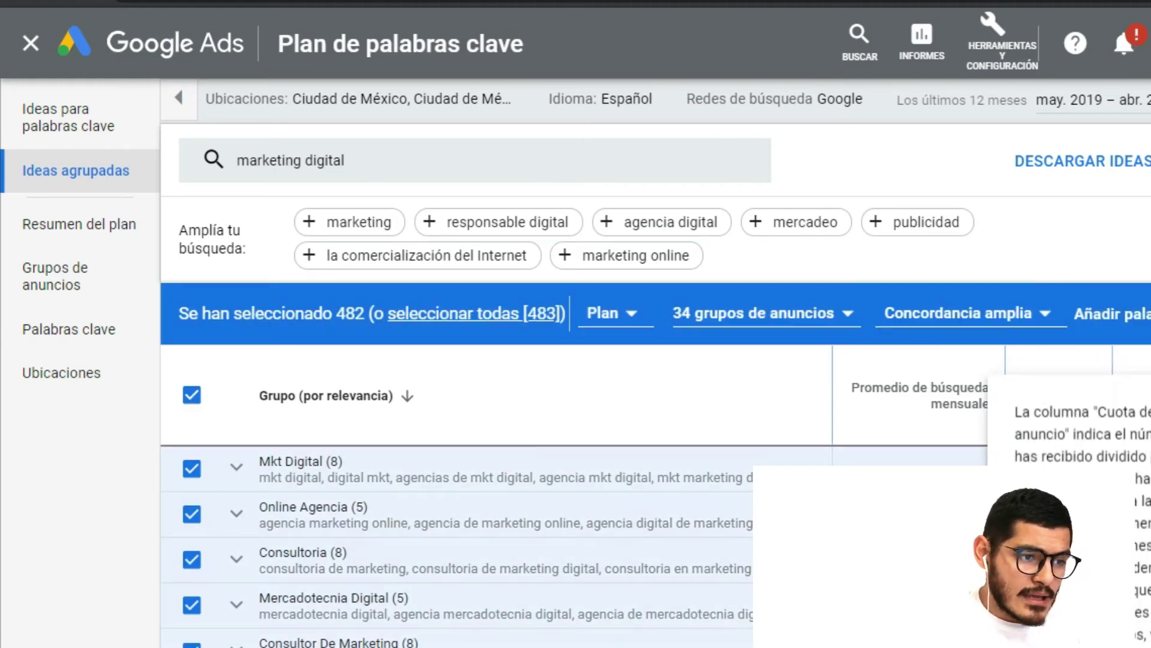
click(1119, 171)
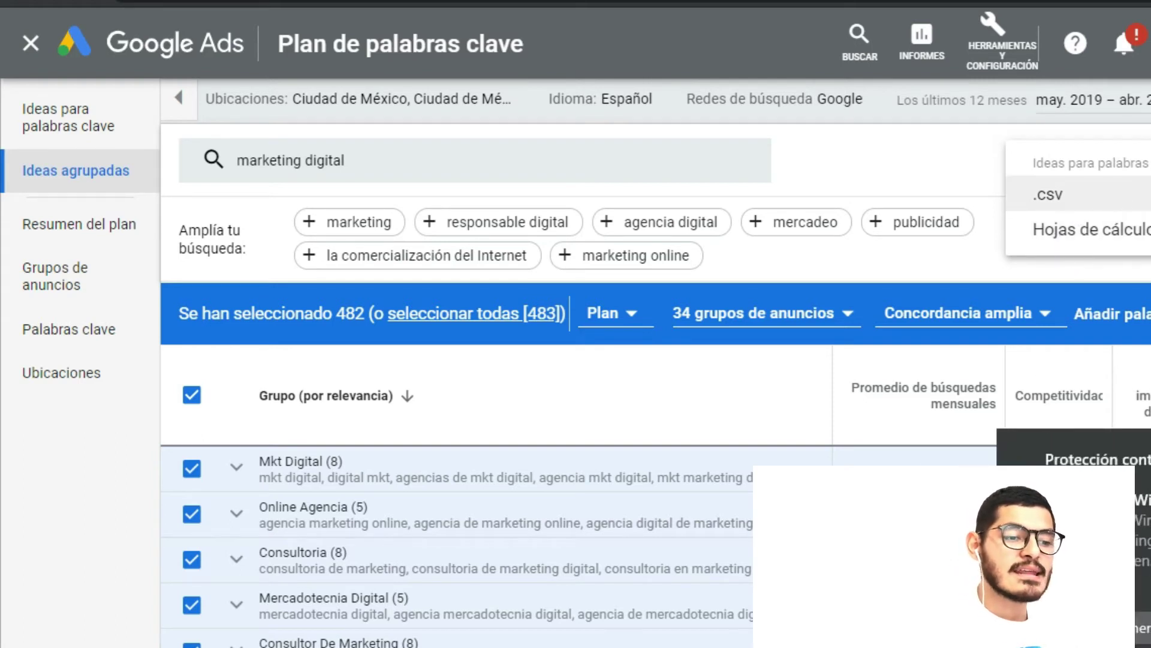
scroll(558, 517, down, 10)
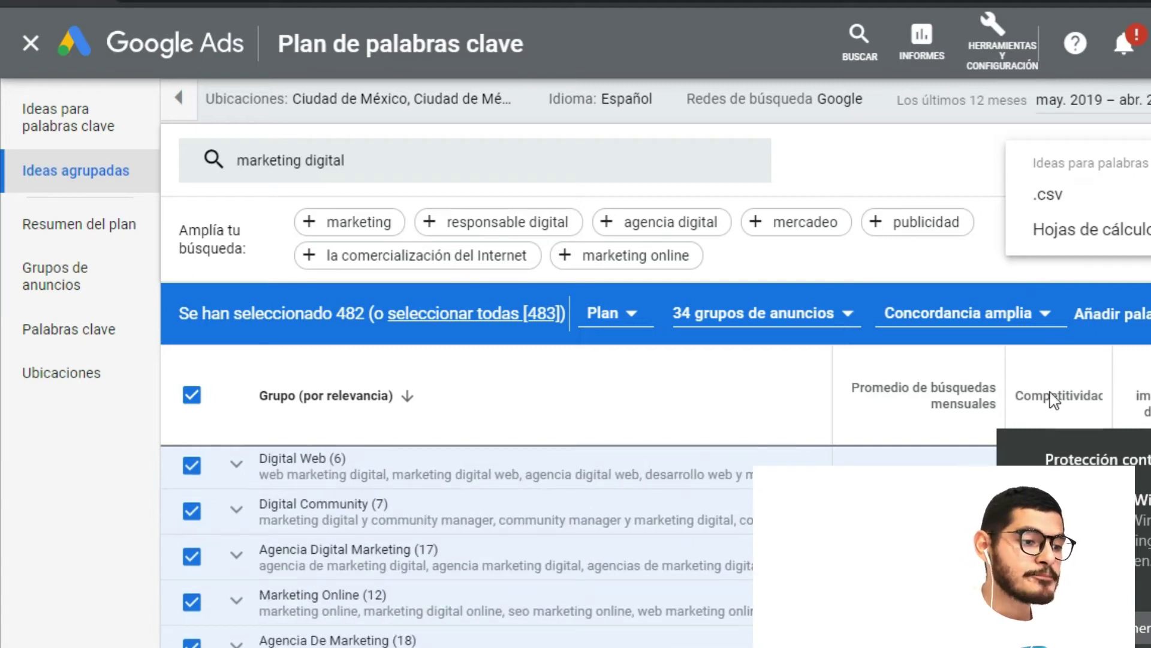
click(995, 313)
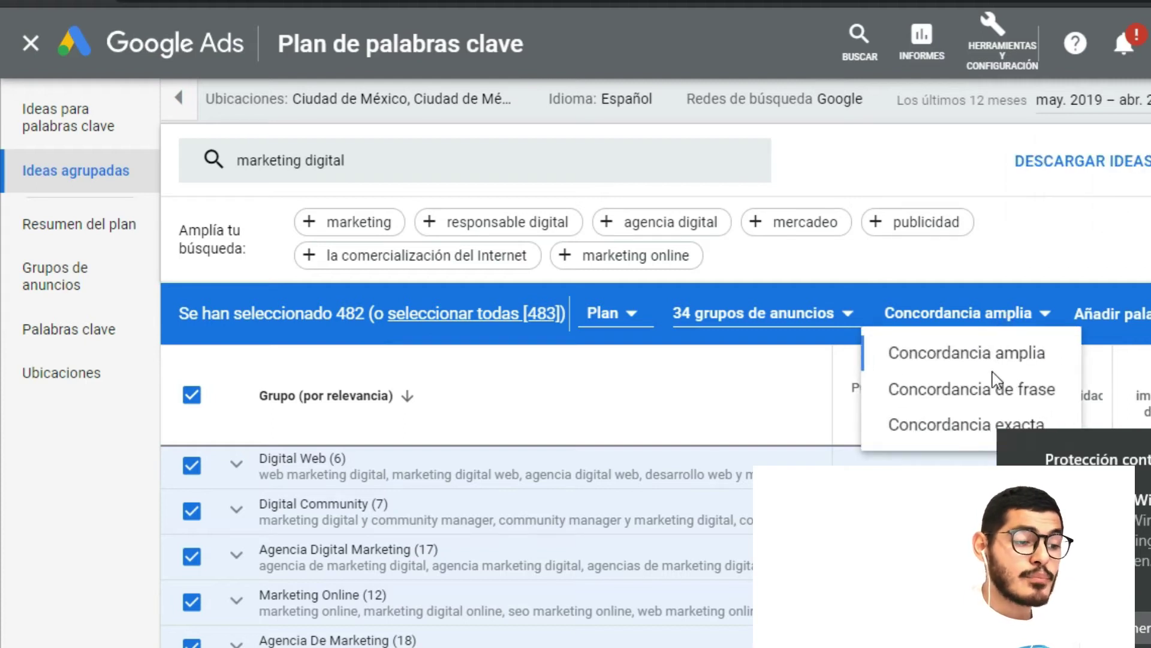
click(944, 405)
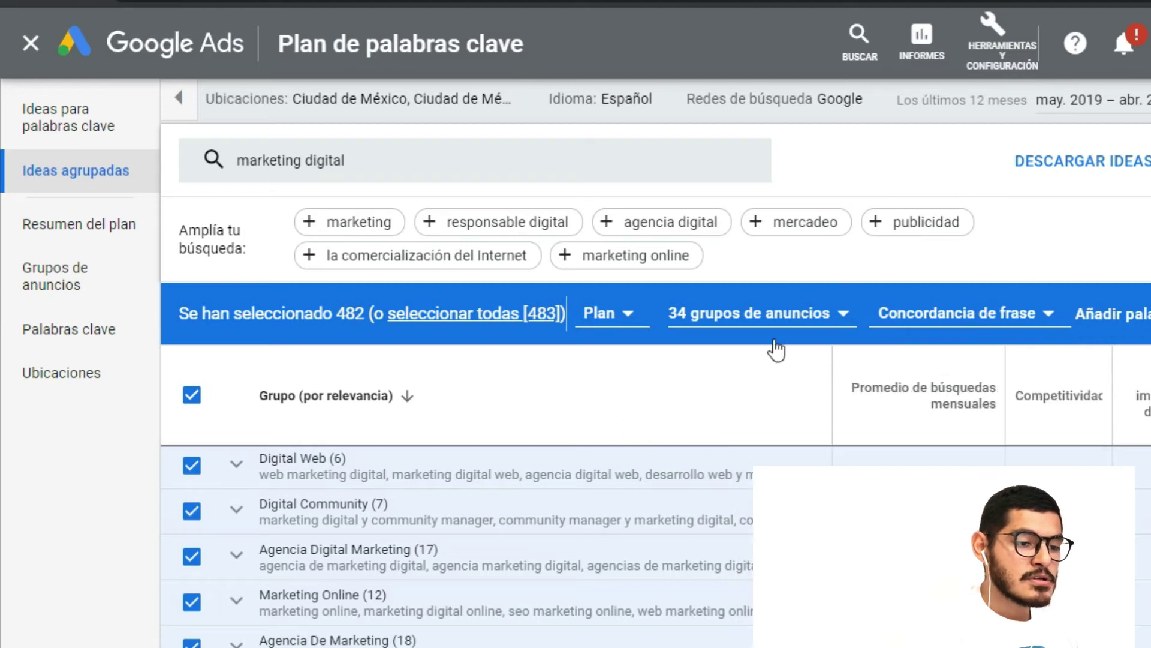
click(1121, 313)
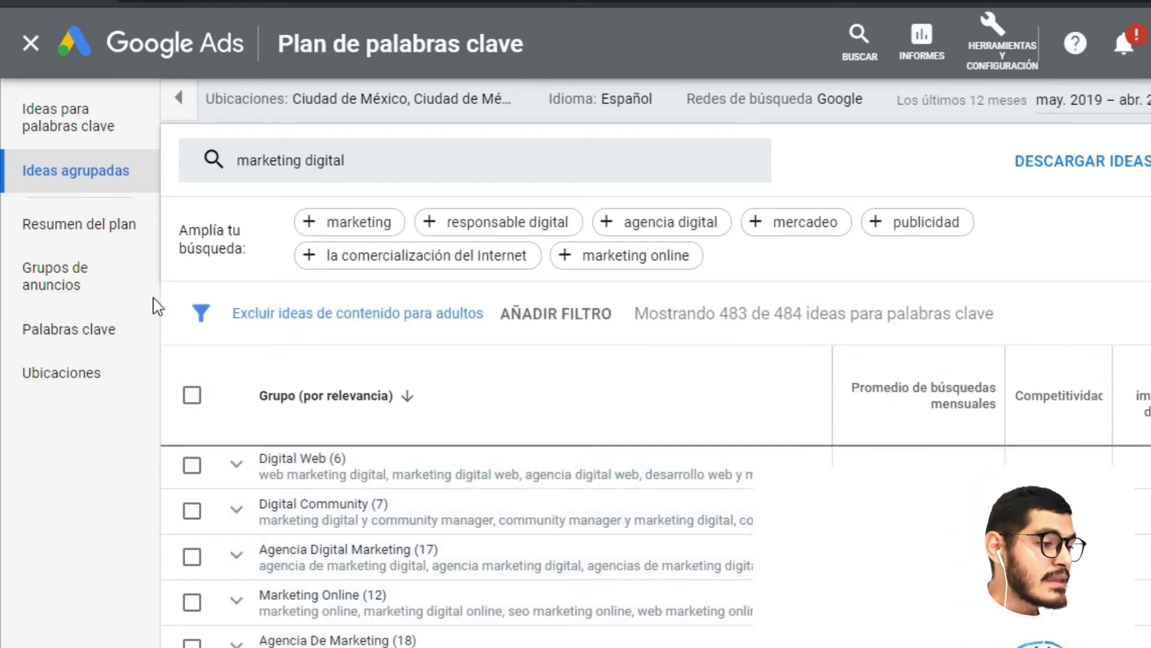
Step: Check the plan's Grupos de anuncios, Palabras clave and Ubicaciones pages, then return to Ideas para palabras clave
click(86, 285)
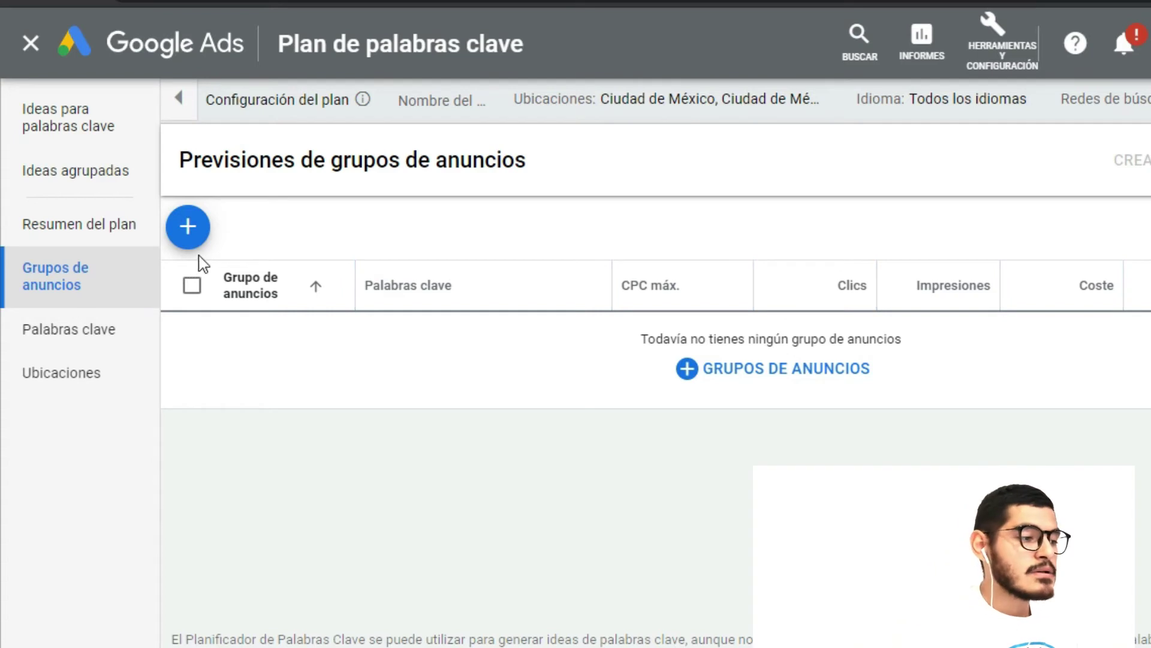
click(188, 226)
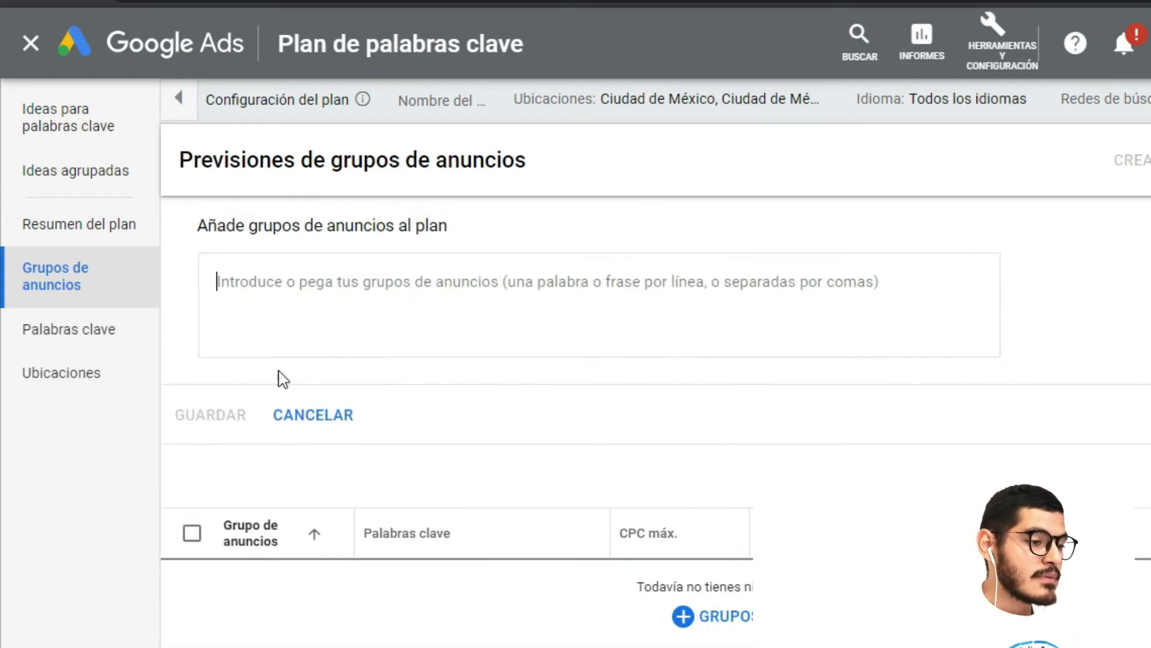
click(69, 338)
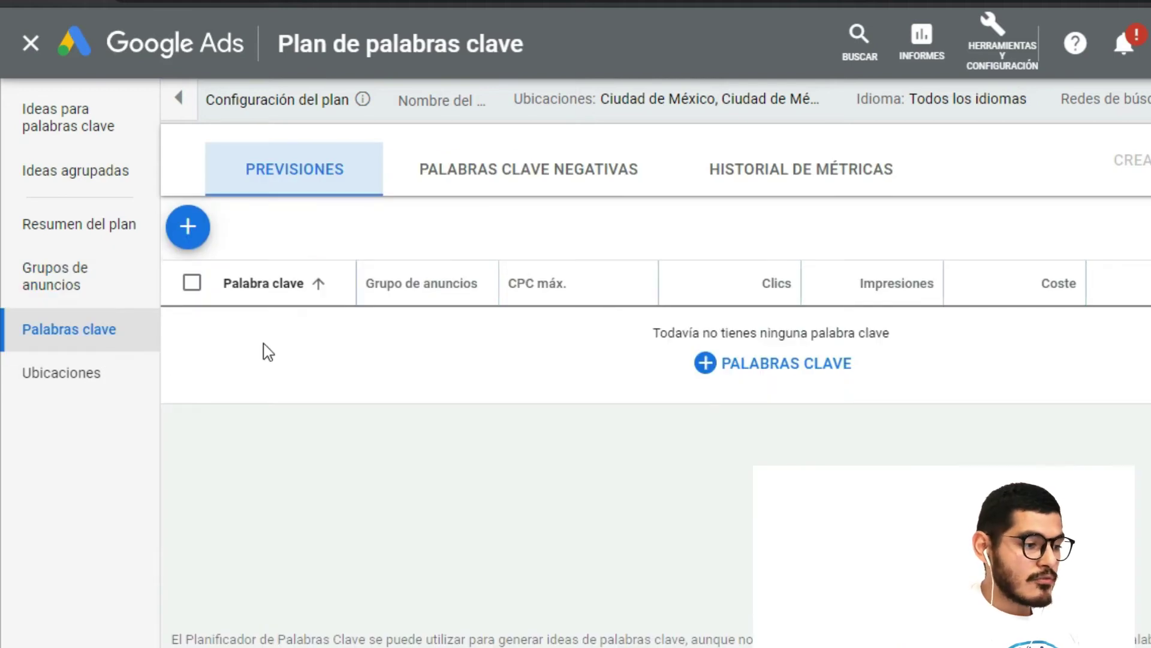
click(186, 223)
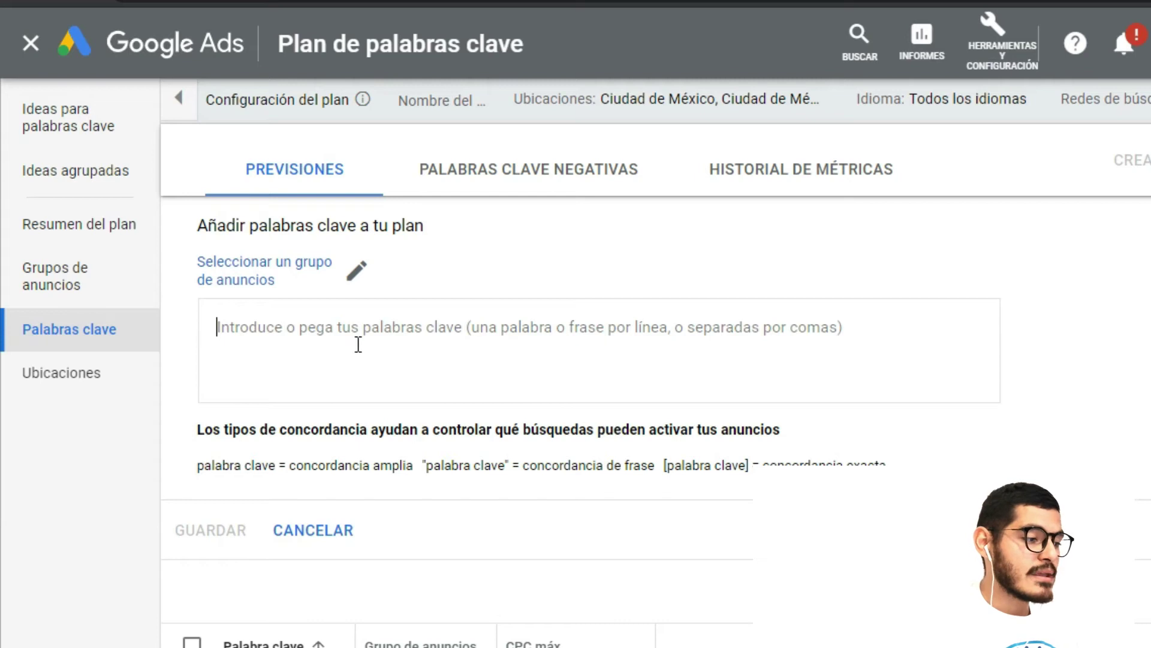
click(34, 375)
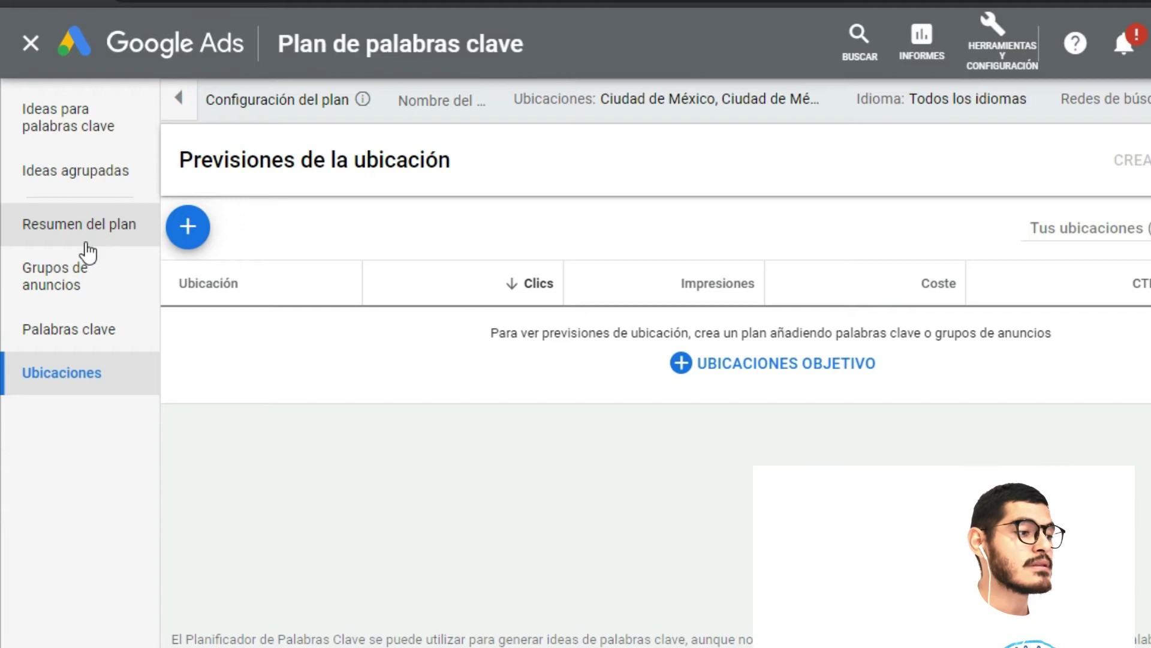
click(76, 142)
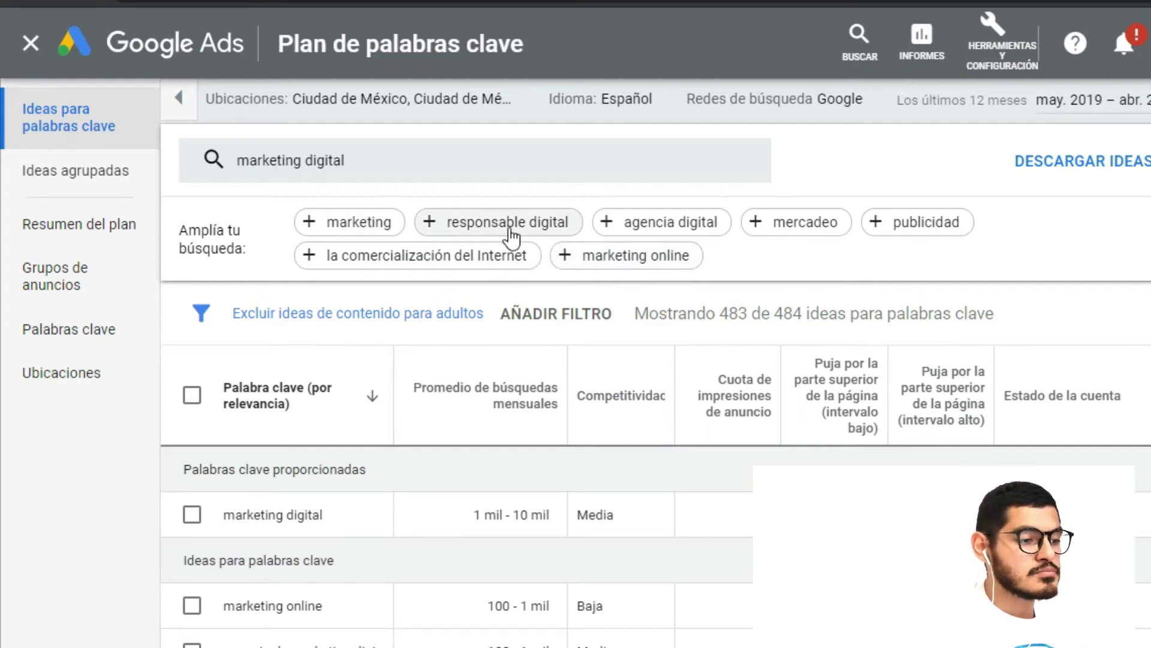
Step: Add 'marketing online' alongside 'marketing digital' and fetch ideas for both keywords
click(596, 254)
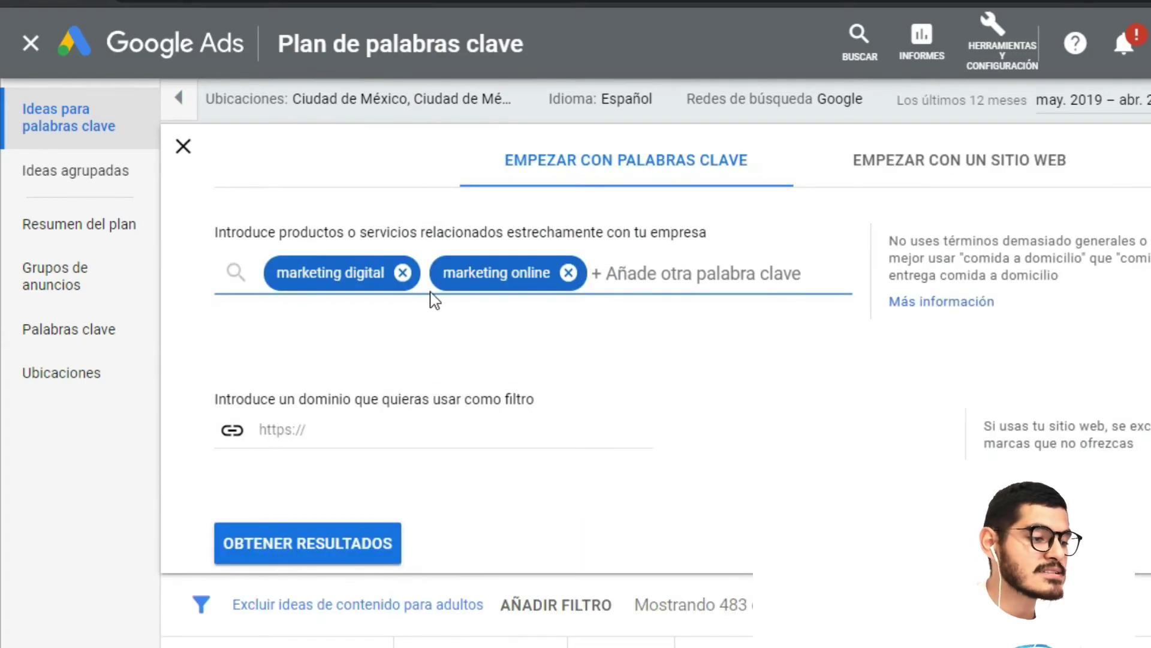
click(338, 523)
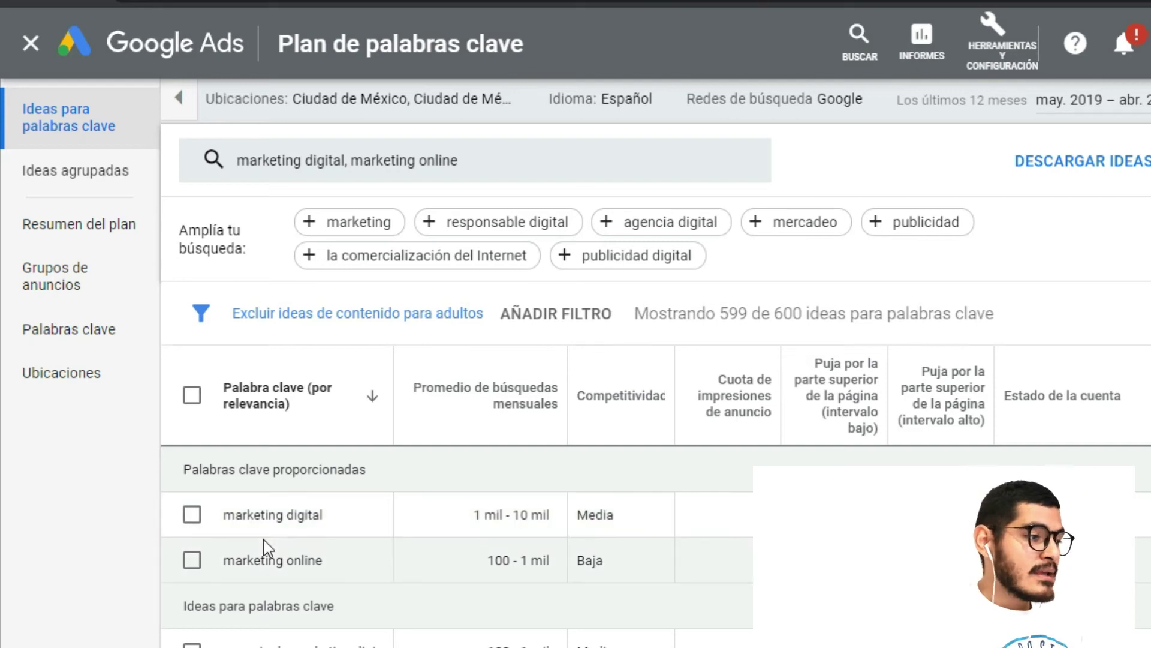
Step: Go to Planificador de palabras clave's Descubre nuevas palabras clave and choose Empezar con un sitio web
click(193, 47)
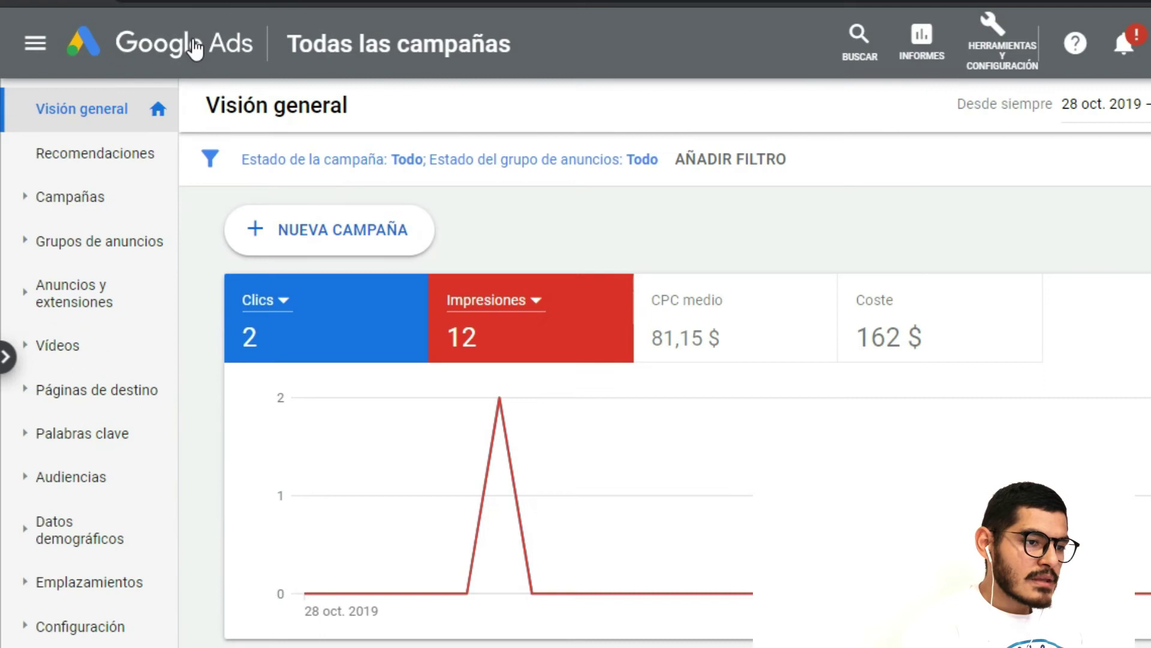
click(993, 69)
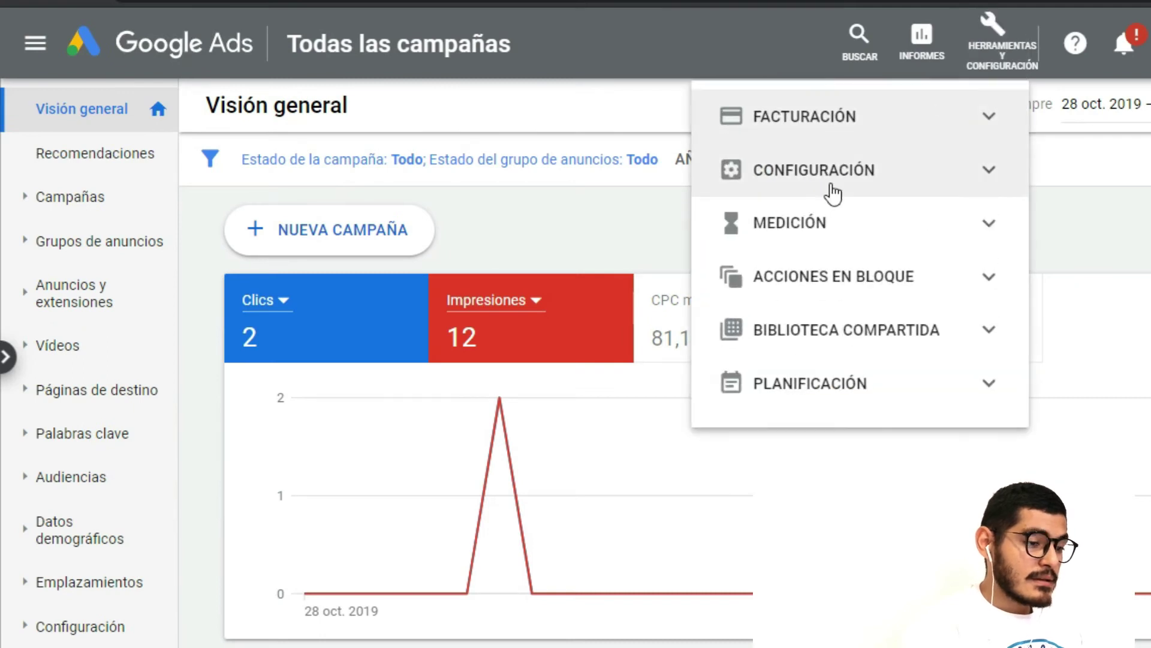
click(822, 378)
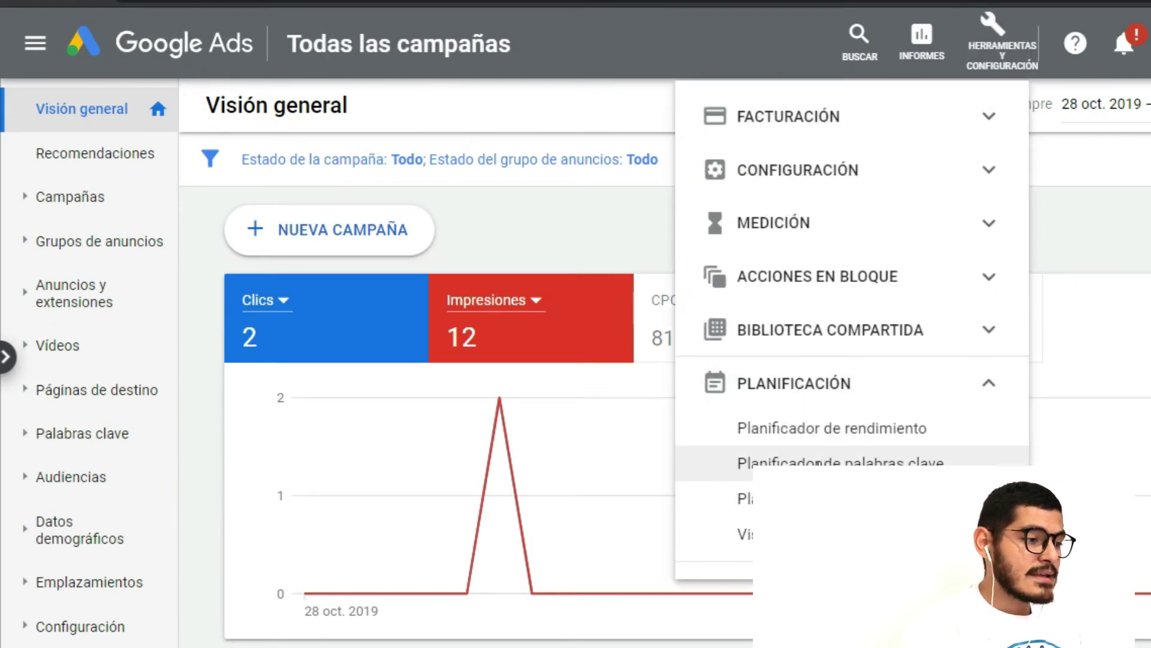
click(818, 463)
click(275, 263)
click(773, 252)
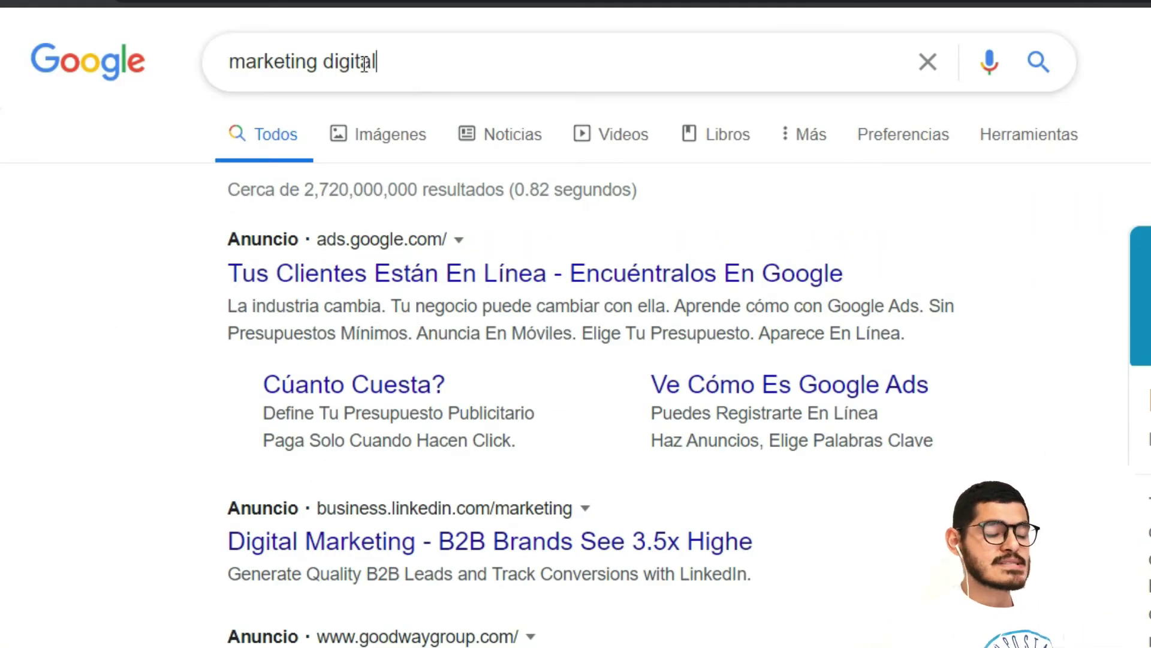
Step: Replace the Google query with the suggestion 'agencia de marketing digital' and search
drag(406, 62, 207, 82)
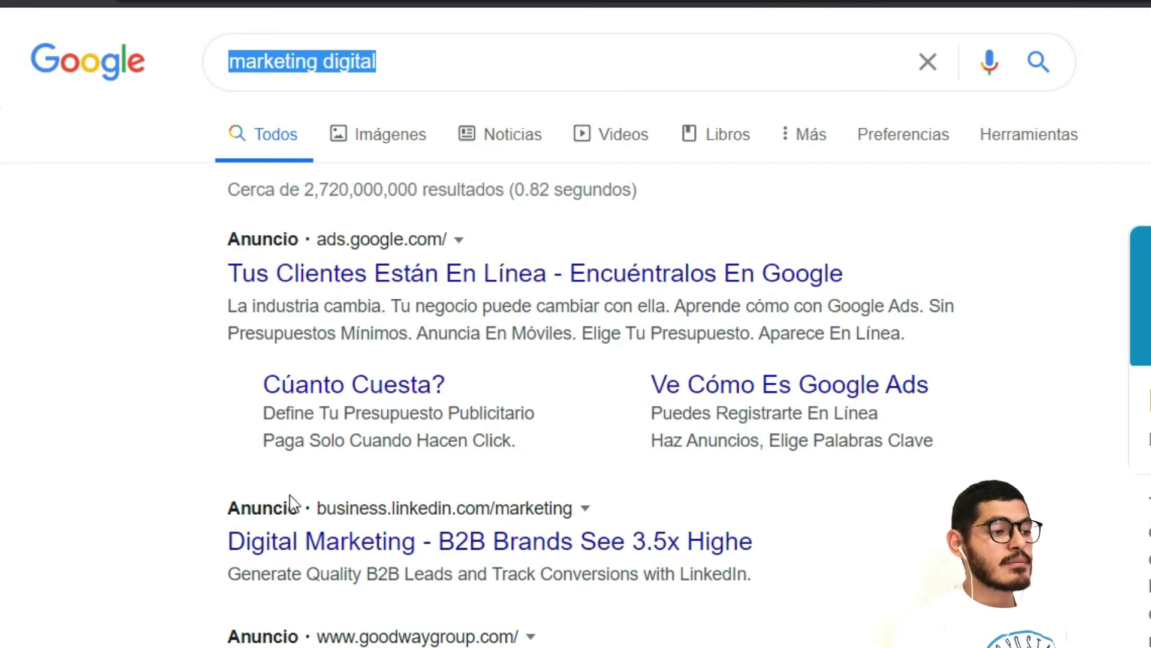
scroll(296, 506, down, 2)
scroll(298, 489, up, 2)
scroll(46, 283, down, 6)
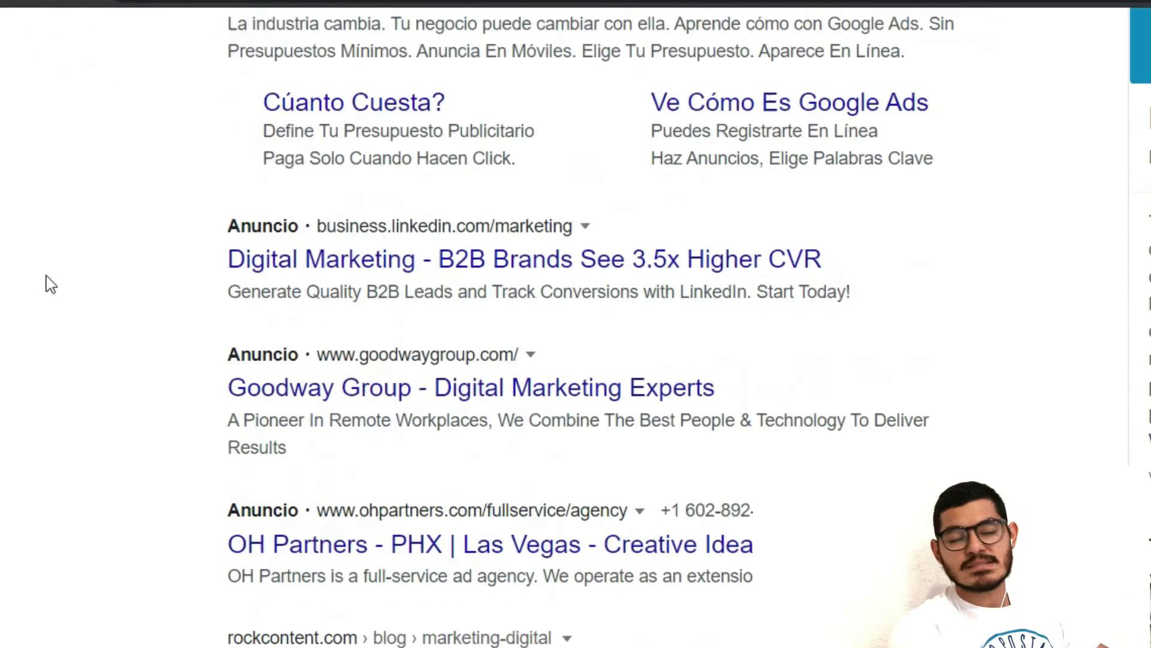
scroll(102, 363, down, 3)
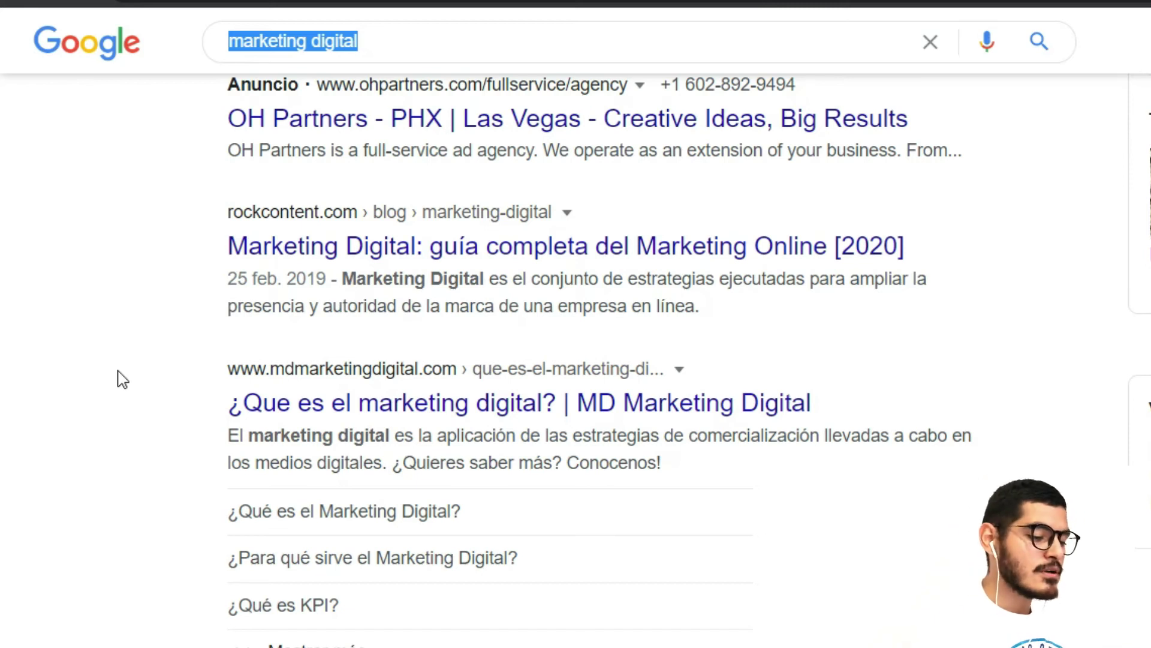
text(agencia )
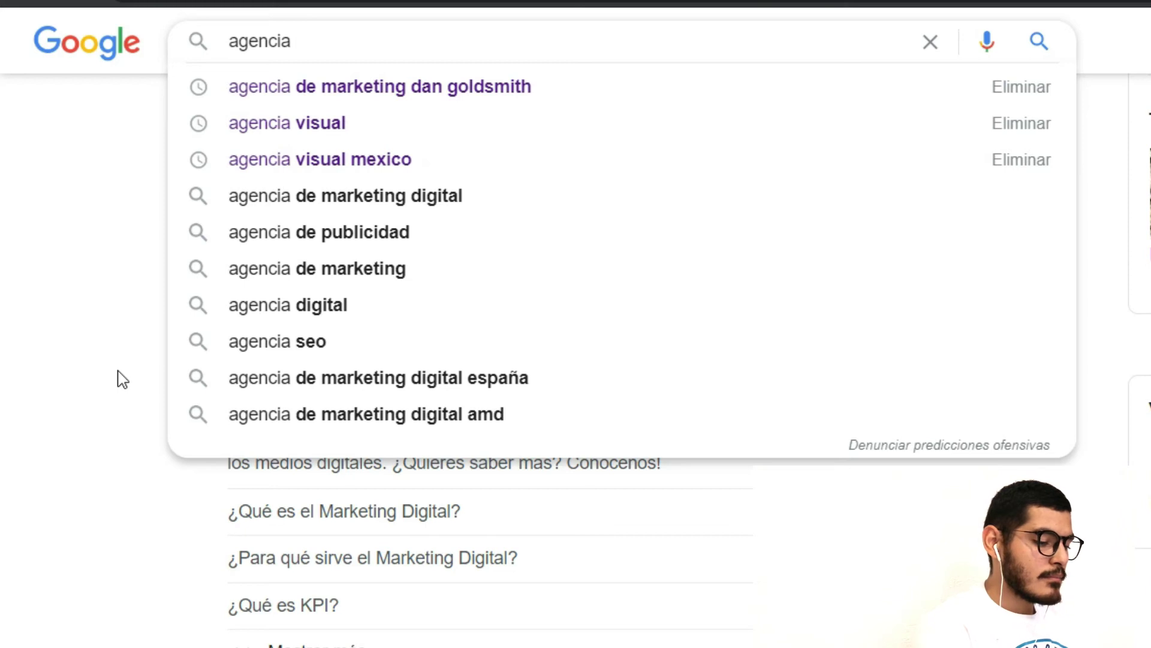
text(de market)
key(Down)
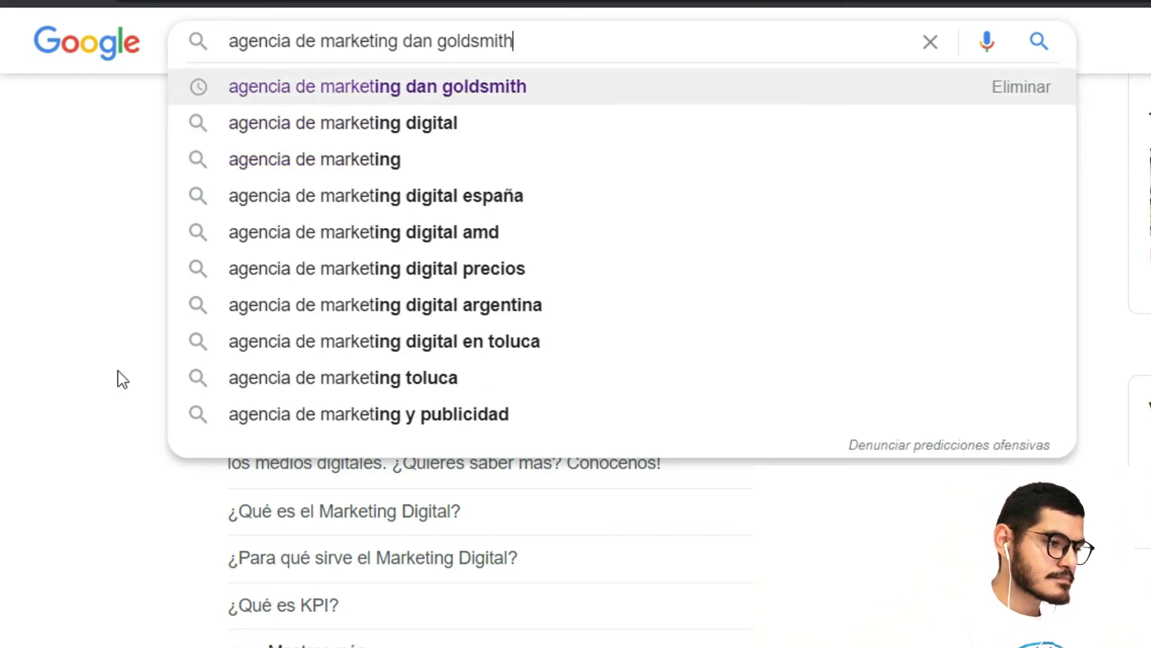
key(Down)
key(Return)
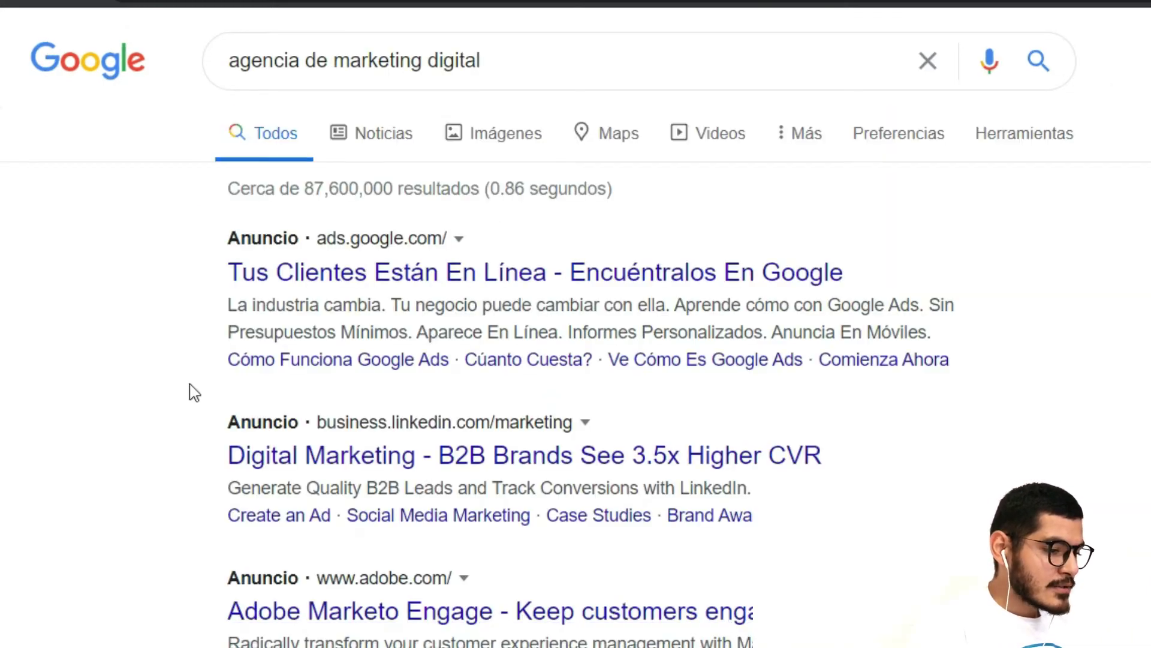
Step: Open the Octopus agency website from the search results
scroll(120, 401, down, 15)
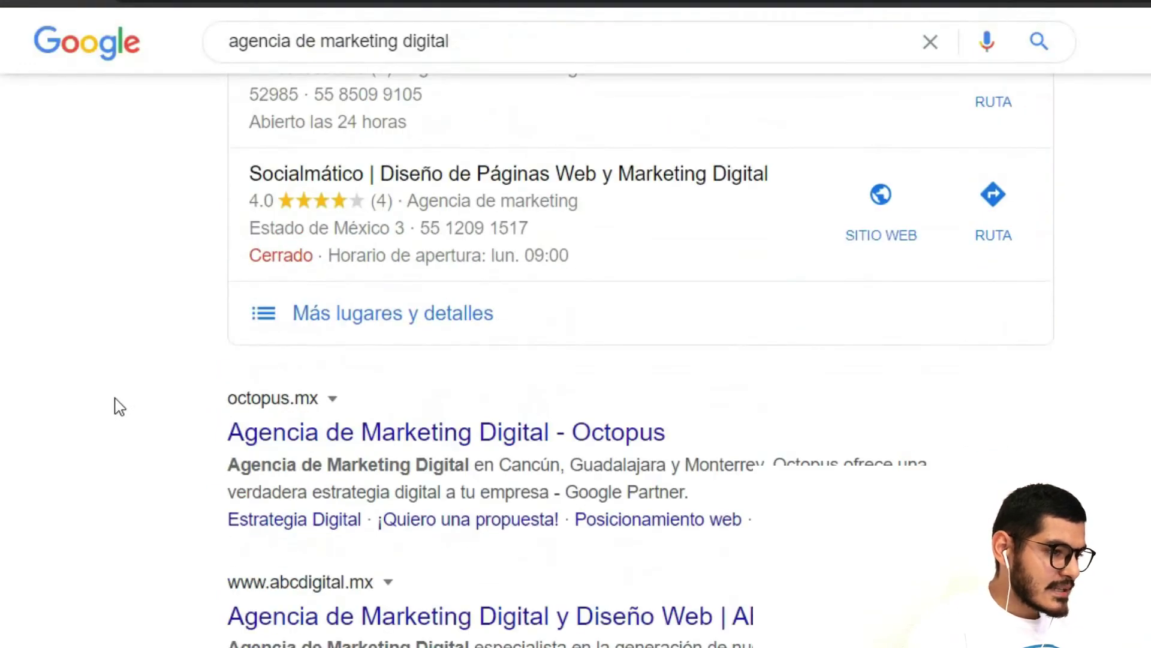
scroll(117, 405, down, 3)
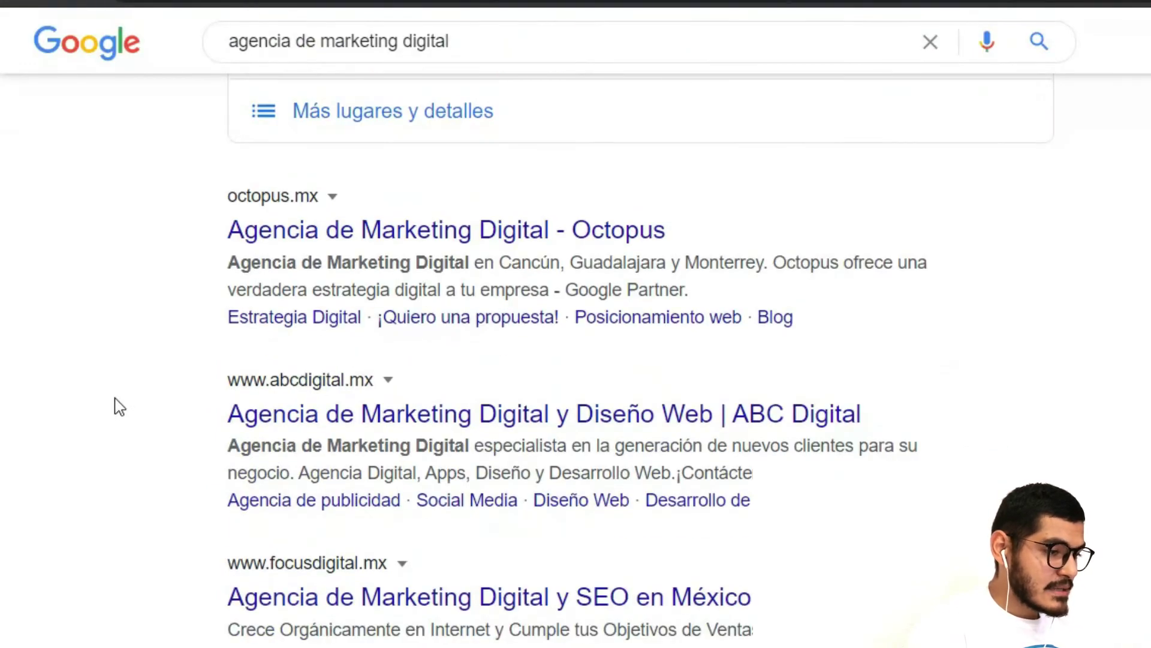
click(376, 230)
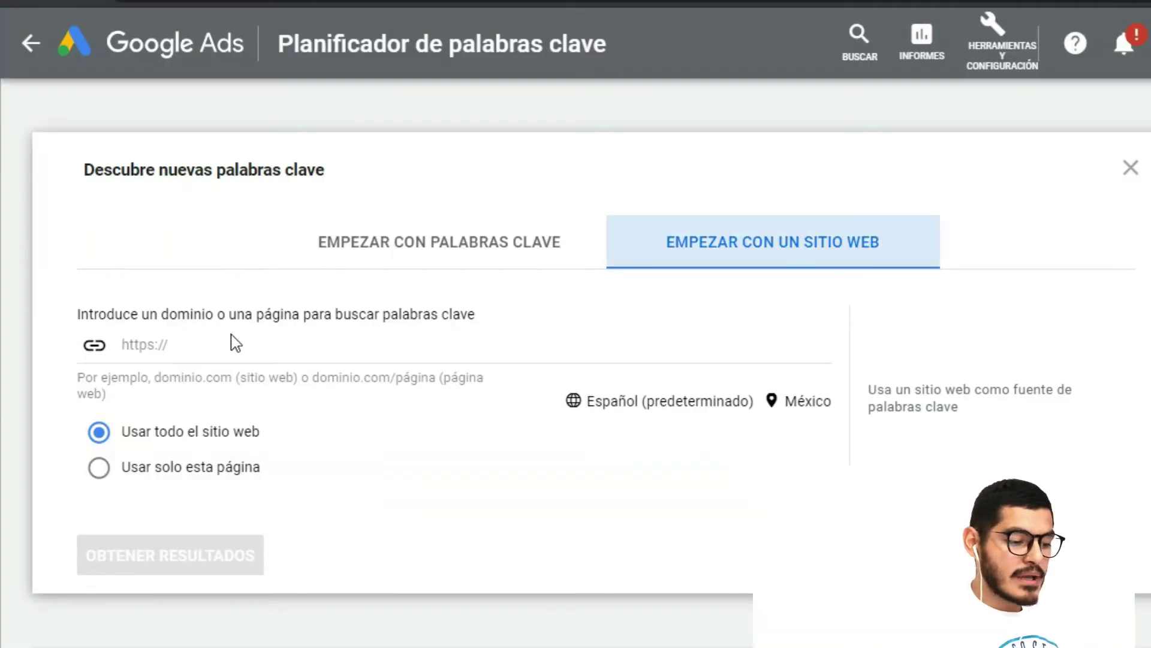
click(236, 343)
text(https://octopus.mx/)
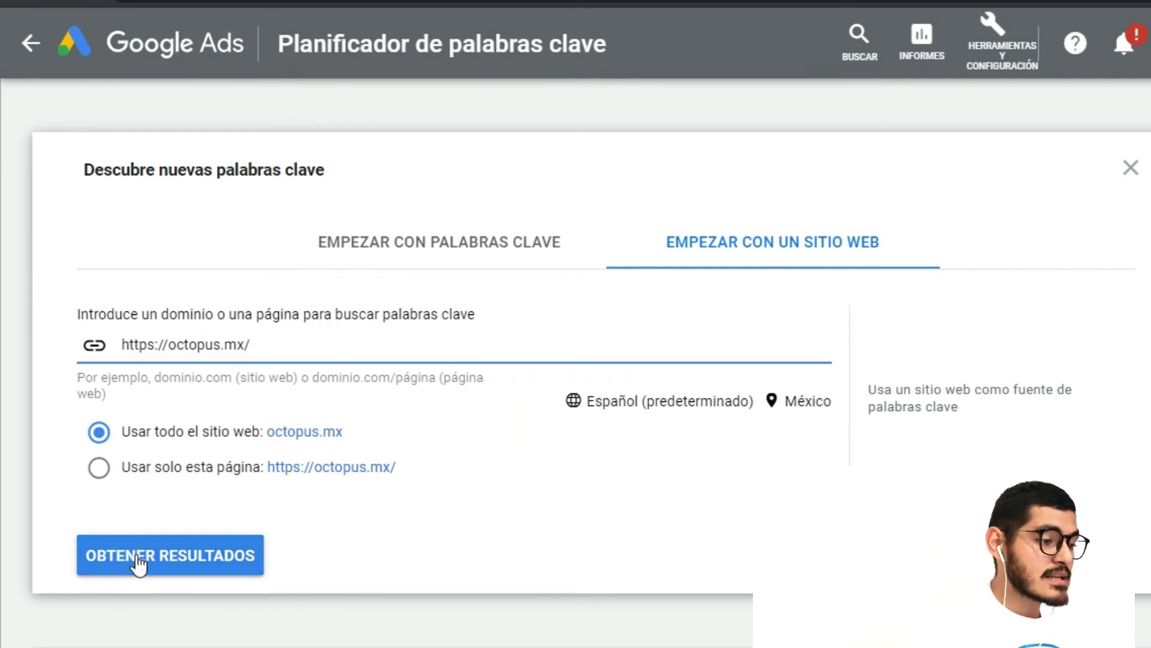
click(137, 559)
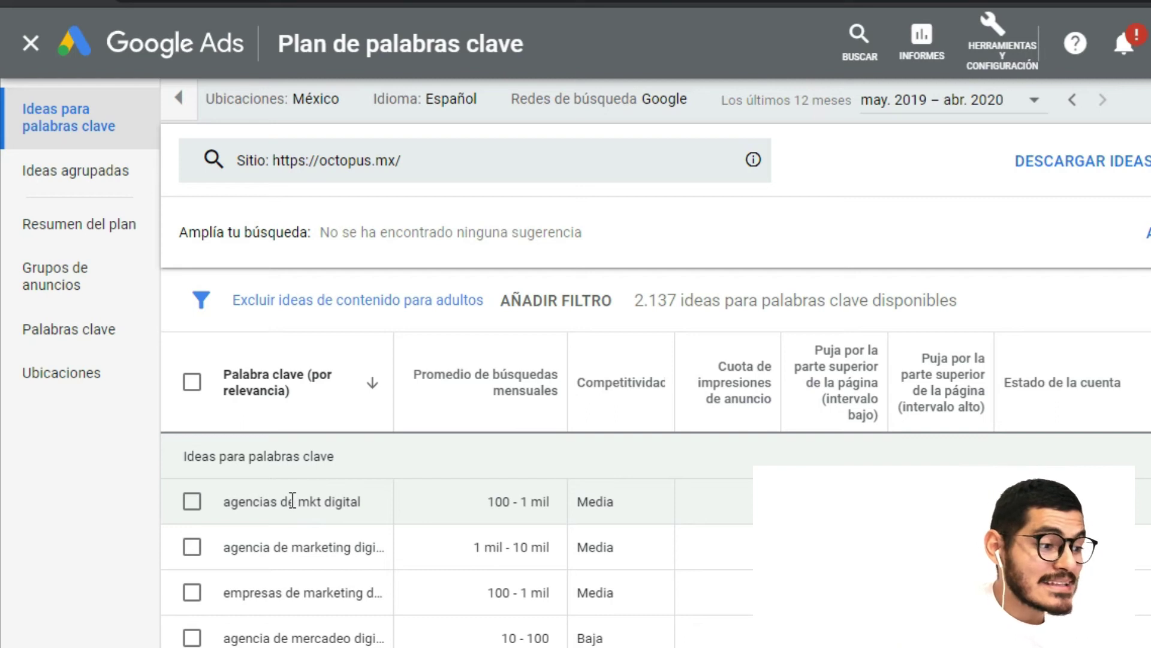
Step: Widen the Palabra clave column, browse the octopus.mx ideas, and select 'agencias de mkt digital'
drag(394, 414, 597, 427)
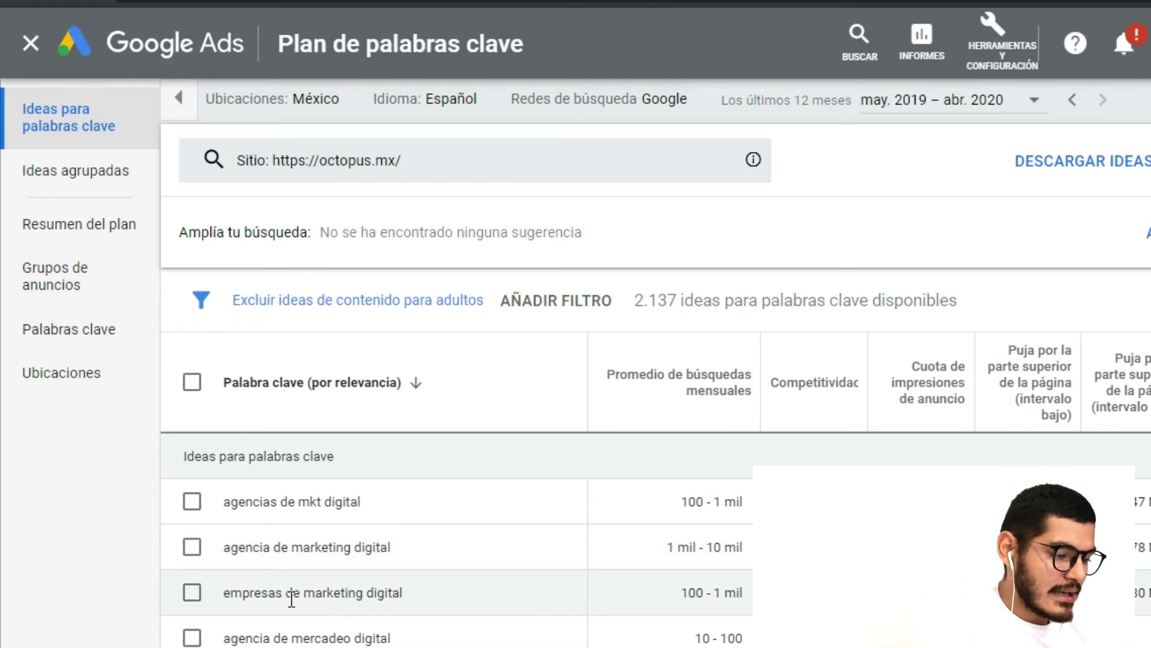
scroll(291, 598, down, 3)
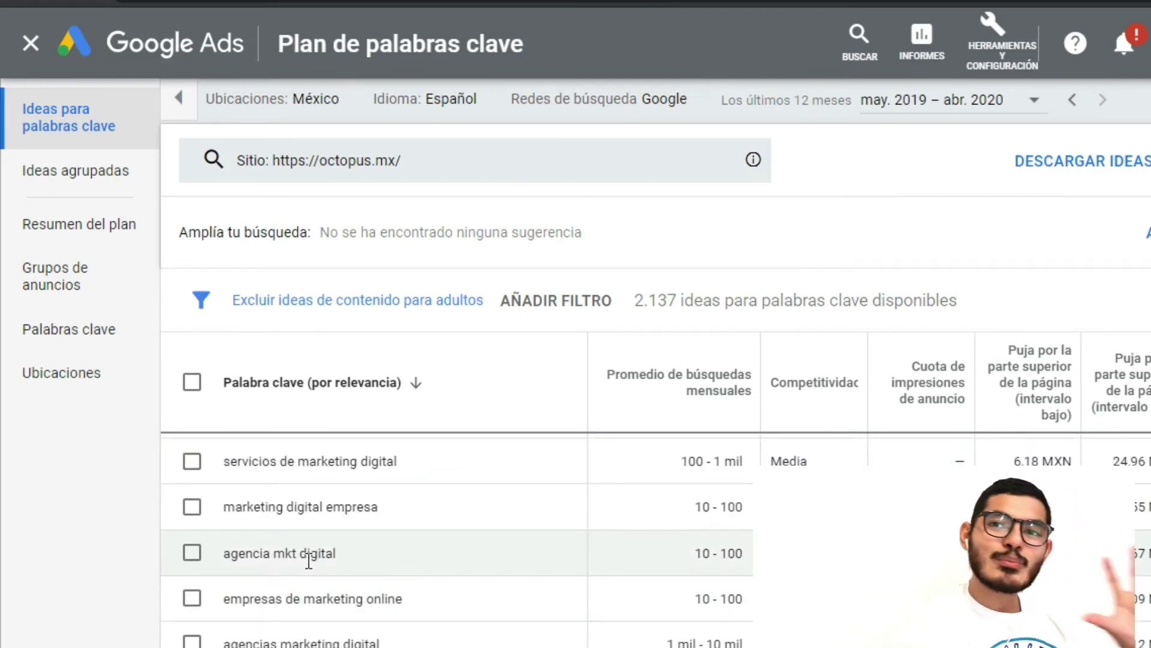
scroll(302, 558, down, 2)
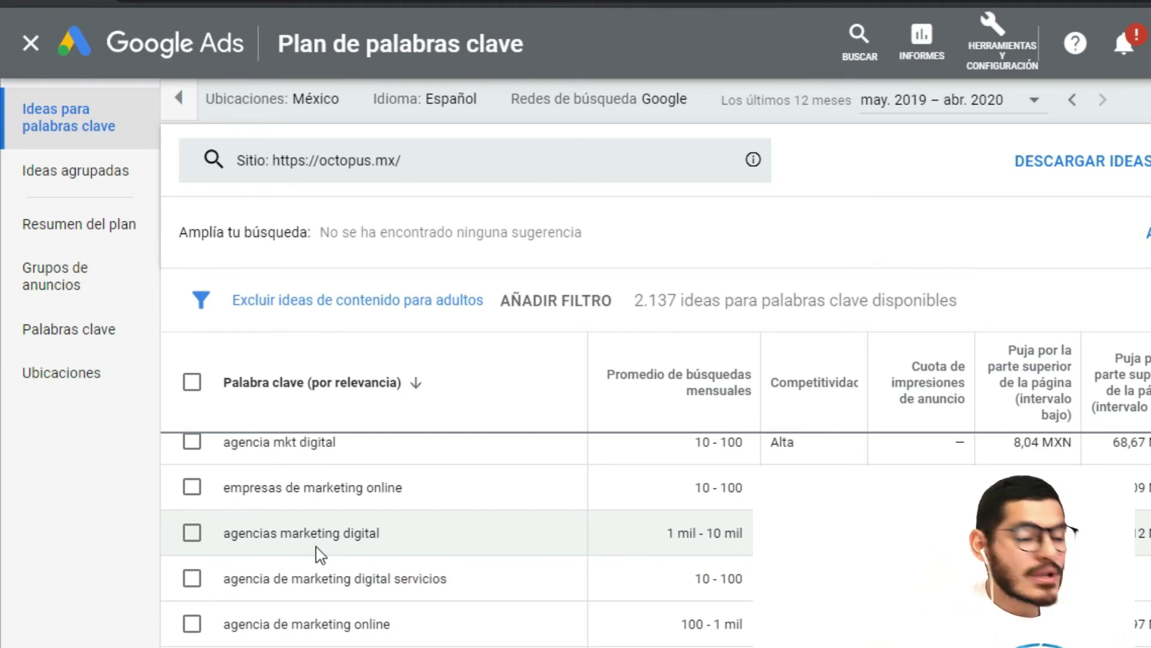
scroll(320, 554, down, 3)
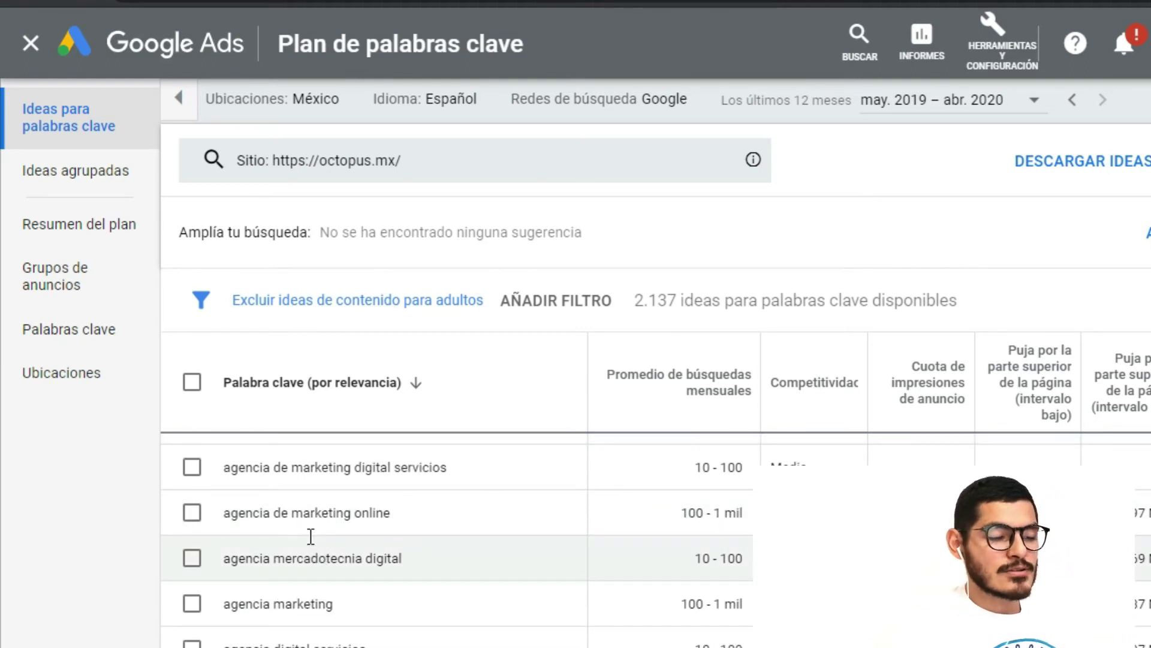
scroll(311, 536, down, 2)
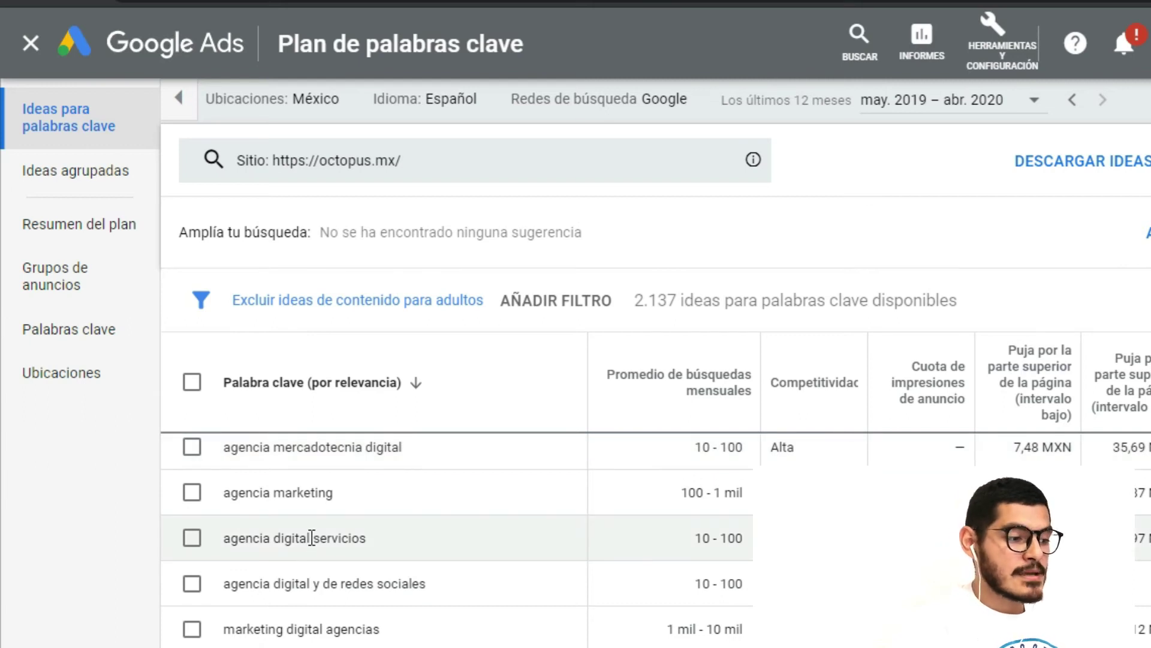
scroll(311, 537, down, 2)
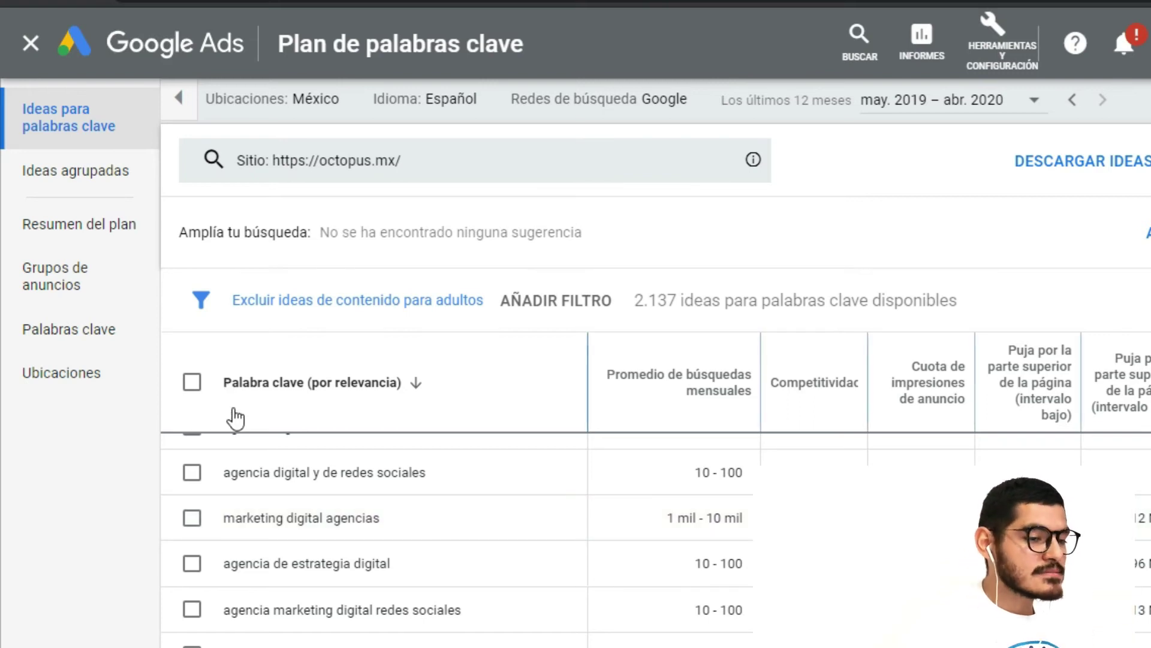
scroll(257, 475, down, 5)
scroll(252, 496, up, 2)
drag(225, 501, 378, 504)
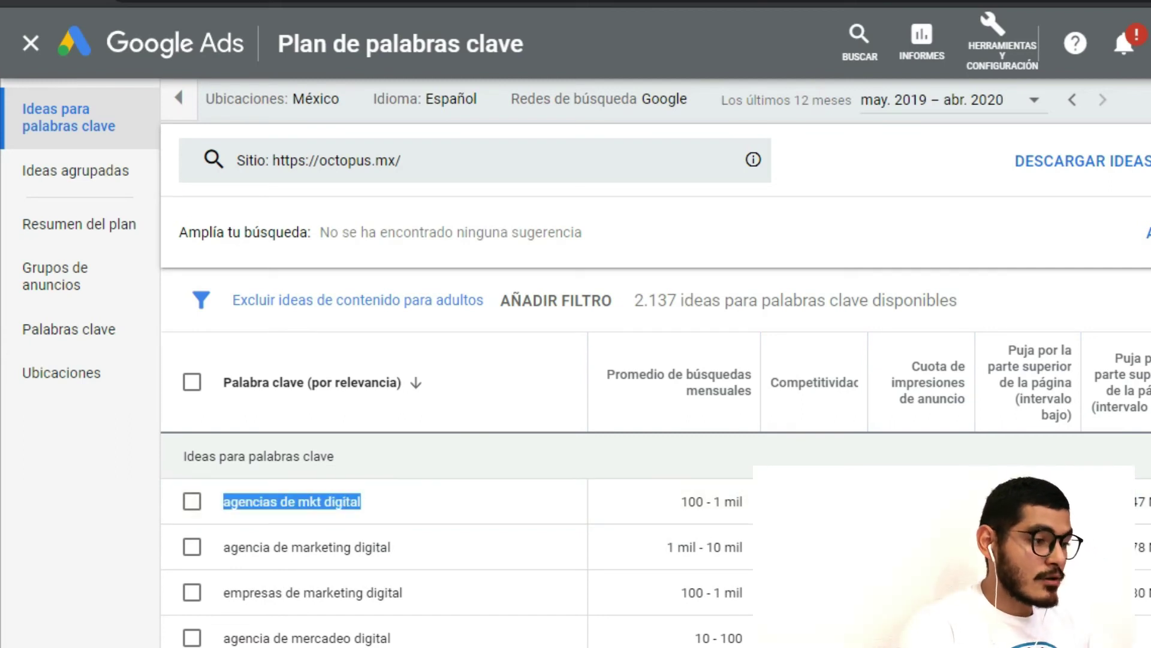
Step: Search 'agencias de mkt digital' in a private window and scroll through the results
key(ctrl+c)
key(alt+Tab)
key(ctrl+v)
key(Return)
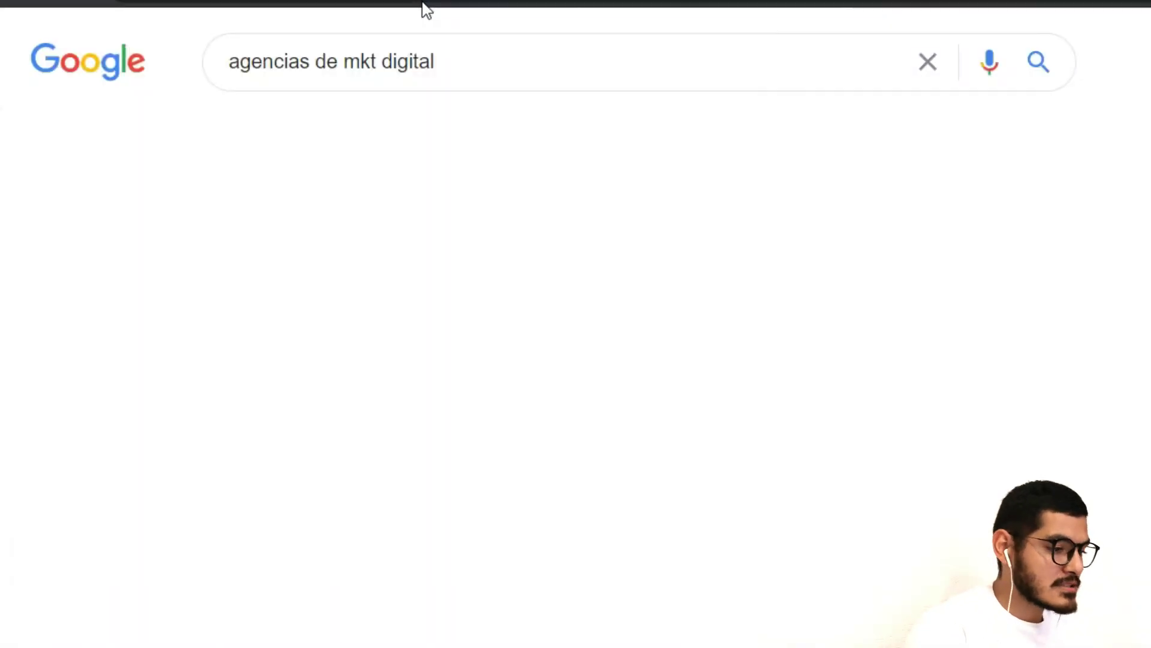
scroll(442, 314, down, 3)
scroll(216, 296, up, 3)
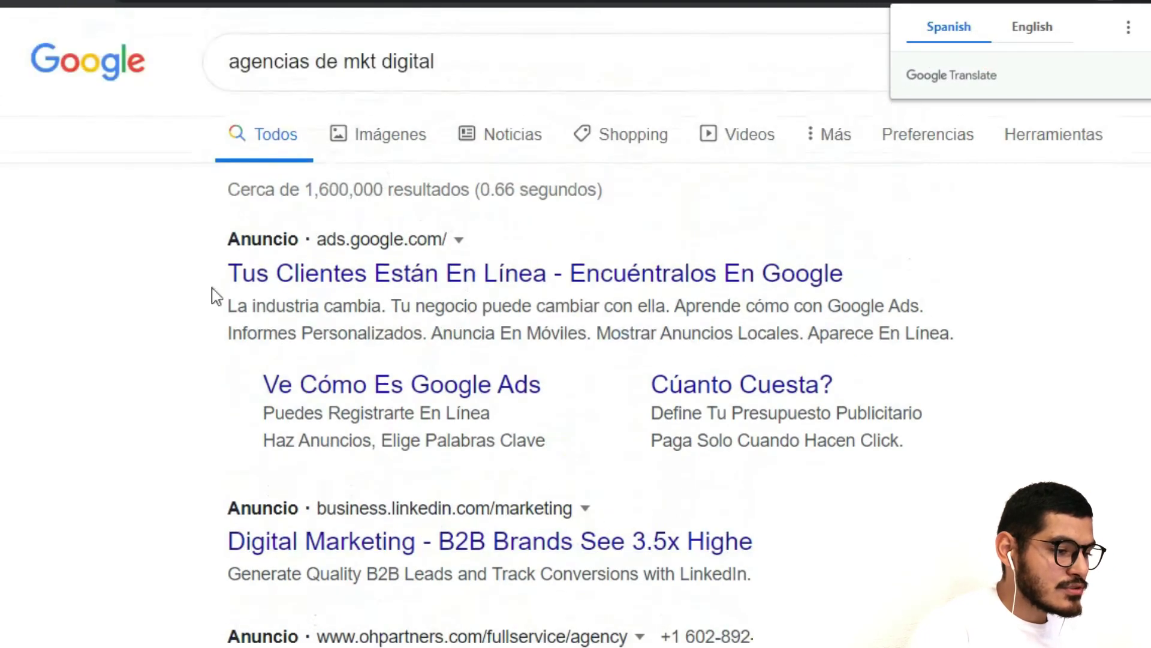
scroll(496, 380, down, 2)
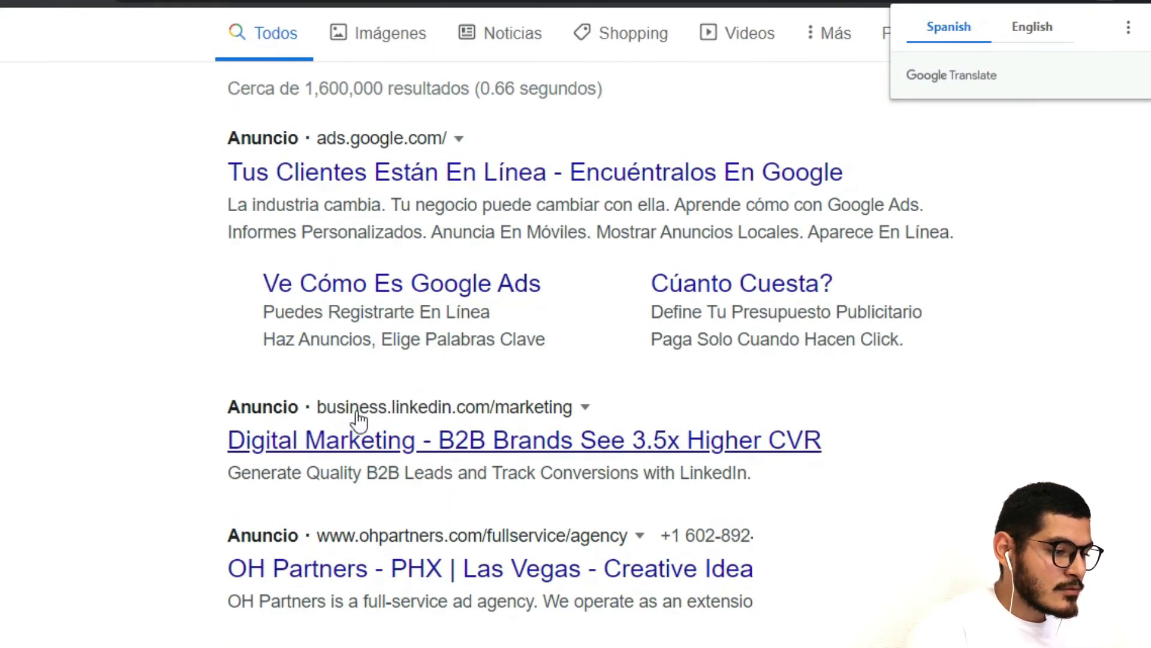
scroll(357, 419, down, 2)
scroll(398, 403, down, 5)
scroll(325, 372, down, 10)
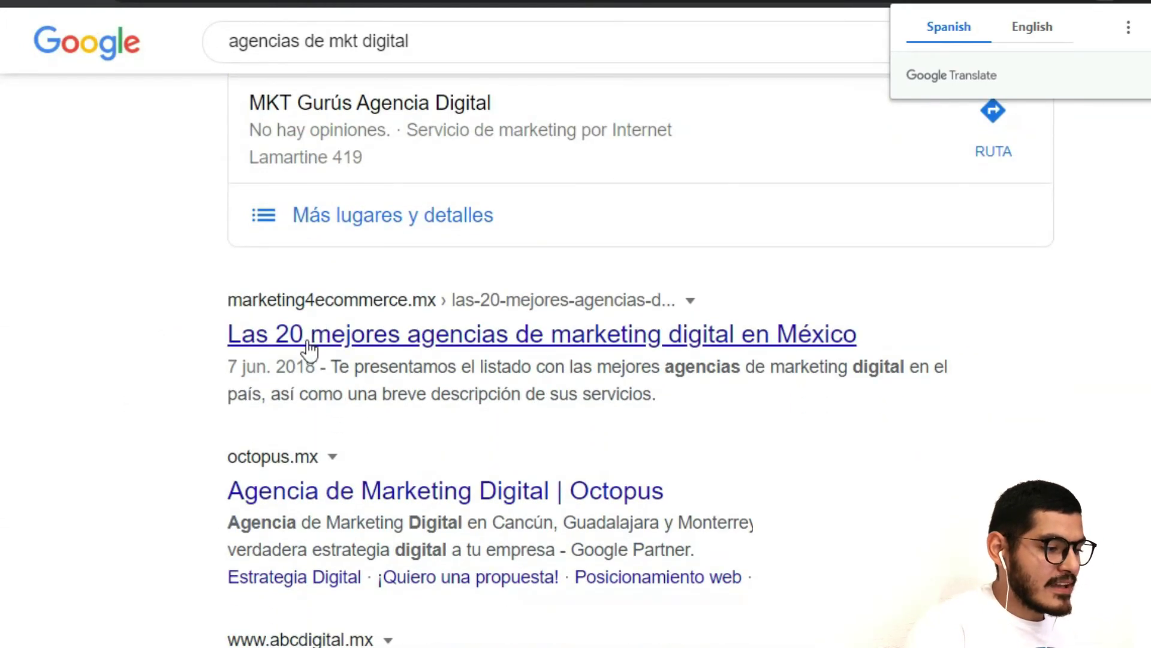
Step: Dismiss the Translate popup, highlight the Octopus result's title, and select the search query
click(205, 453)
triple_click(373, 459)
click(199, 474)
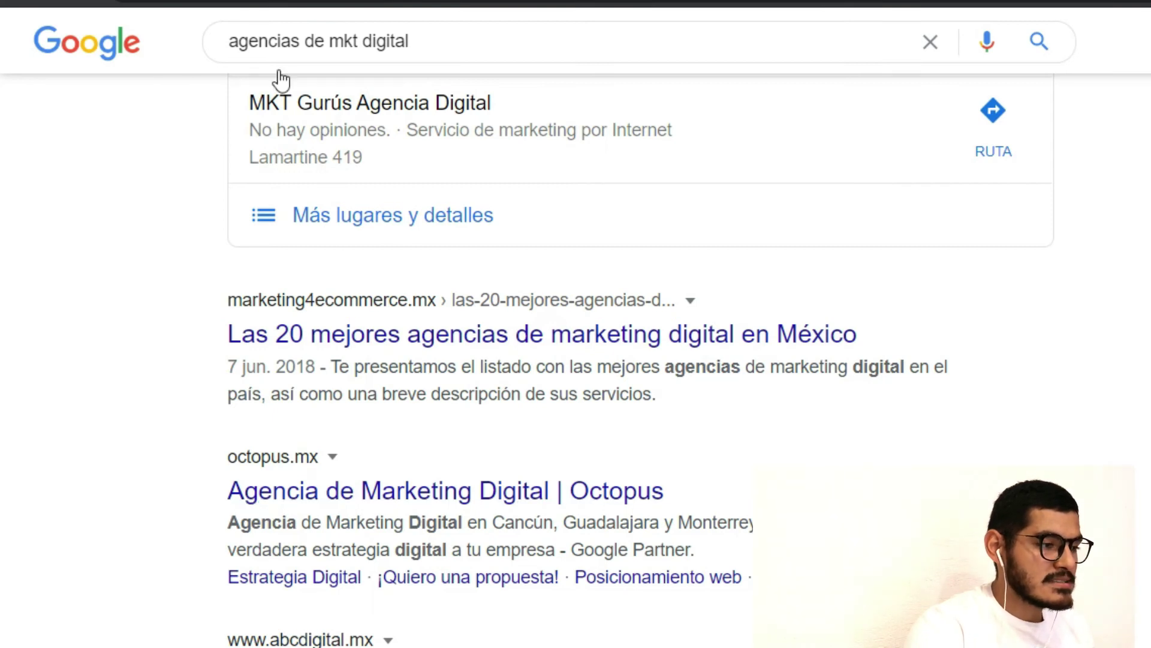
drag(258, 40, 415, 43)
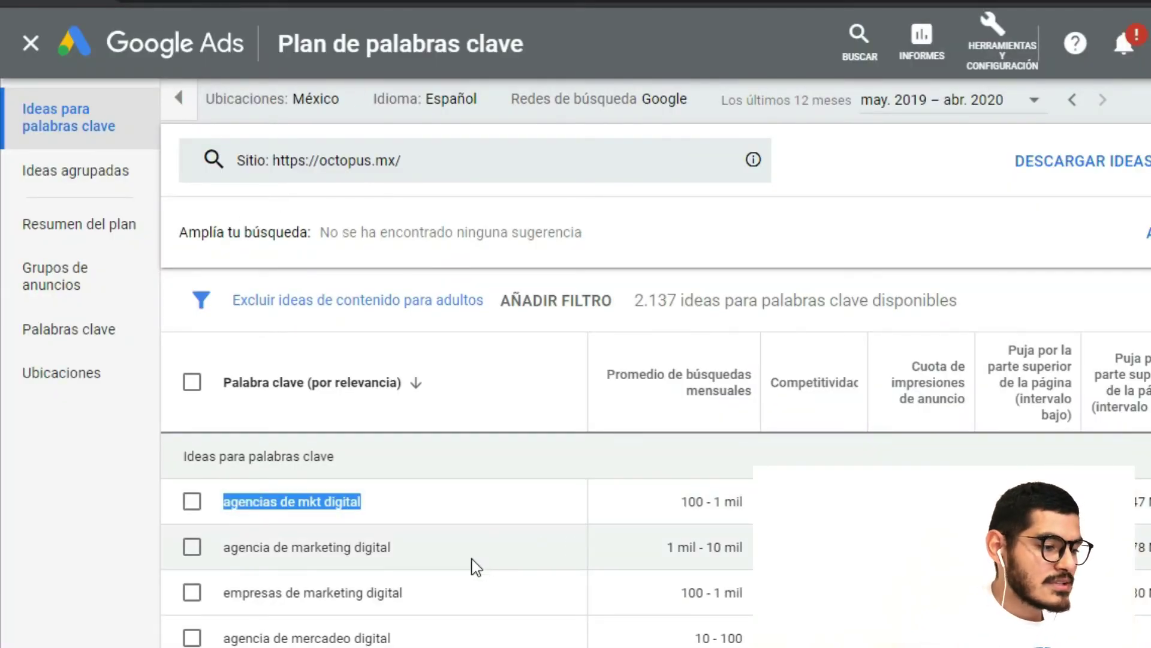
scroll(476, 566, down, 5)
scroll(404, 570, down, 10)
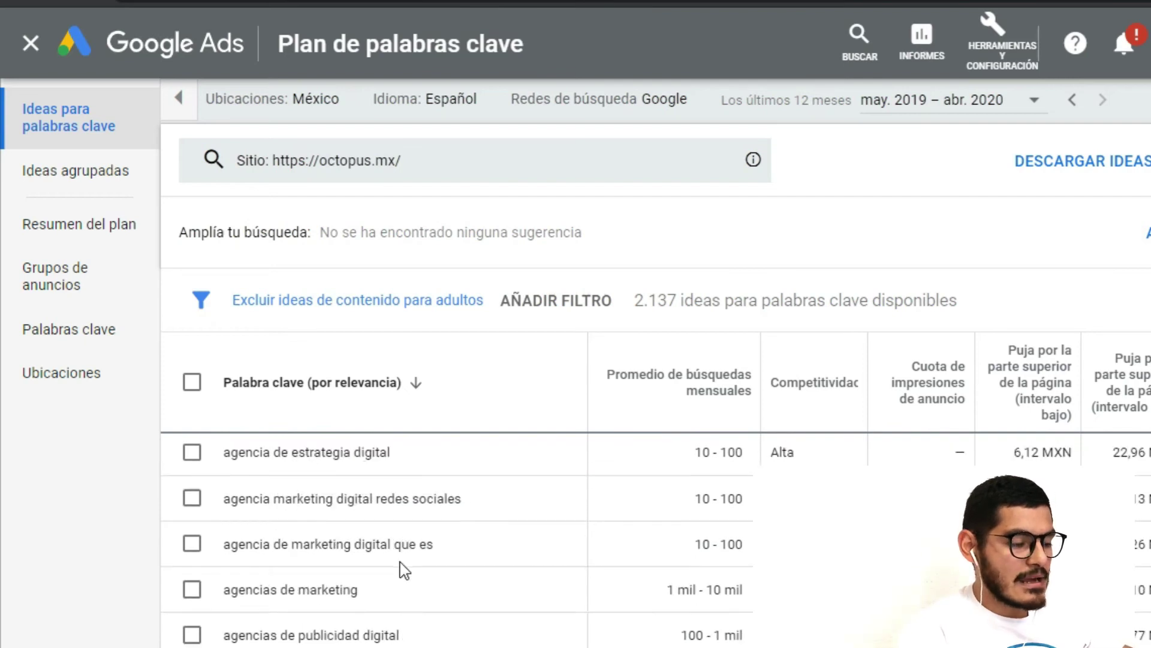
scroll(403, 564, down, 8)
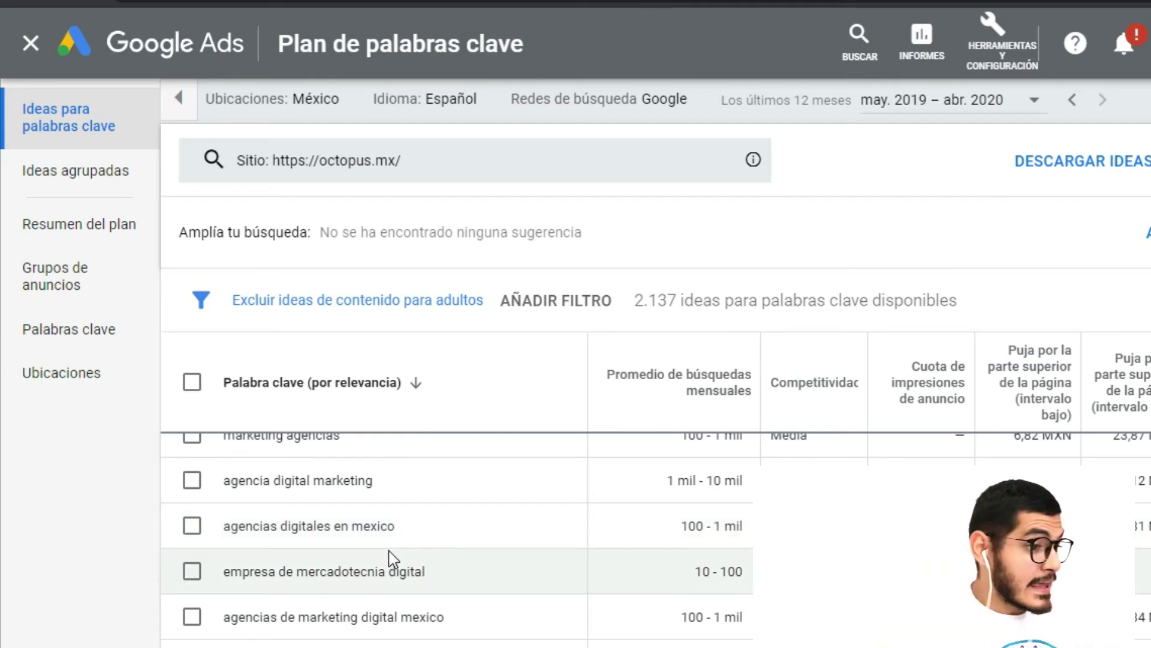
scroll(391, 563, down, 10)
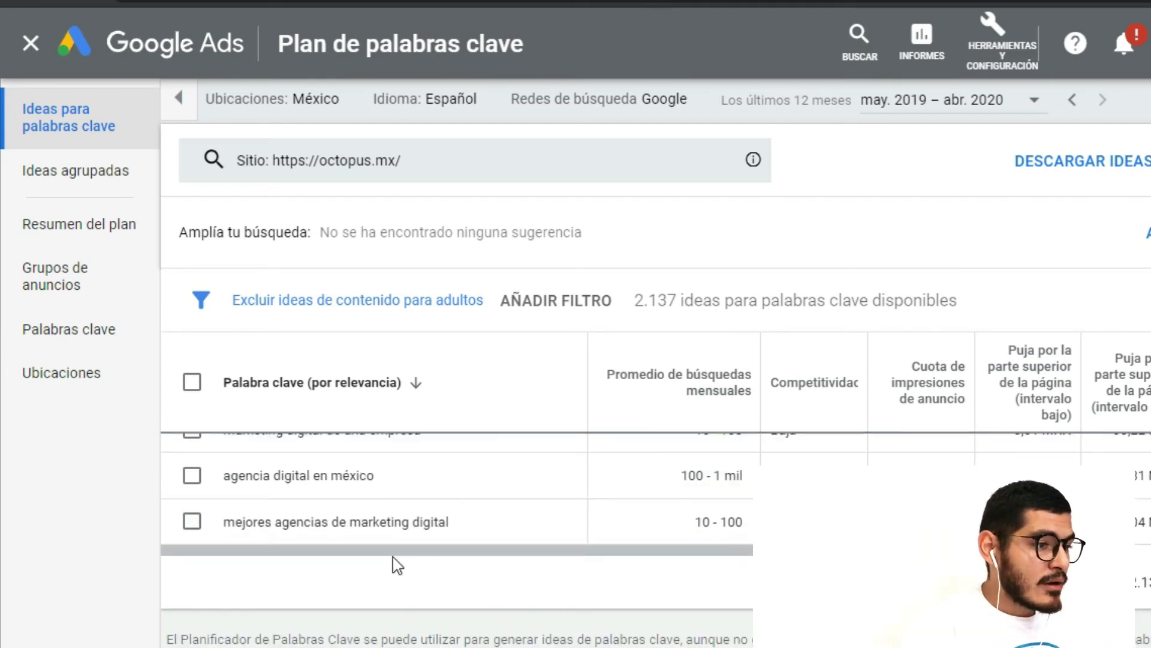
scroll(358, 433, down, 3)
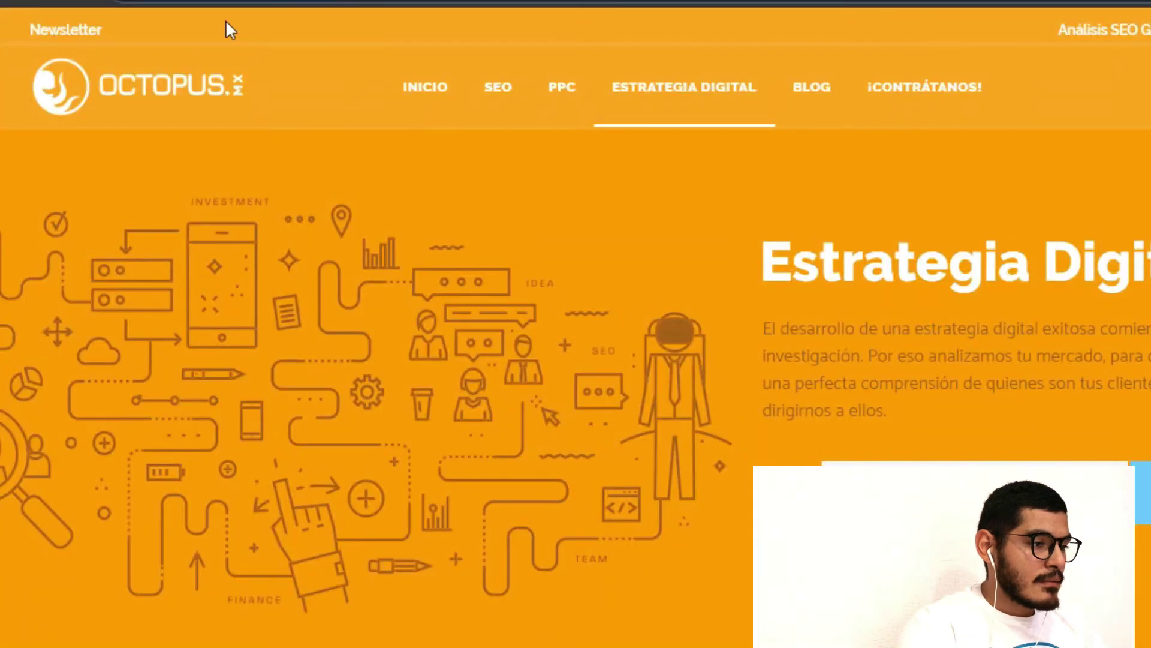
click(426, 91)
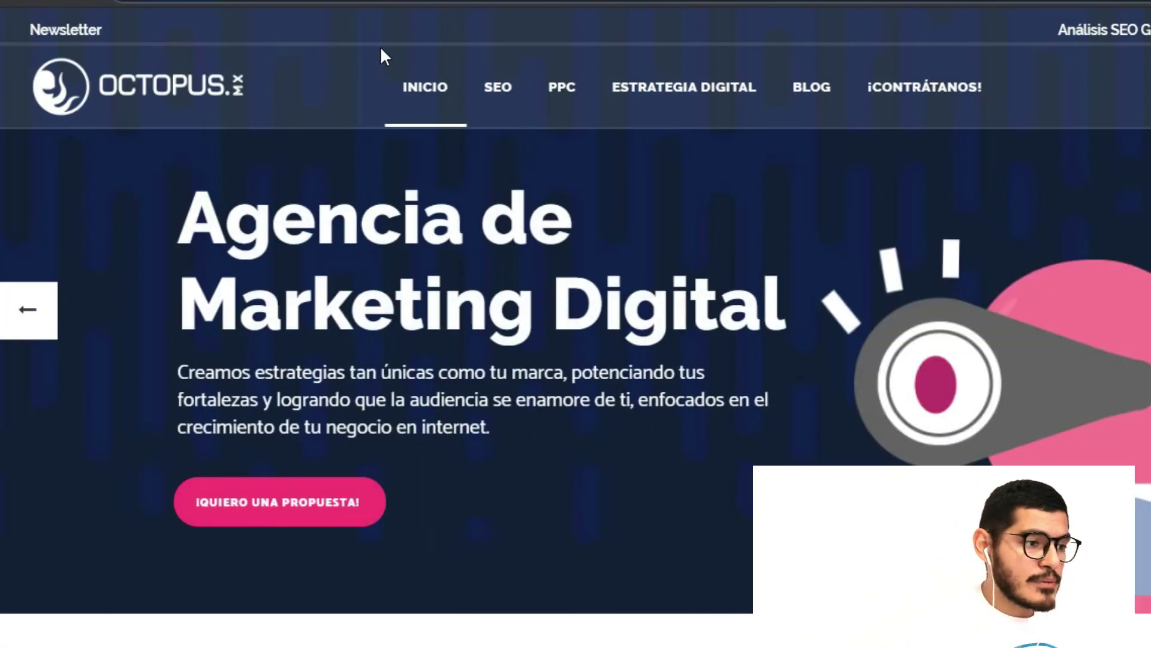
click(710, 87)
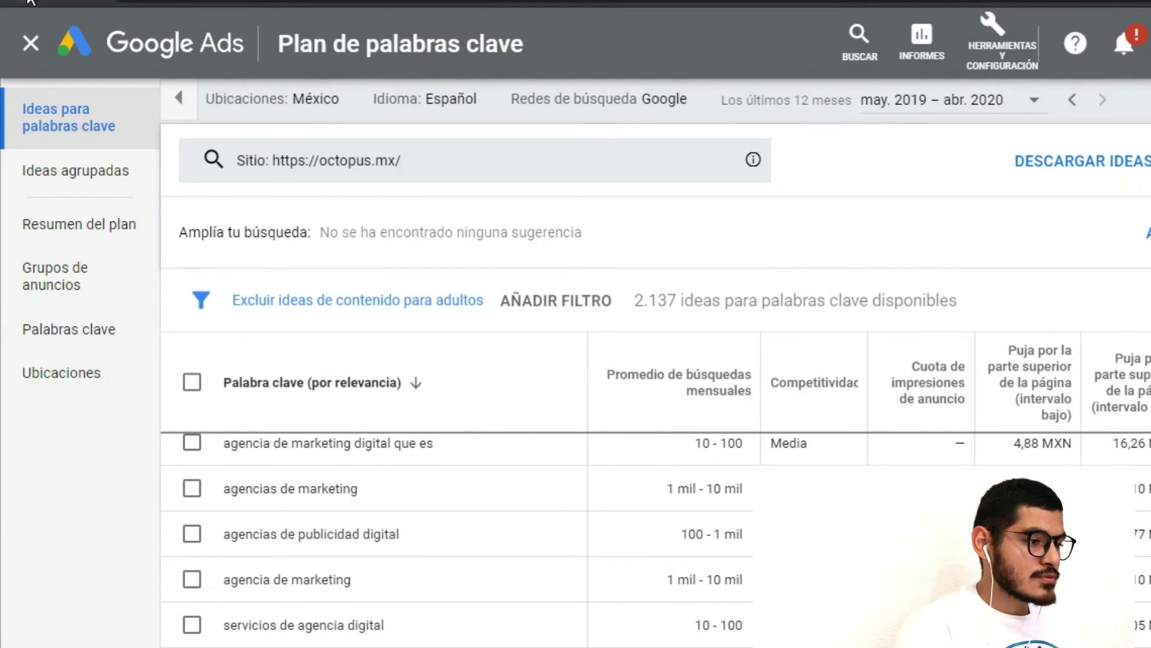
click(30, 42)
click(311, 286)
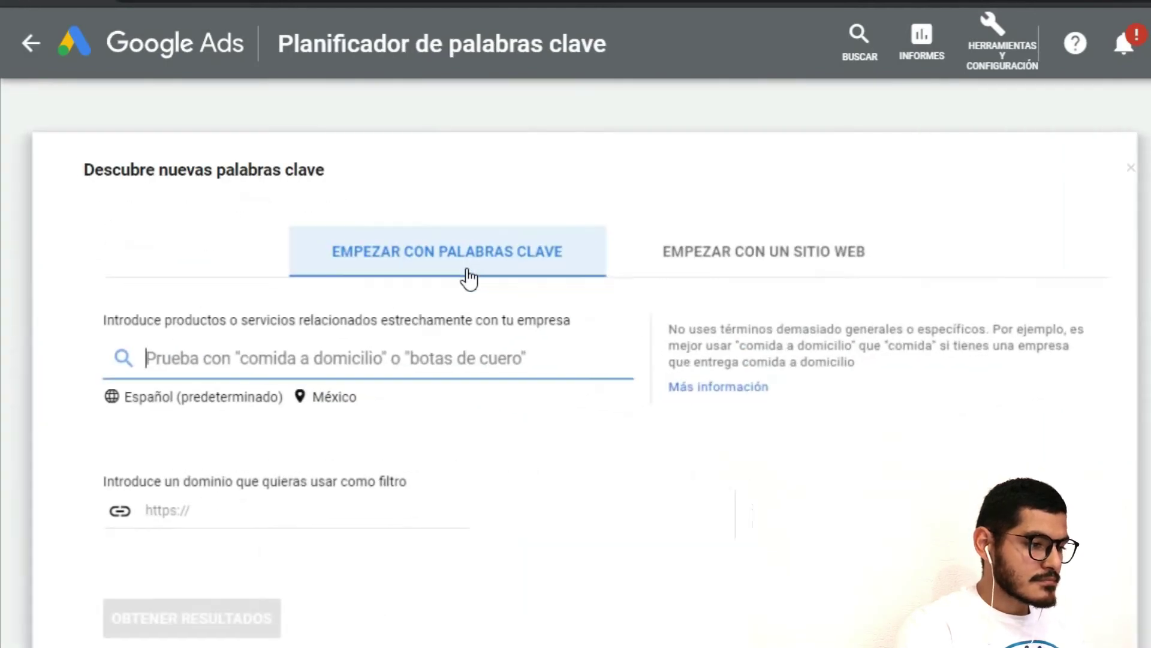
click(797, 252)
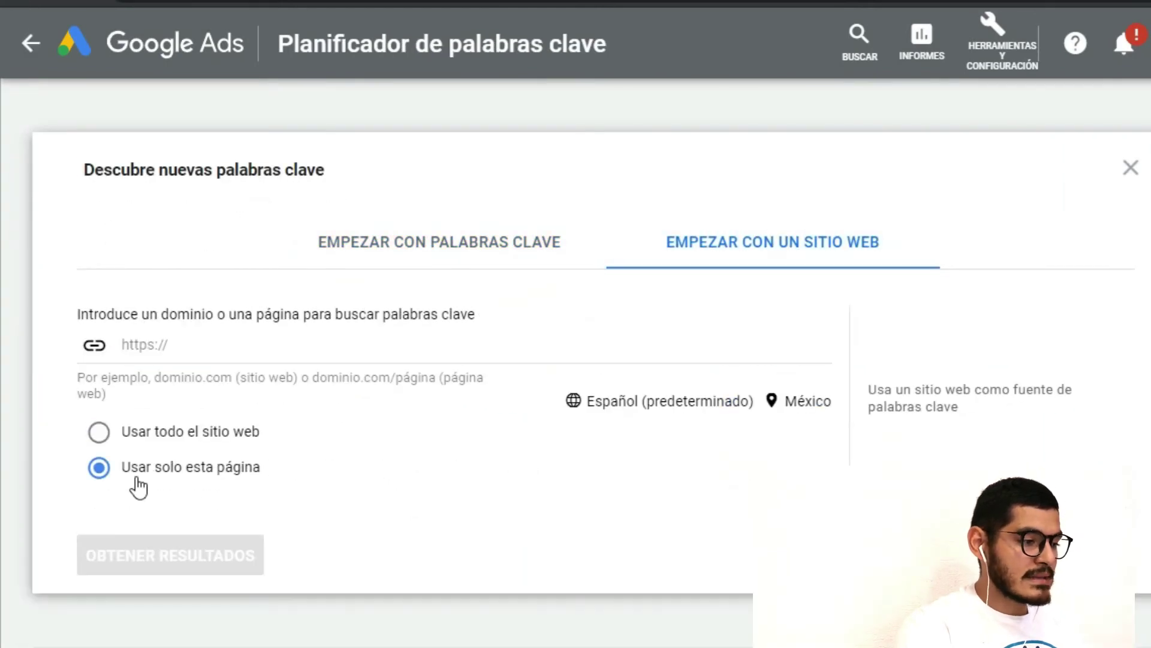
click(225, 349)
key(ctrl+v)
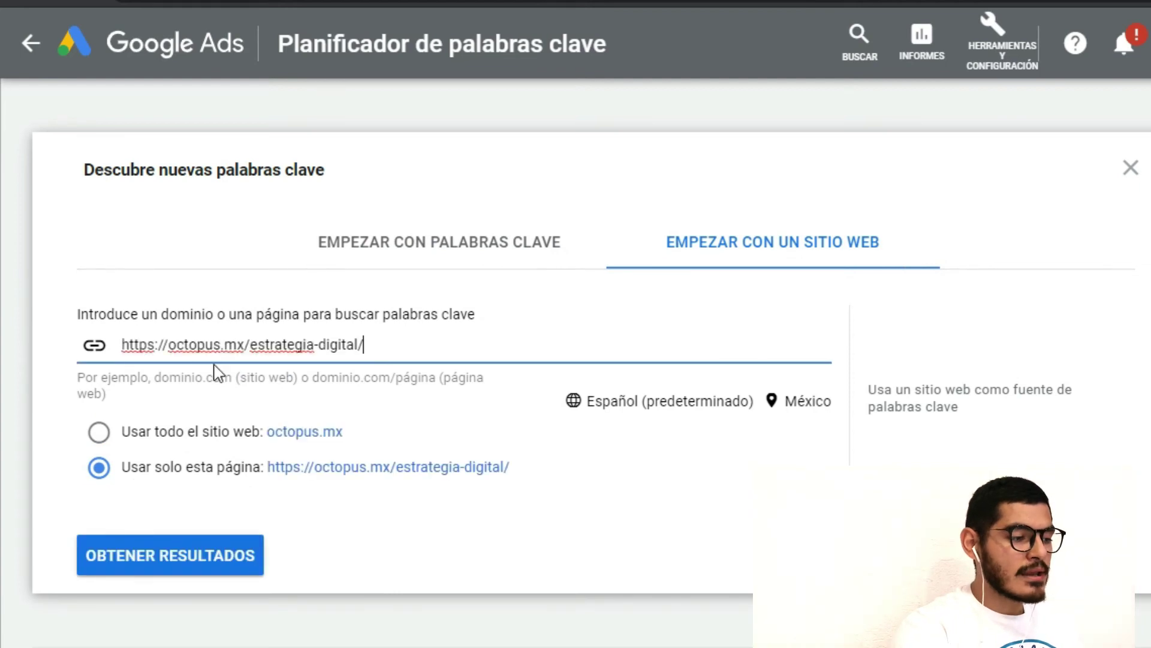
click(207, 568)
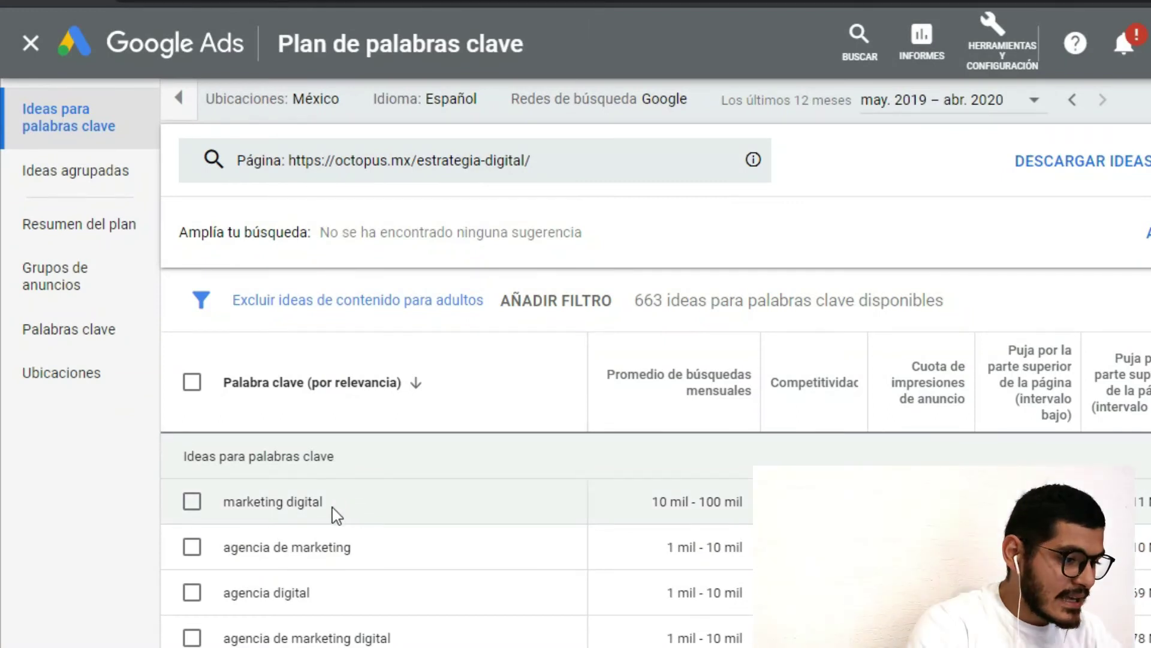
Step: Scroll through the Estrategia Digital keyword ideas, such as agencia de marketing and agencia digital
scroll(306, 548, down, 2)
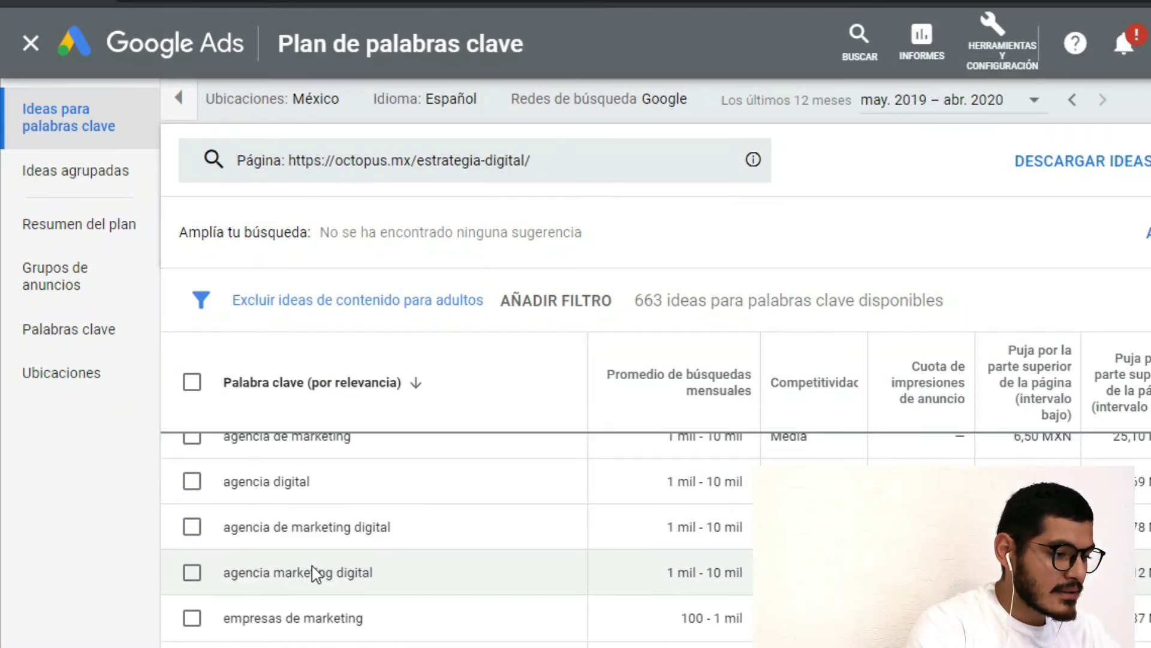
scroll(323, 575, down, 2)
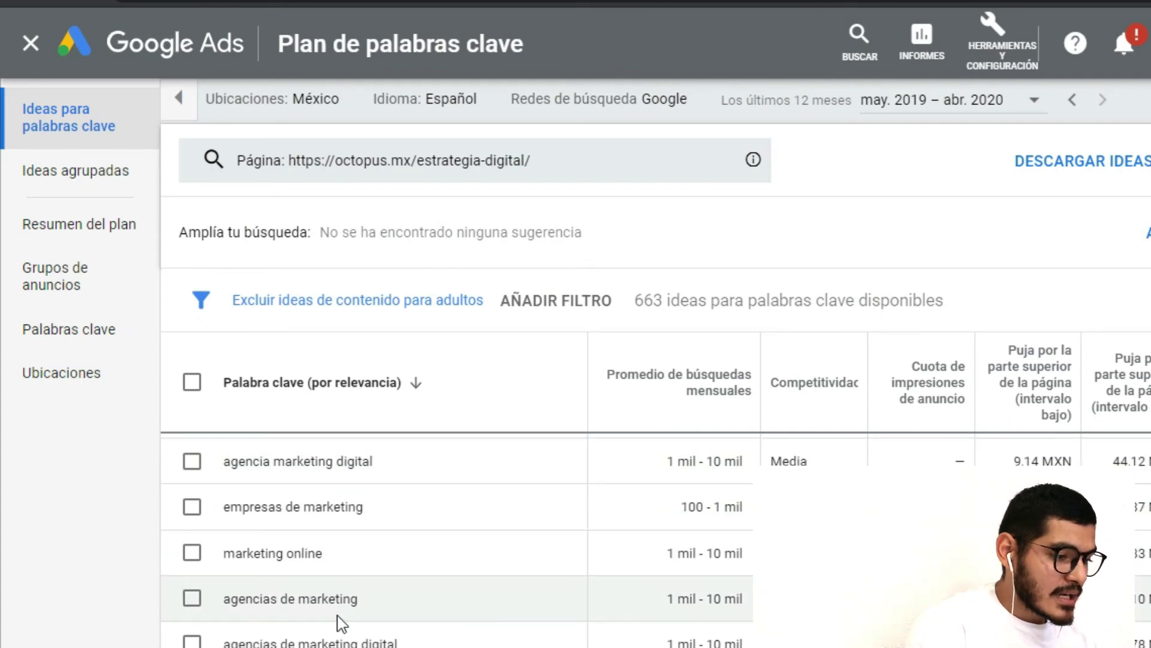
scroll(287, 574, down, 8)
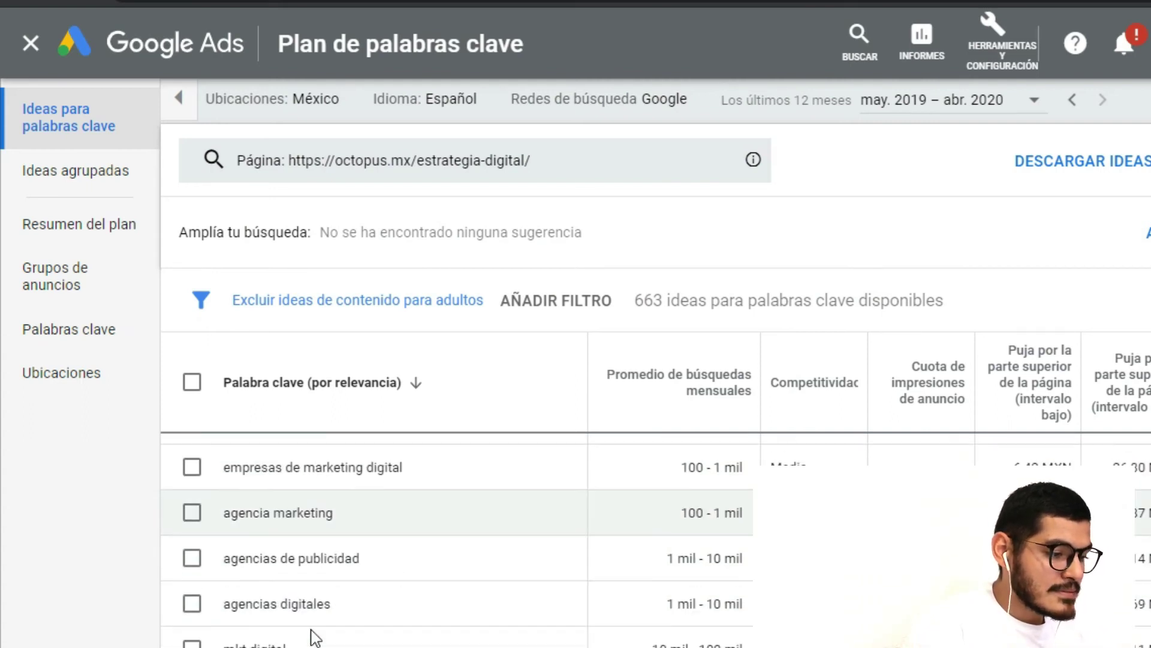
scroll(300, 596, down, 3)
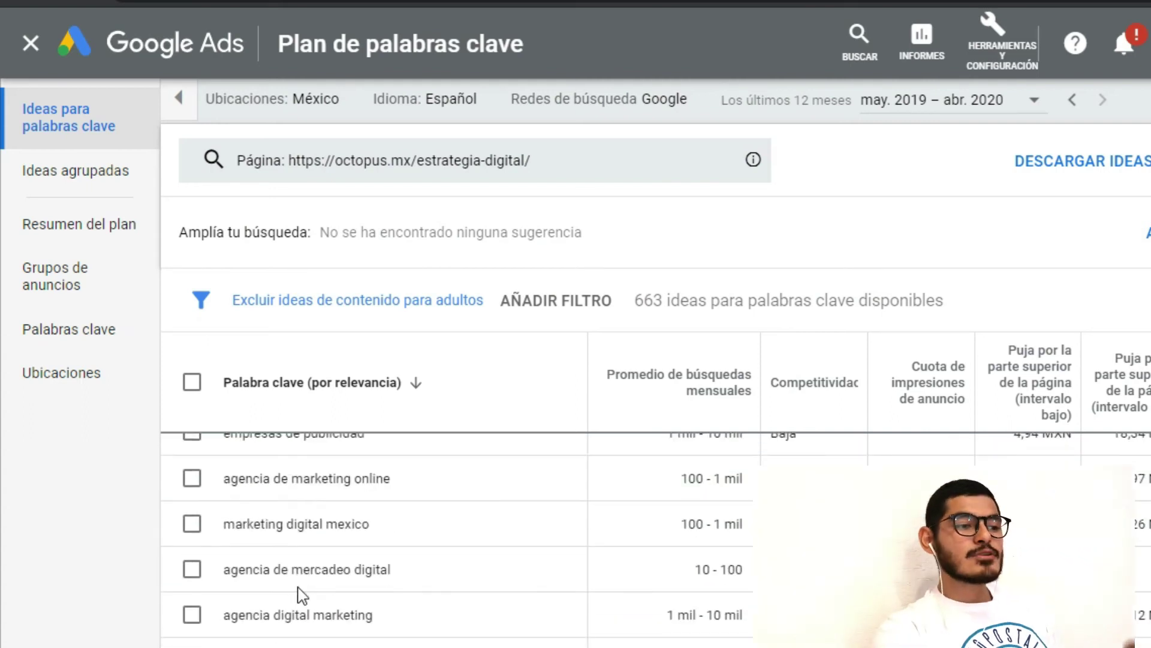
scroll(306, 585, down, 3)
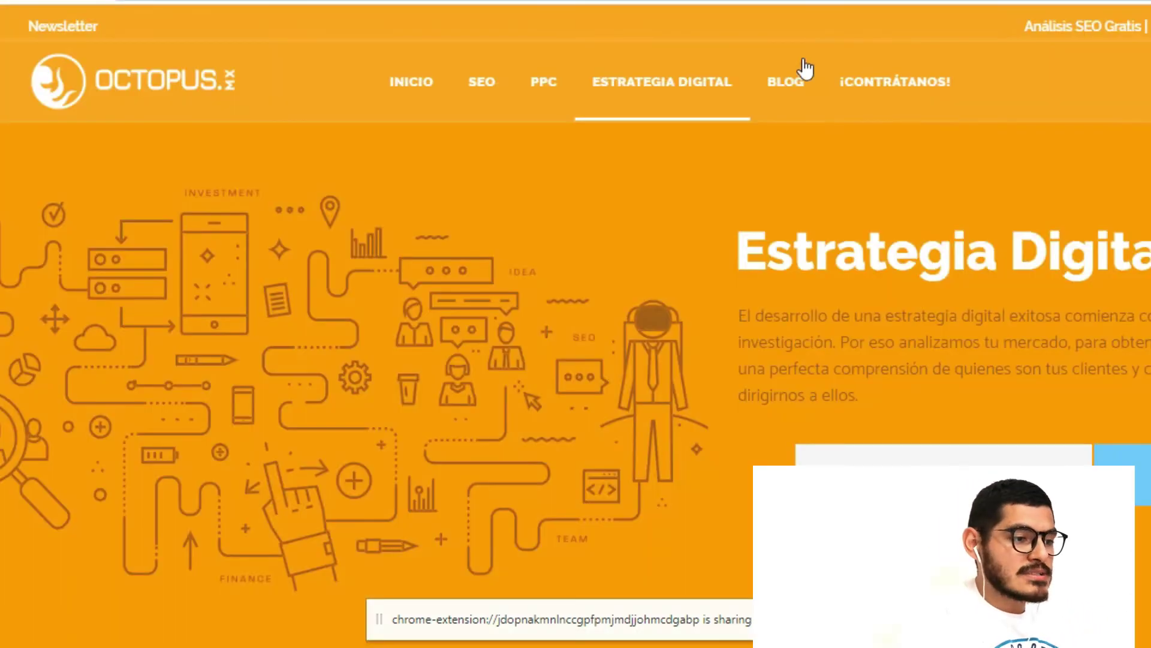
Step: Open the octopus.mx blog post 'Google utiliza 810 posibilidades para mostrar información en sus SERP'
click(785, 82)
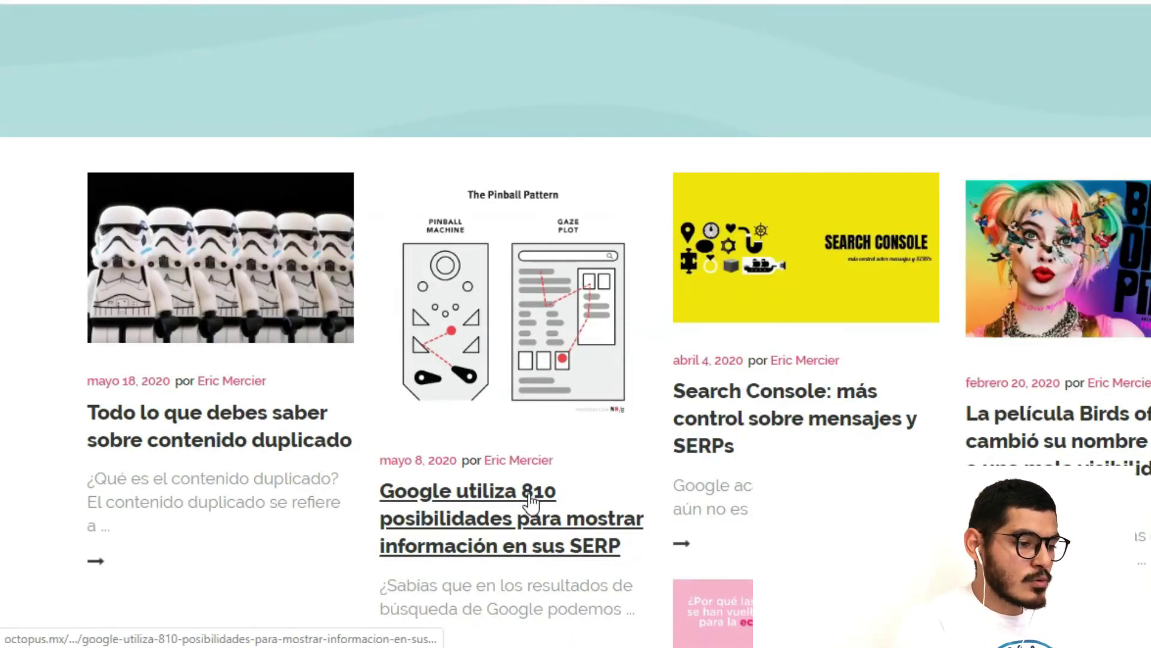
click(492, 509)
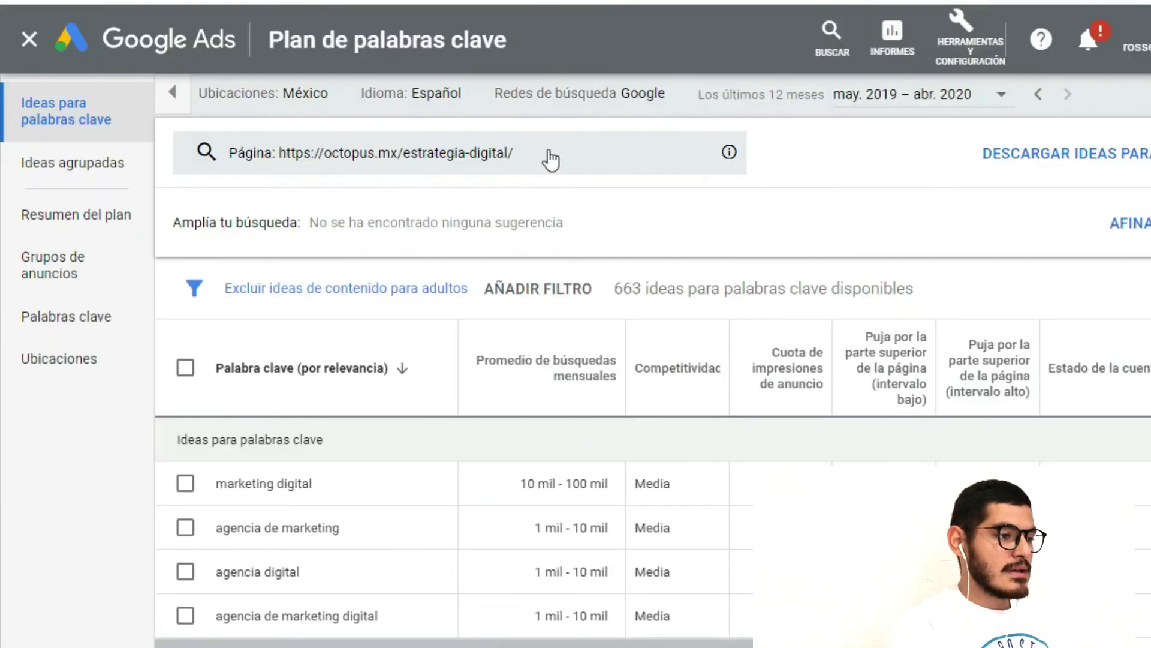
click(549, 163)
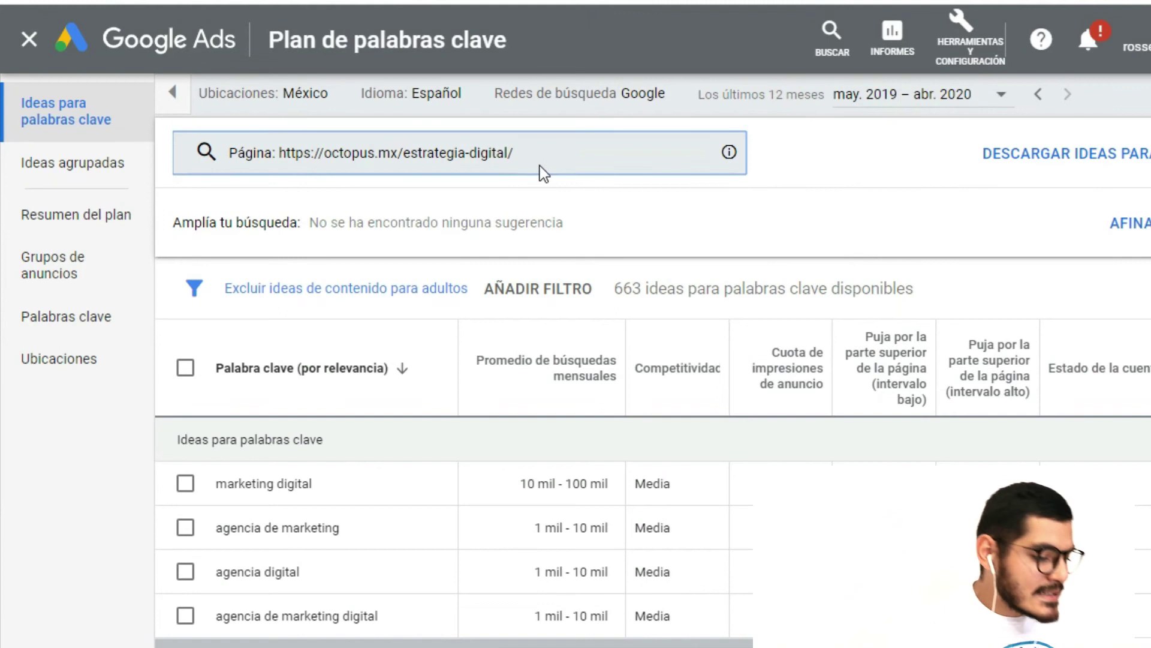
Step: Get 674 keyword ideas from only the blog post URL, then select 'agencia seo'
drag(504, 257, 184, 266)
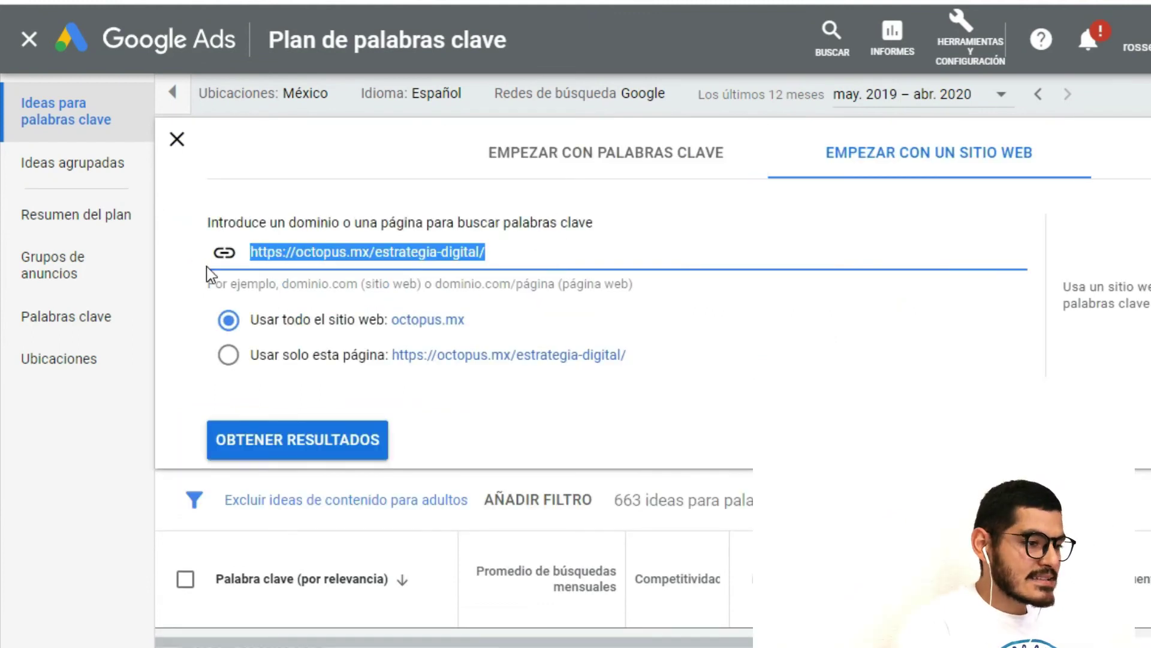
text(https://octopus.mx/blog/google-utiliza-810-posibilidades-para-mostrar-informacion-en-sus-serp/)
click(336, 359)
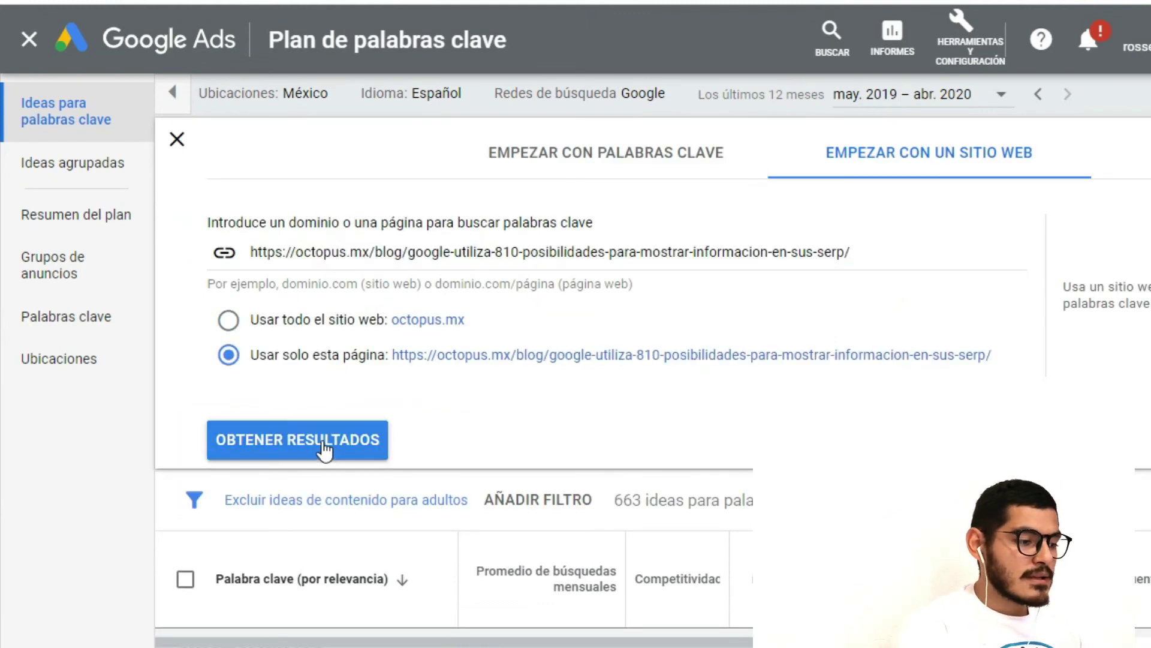
click(323, 450)
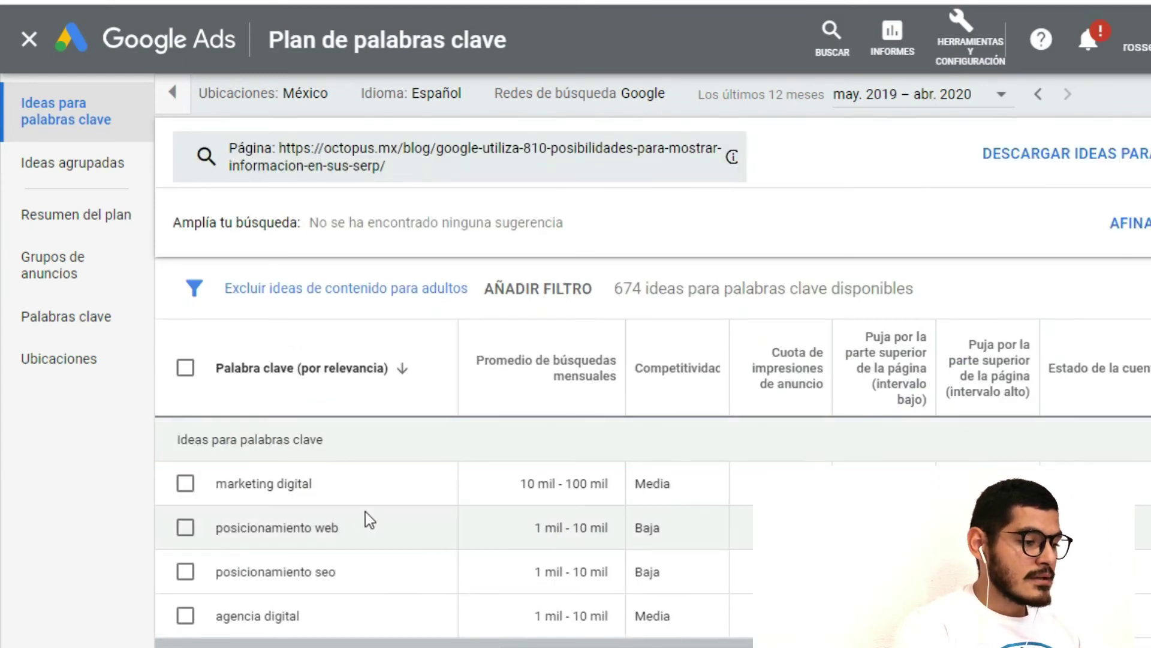
scroll(430, 586, down, 5)
drag(286, 623, 217, 634)
key(ctrl+c)
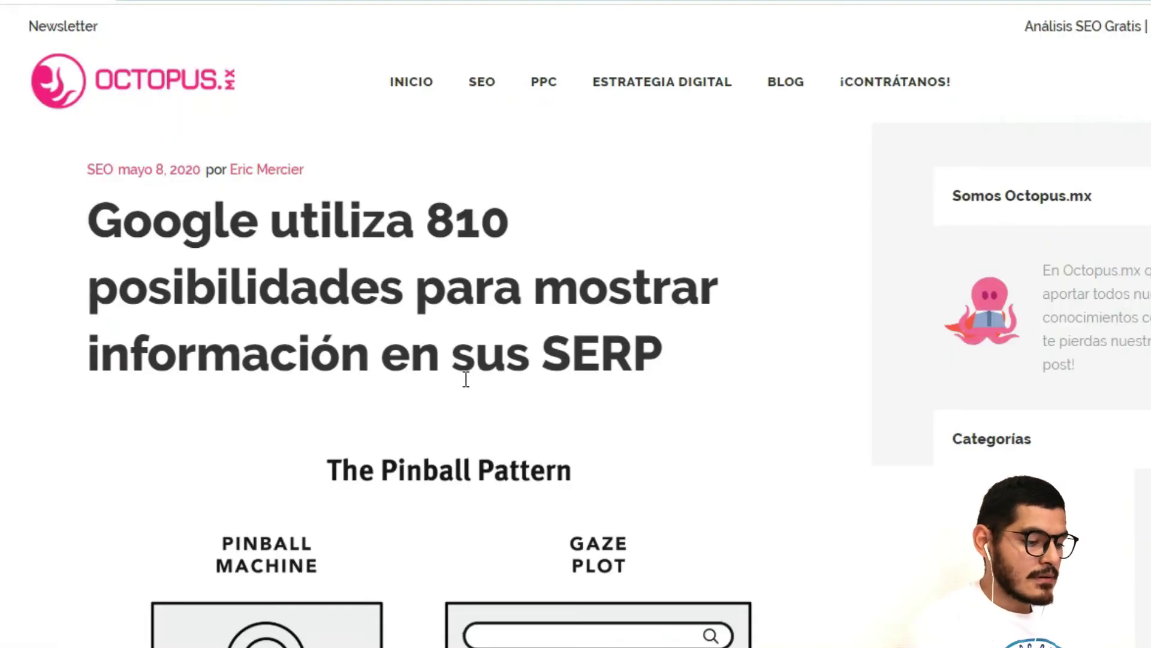
Step: Search the blog post for 'agencia seo', finding one match in the footer
key(ctrl+f)
key(ctrl+v)
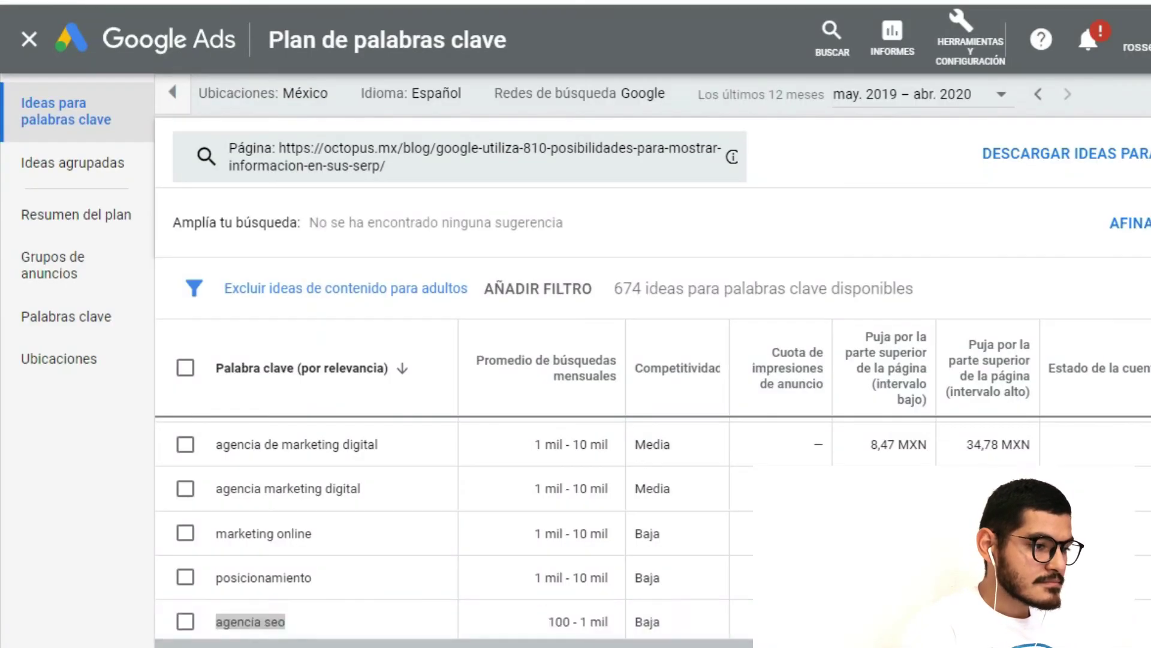
drag(215, 622, 286, 622)
Step: Copy 'marketing digital' from the ideas and find its single footer match in the post
scroll(307, 560, down, 4)
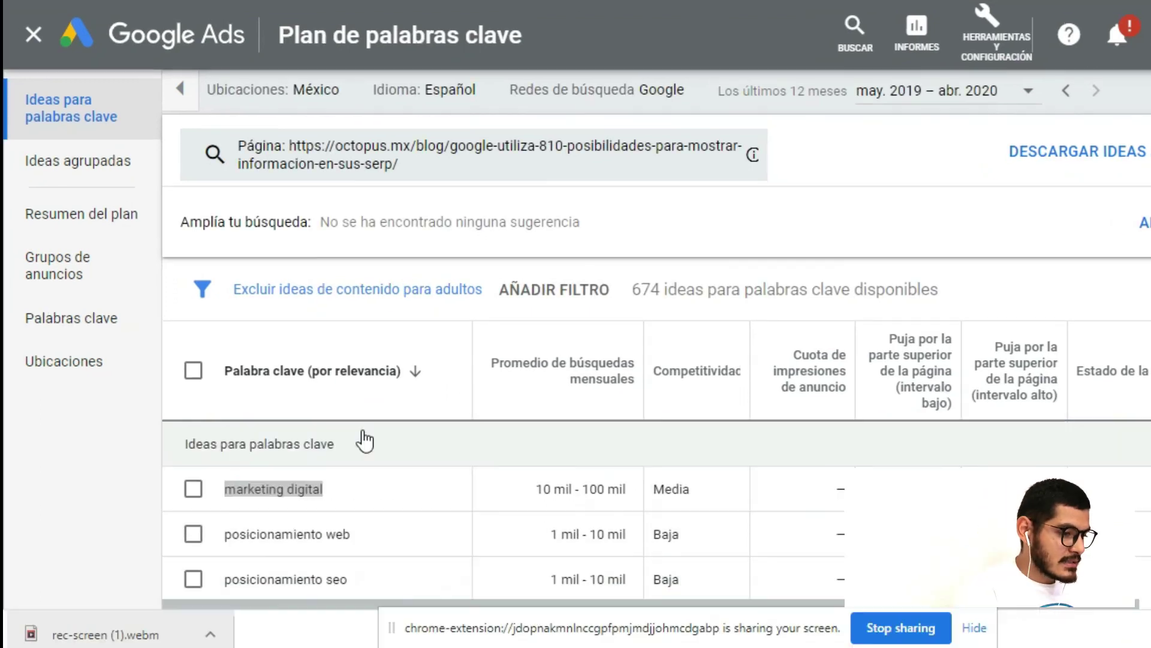
drag(214, 483, 318, 485)
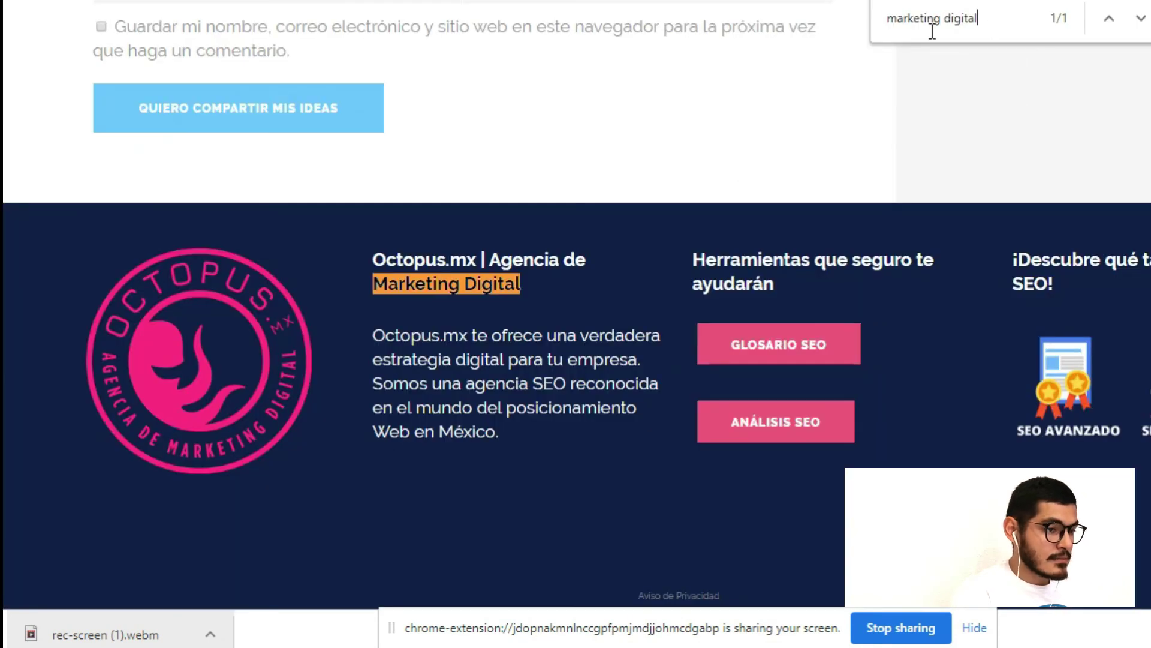
key(ctrl+f)
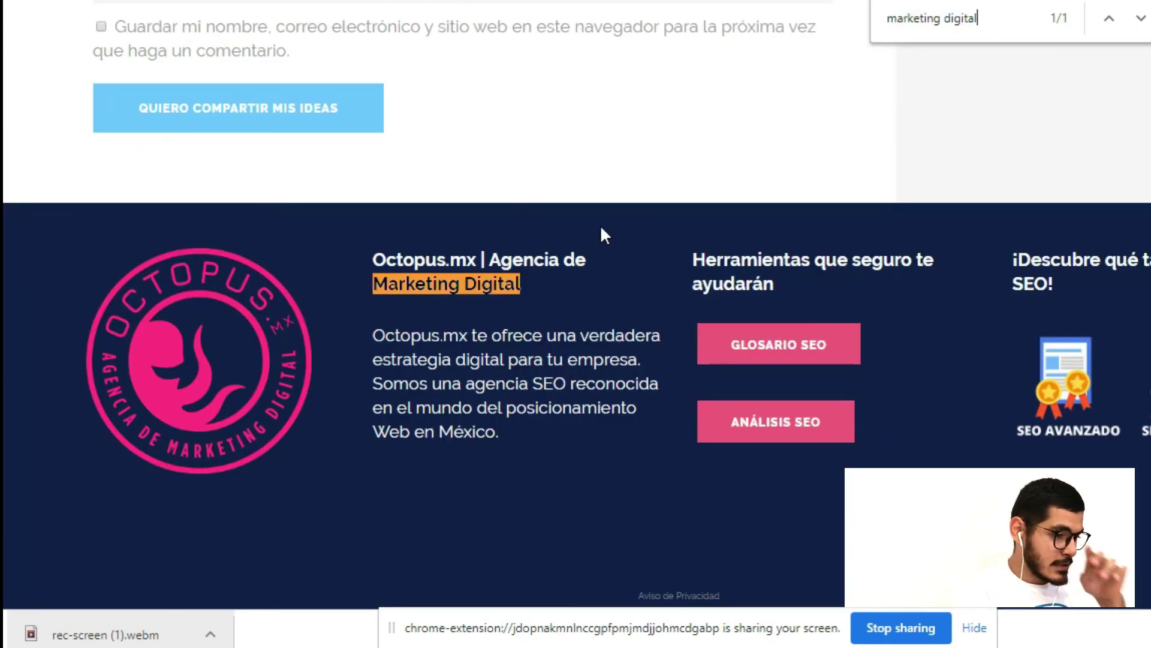
drag(389, 289, 490, 289)
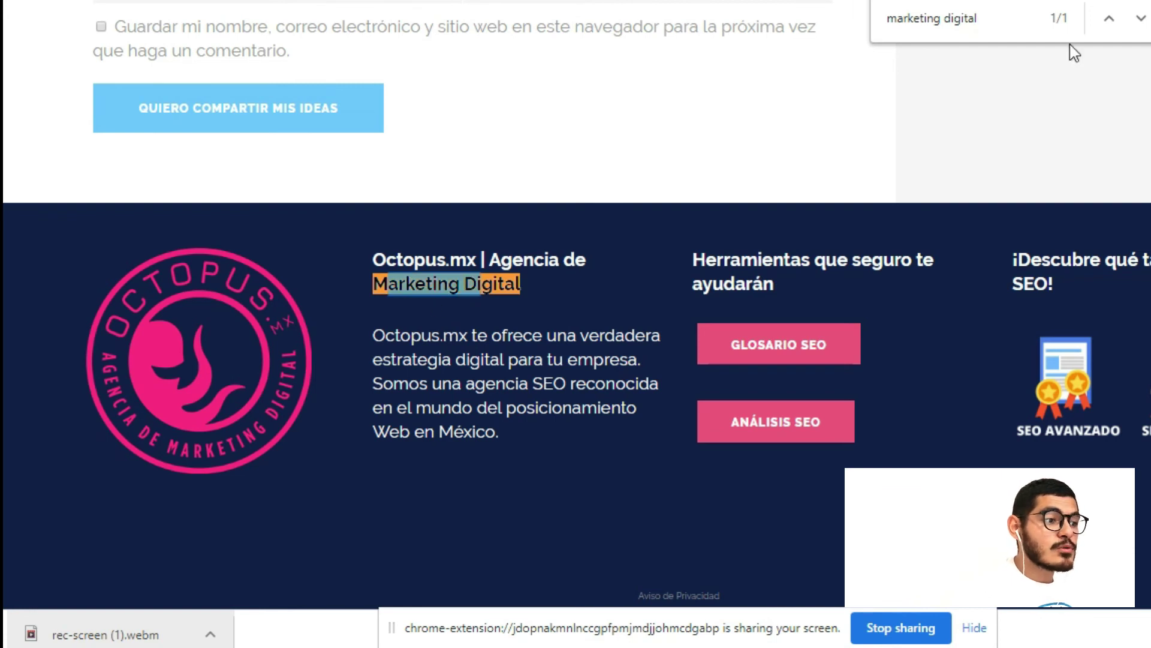
key(Escape)
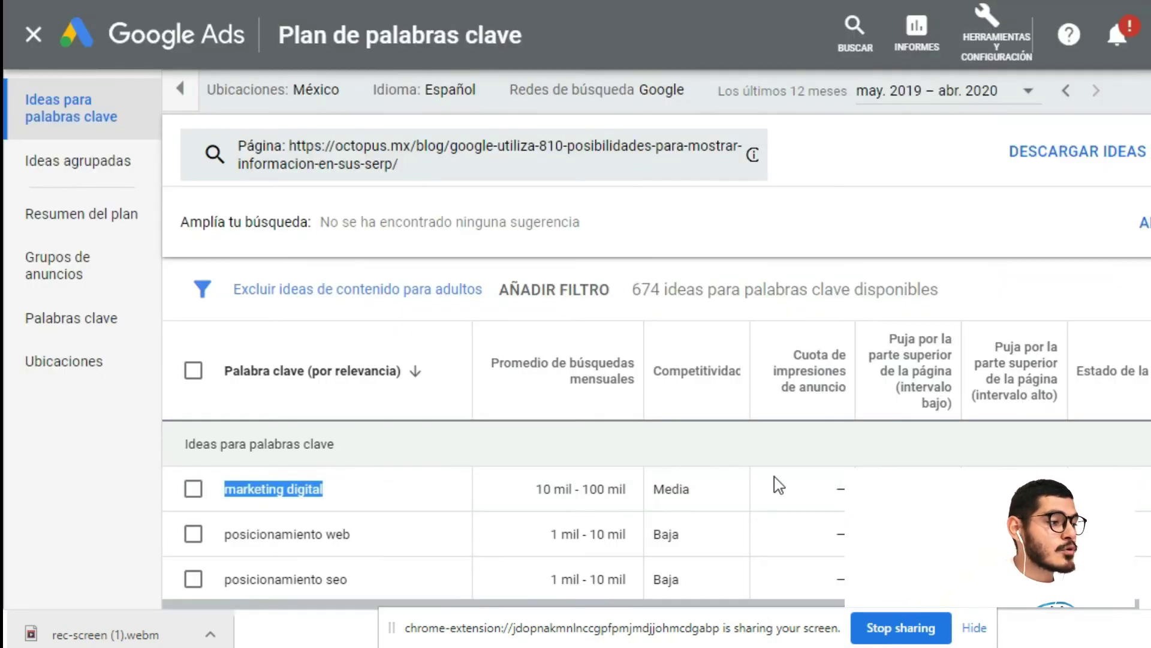
click(976, 627)
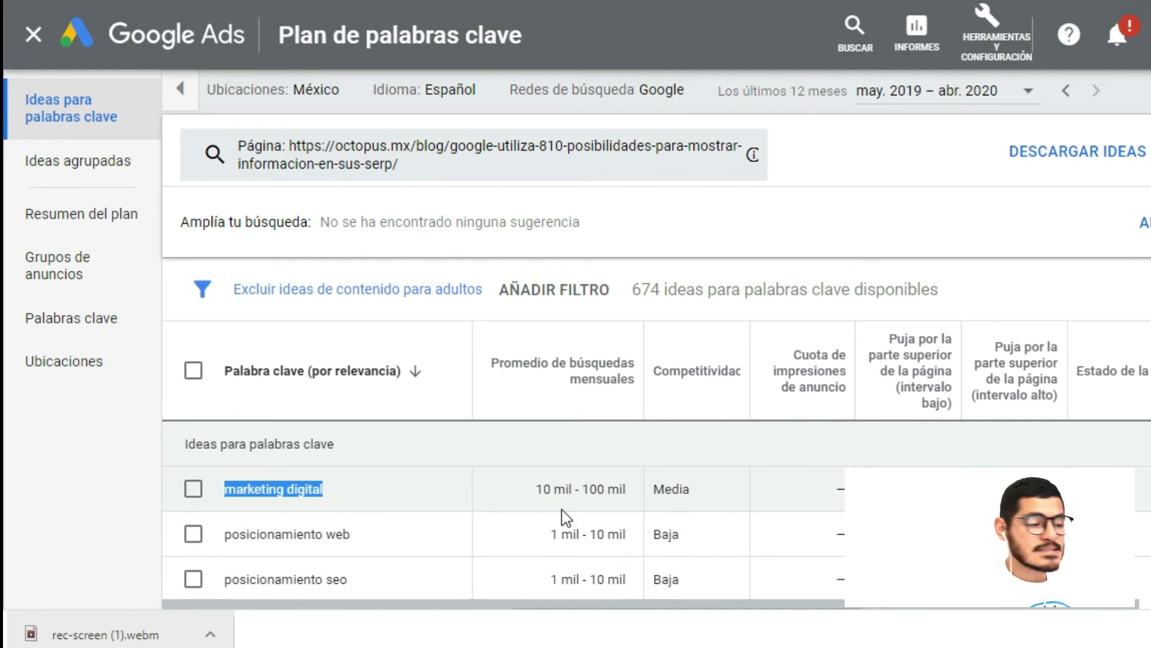
scroll(515, 528, down, 2)
scroll(514, 528, down, 4)
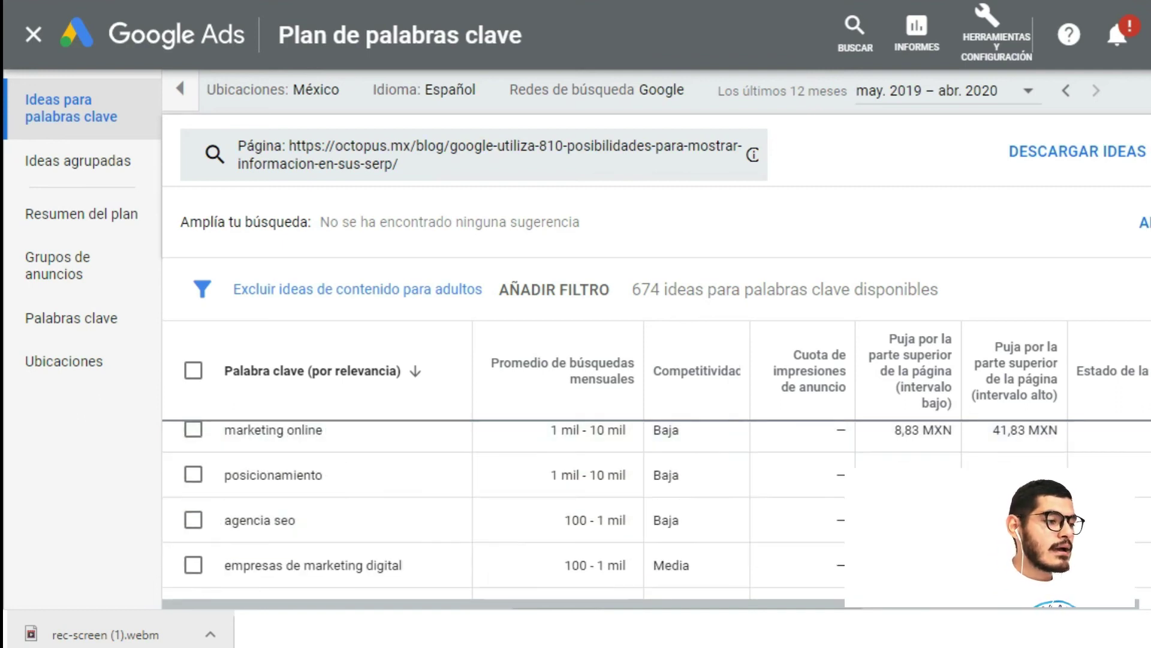
scroll(599, 542, down, 7)
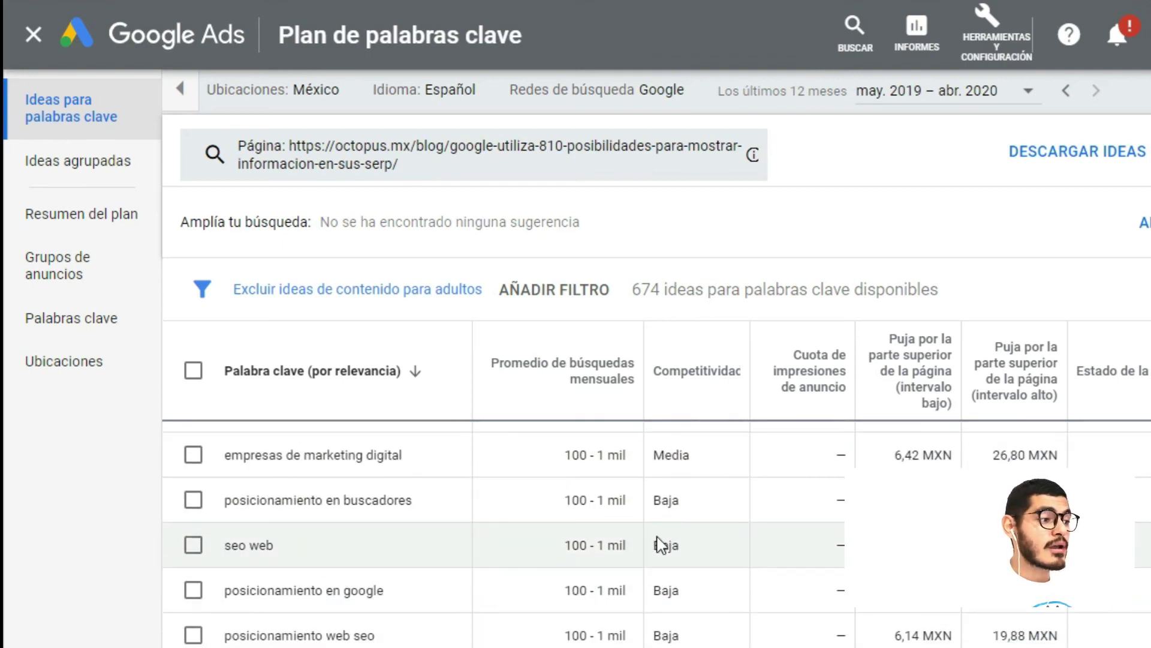
scroll(519, 538, down, 3)
scroll(338, 559, up, 10)
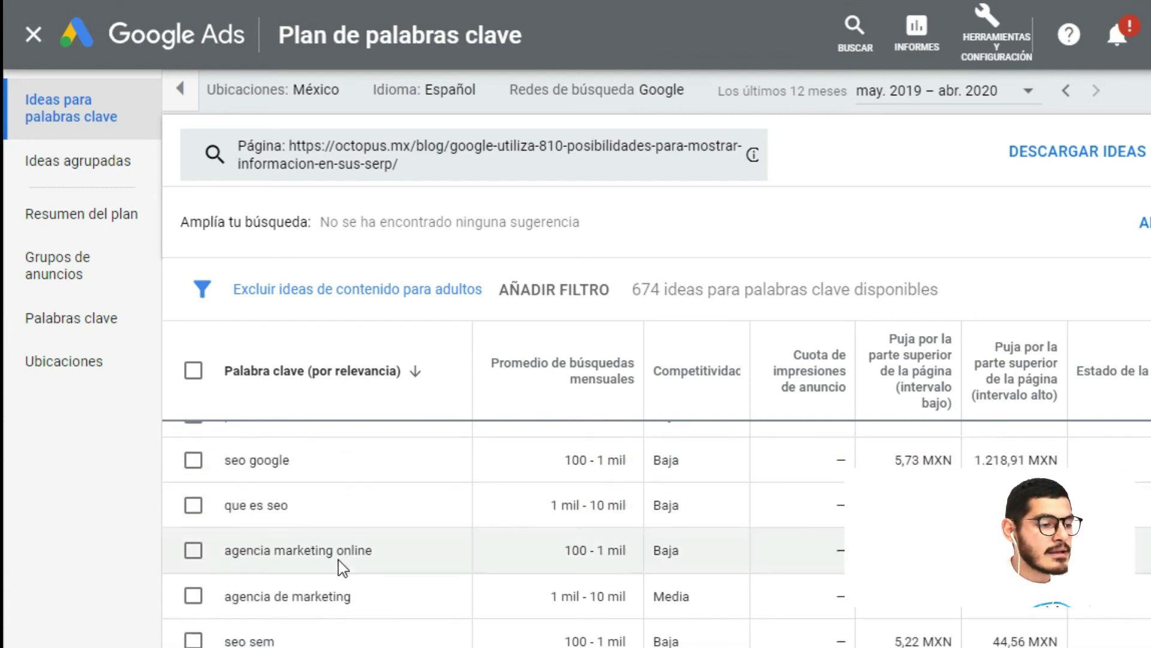
scroll(340, 560, up, 5)
scroll(512, 529, down, 5)
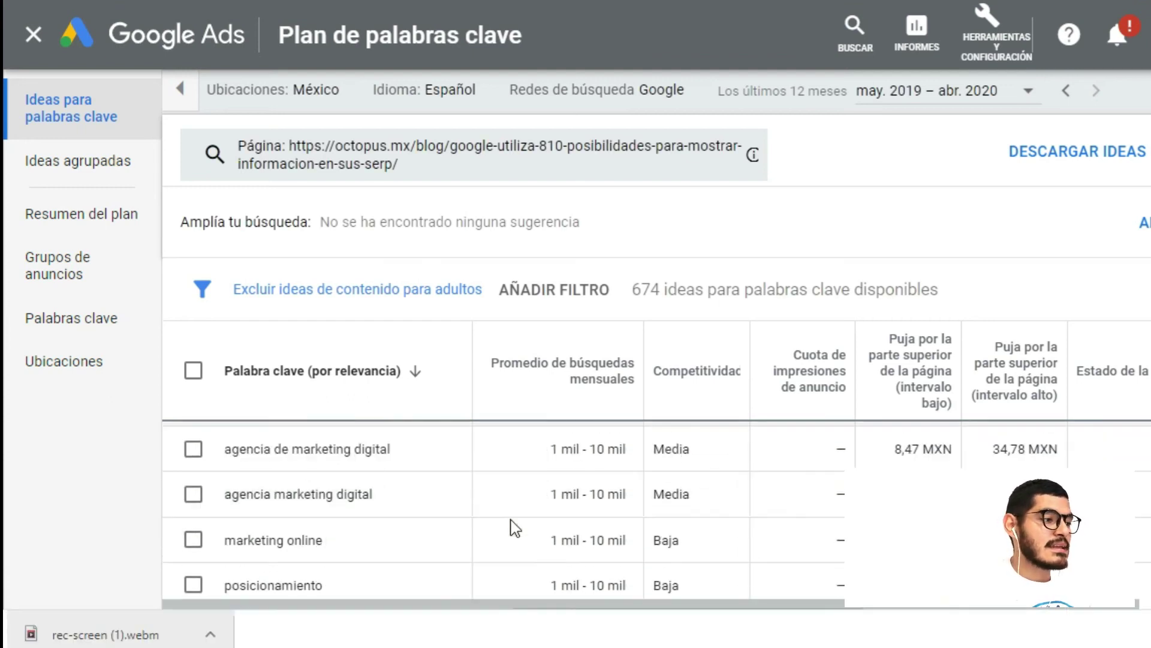